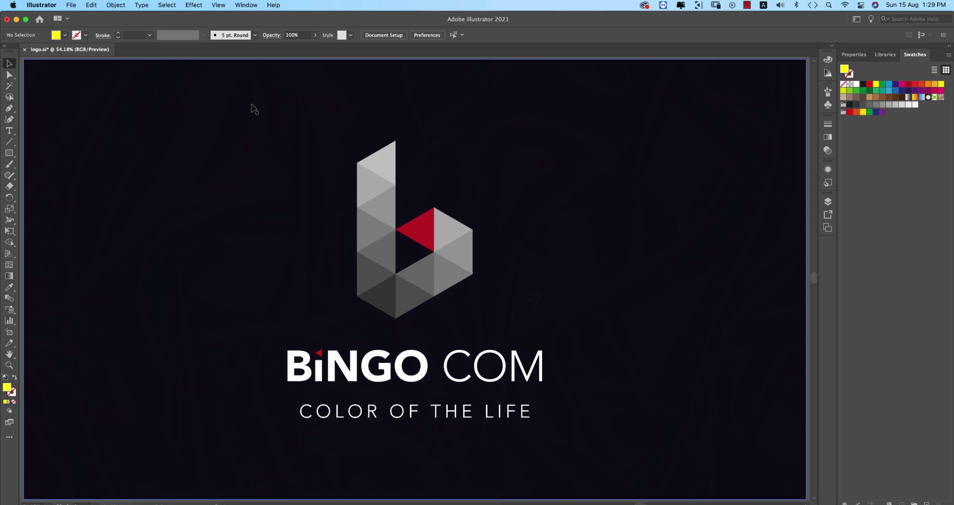
Step: Create a new document named 'b logo', 2000 × 2000 px, RGB Color, 300 ppi
click(71, 5)
click(81, 18)
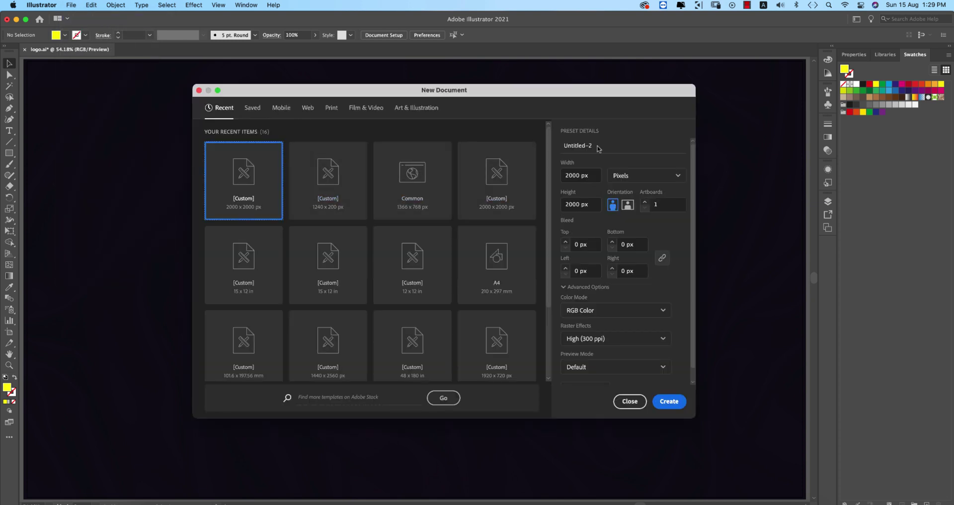
click(599, 147)
text(b logo)
click(664, 340)
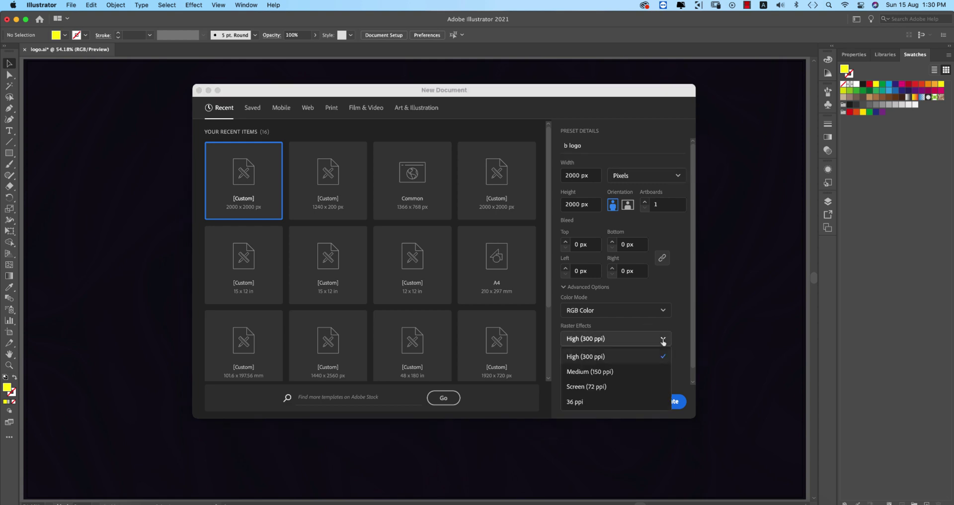
click(666, 311)
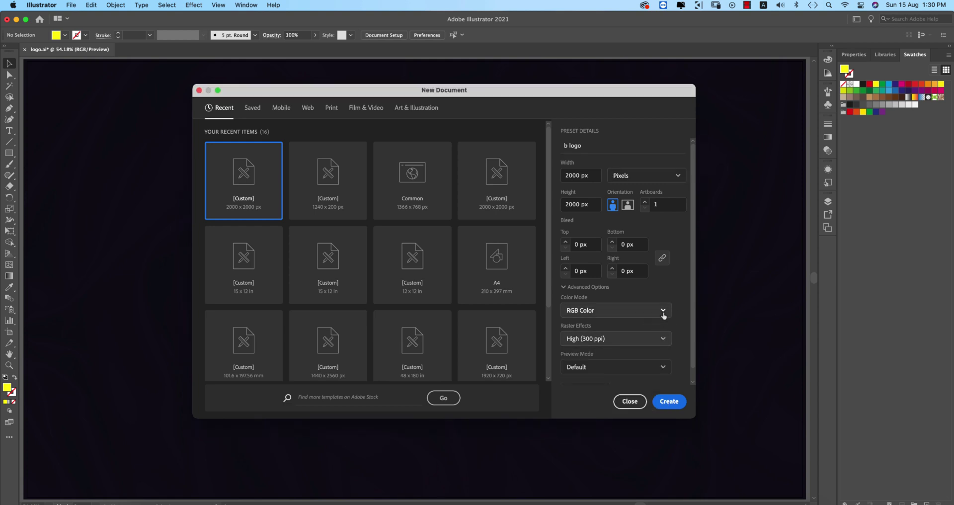
click(663, 311)
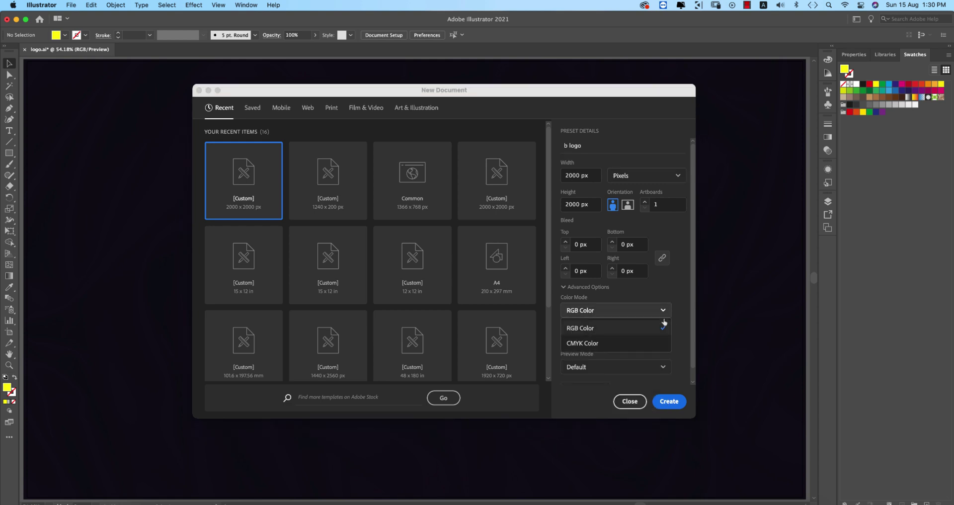
click(630, 182)
click(630, 183)
click(622, 175)
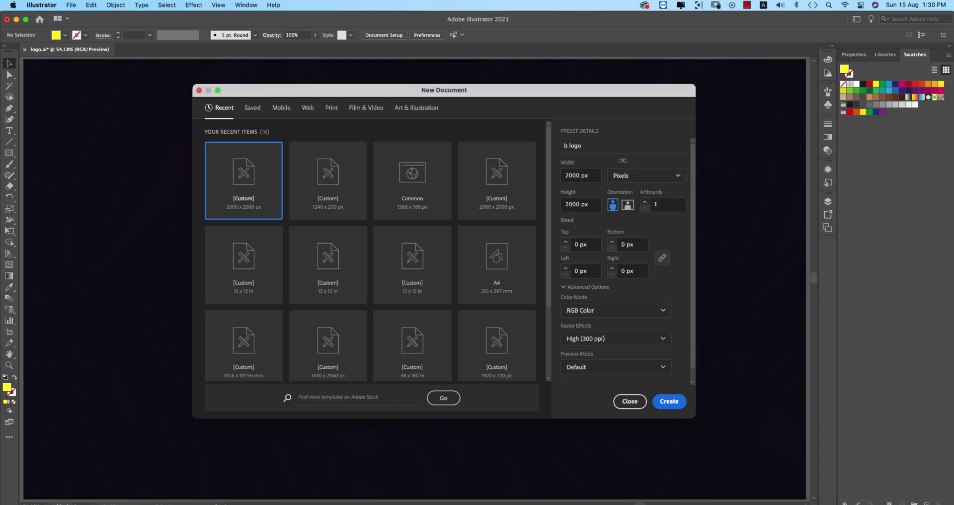
click(664, 399)
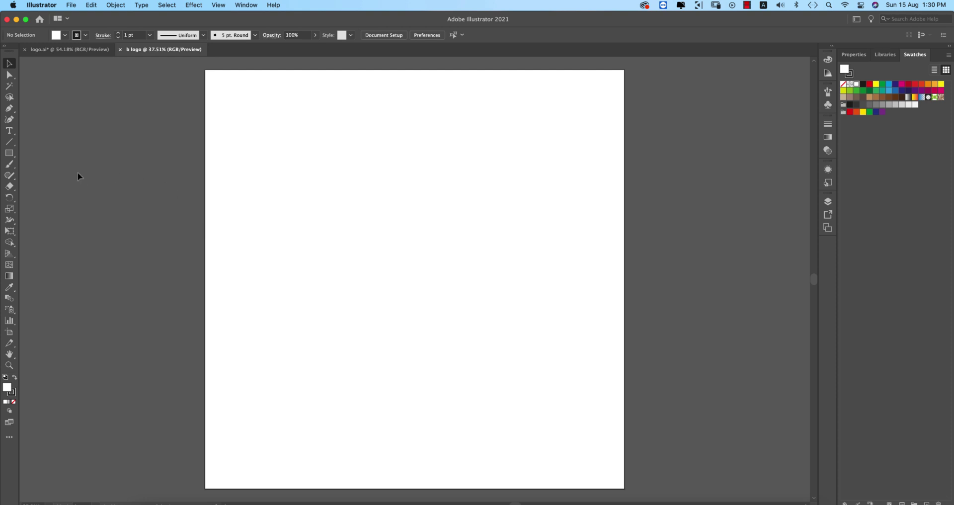
Step: Draw a long vertical line near the artboard's left edge with the Line Segment tool
click(9, 142)
drag(269, 126, 299, 443)
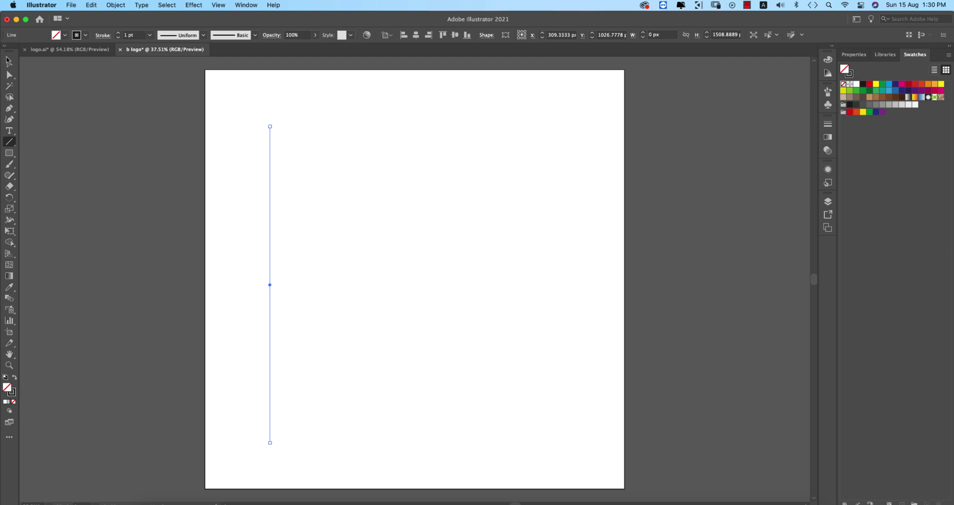
click(9, 65)
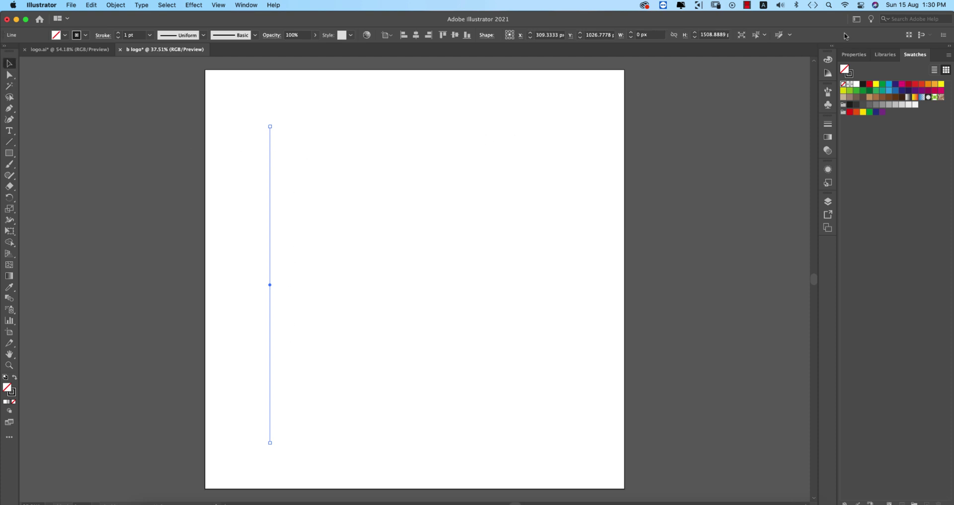
Step: Reset the Essentials Classic workspace and deselect the line
click(943, 35)
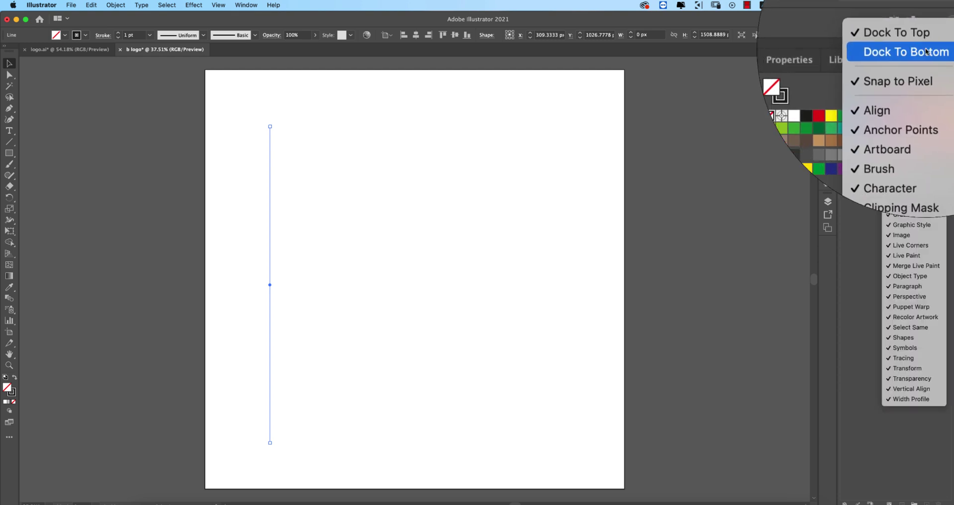
click(845, 19)
click(844, 19)
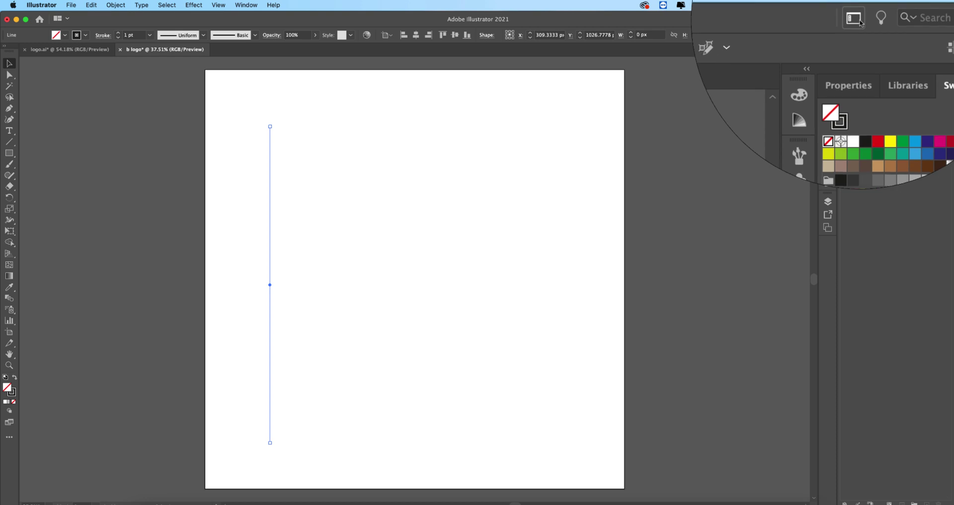
click(874, 127)
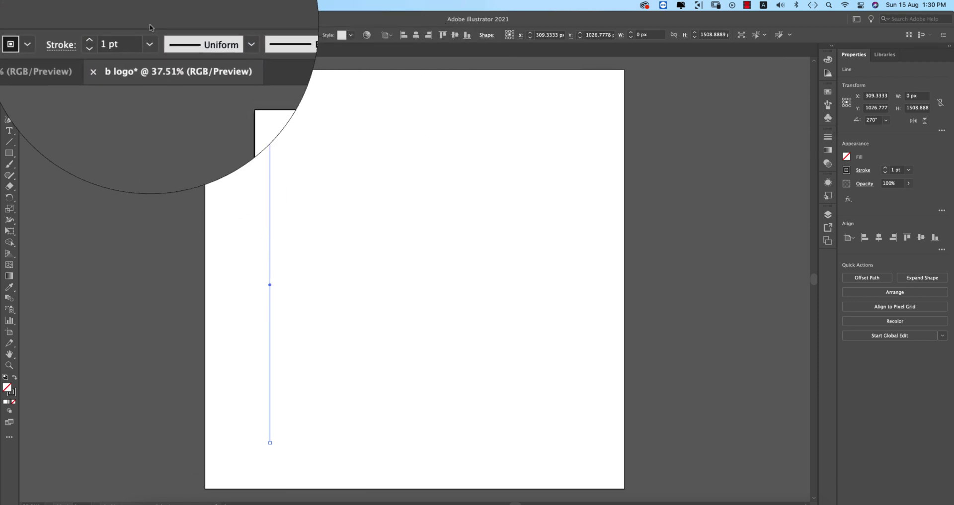
click(215, 5)
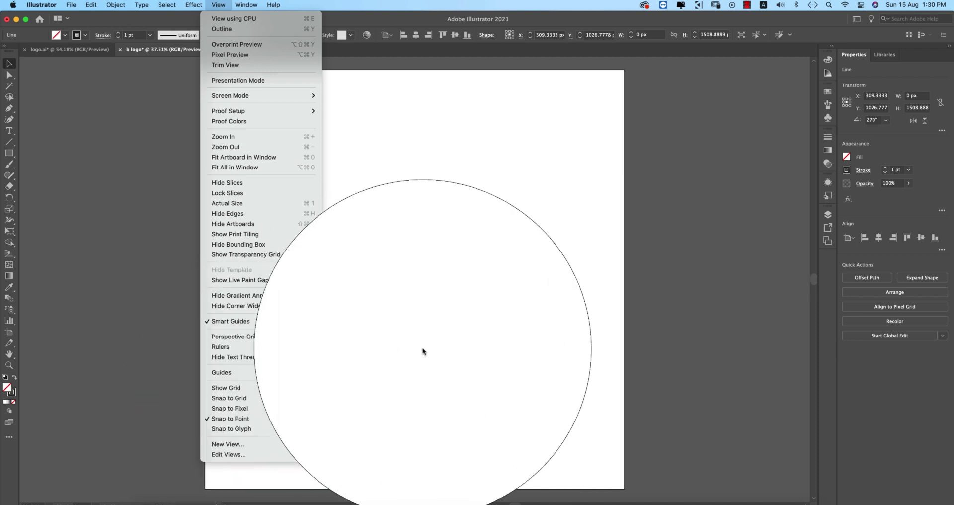
click(423, 350)
click(394, 325)
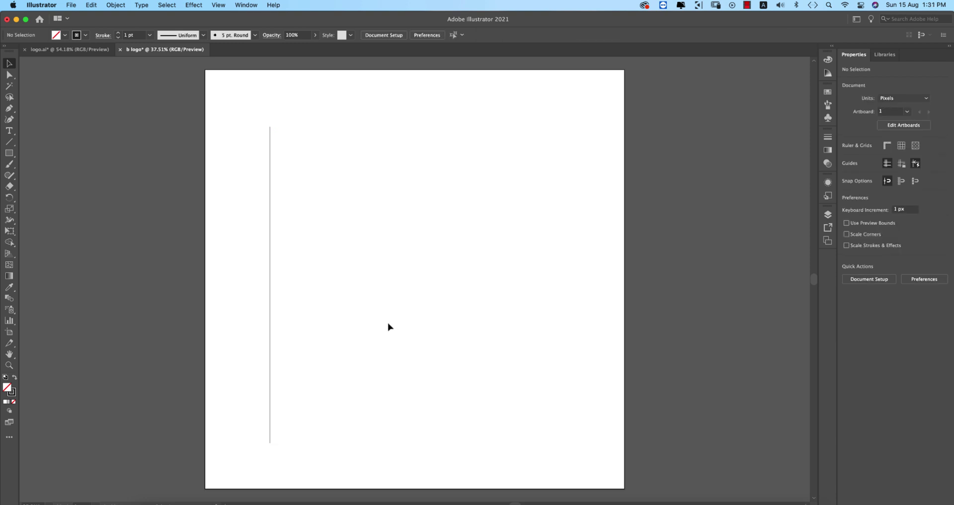
Step: Copy the line to the right and repeat with Cmd+D to make 13 evenly spaced lines
click(267, 300)
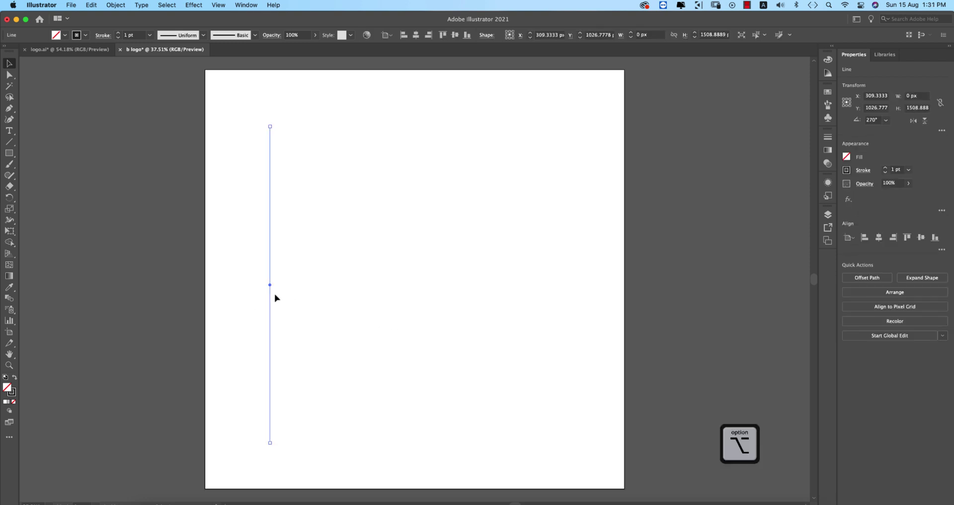
drag(271, 302, 283, 298)
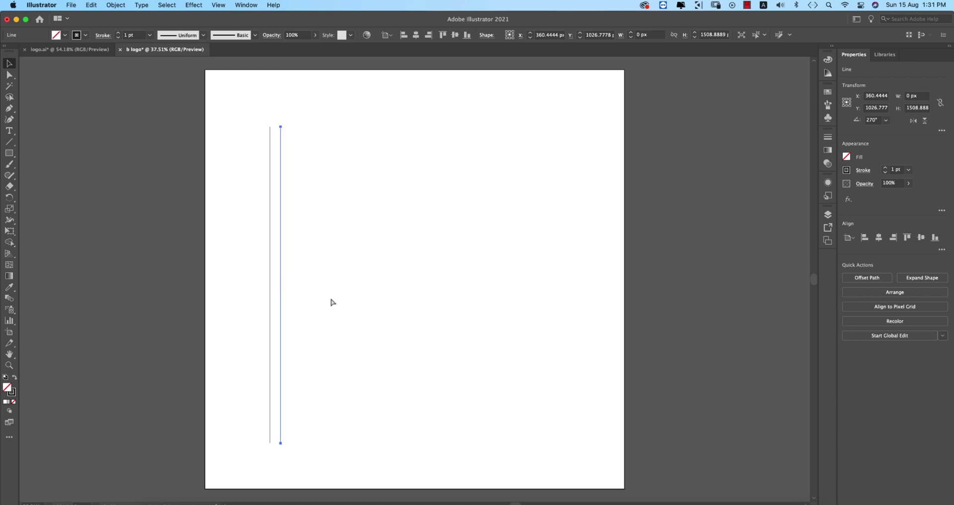
key(super+d)
key(super+d)
key(super+d)
key(super+d)
key(super+d)
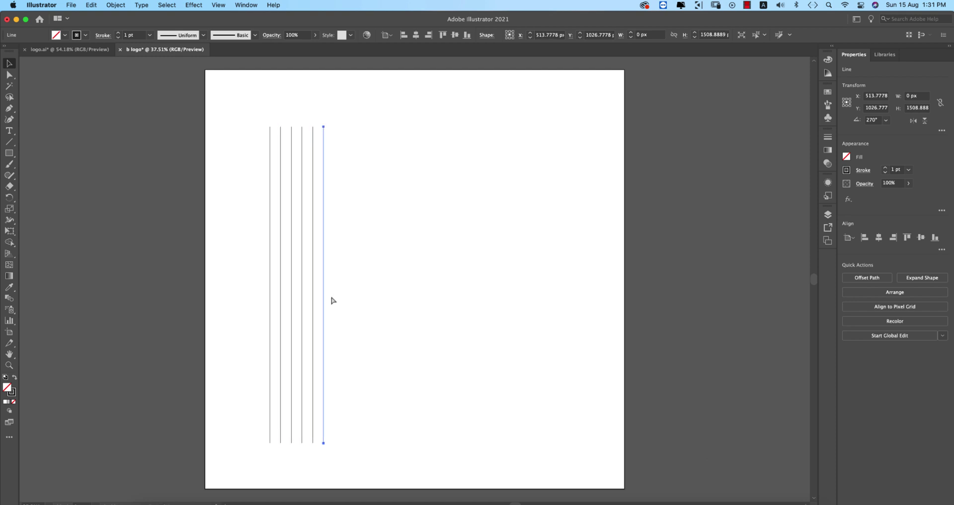
key(super+d)
key(super+d)
key(super+d)
key(super+d)
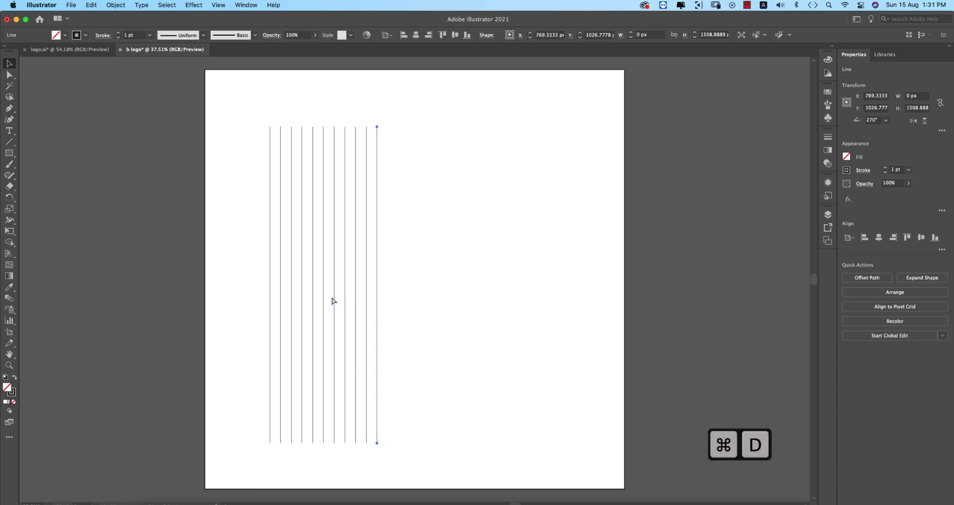
key(super+d)
key(super+d)
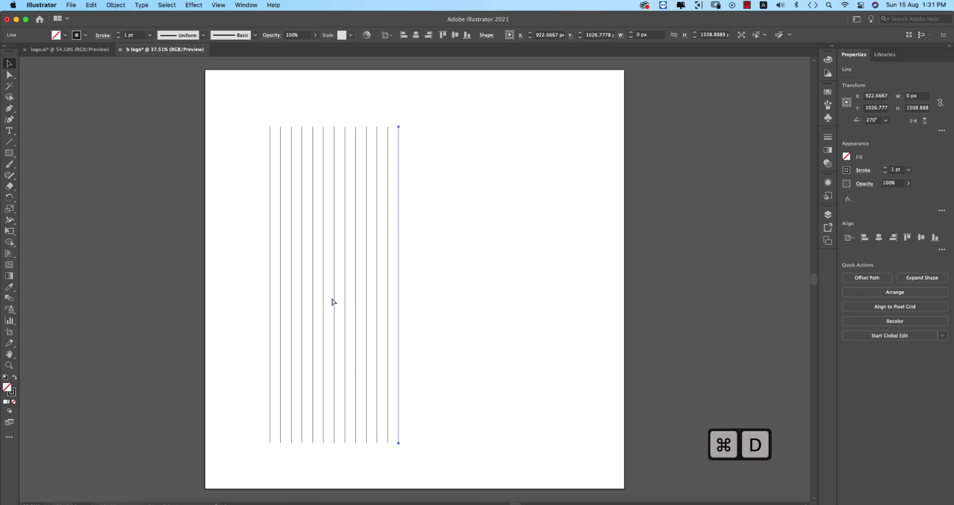
Step: Group the 13 lines, widen the group to about 907 px, and centre it on the artboard
drag(440, 288, 199, 320)
click(244, 334)
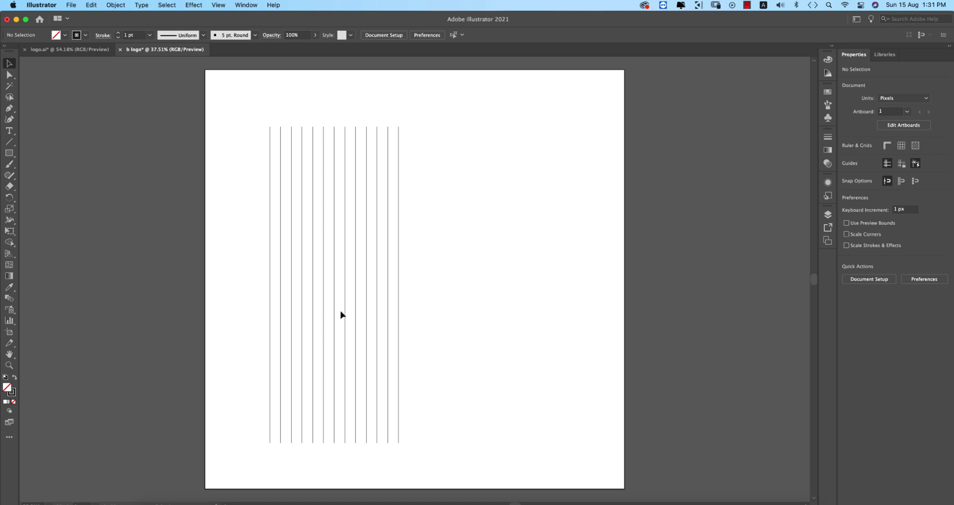
drag(264, 301, 397, 328)
key(super+g)
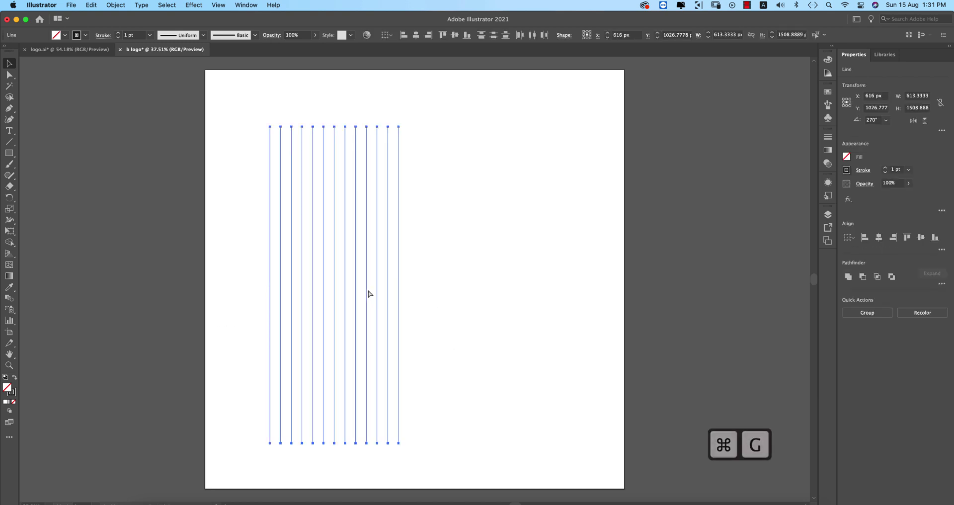
drag(398, 288, 460, 287)
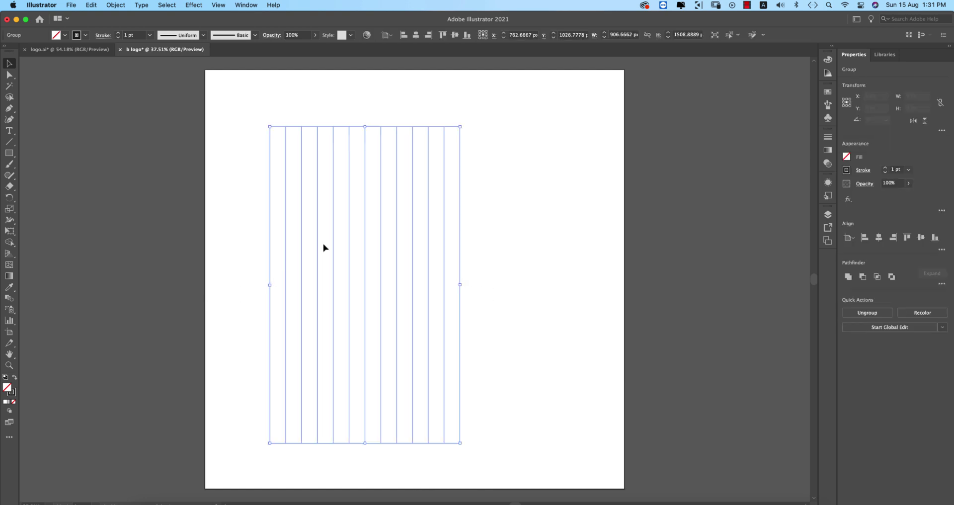
click(416, 34)
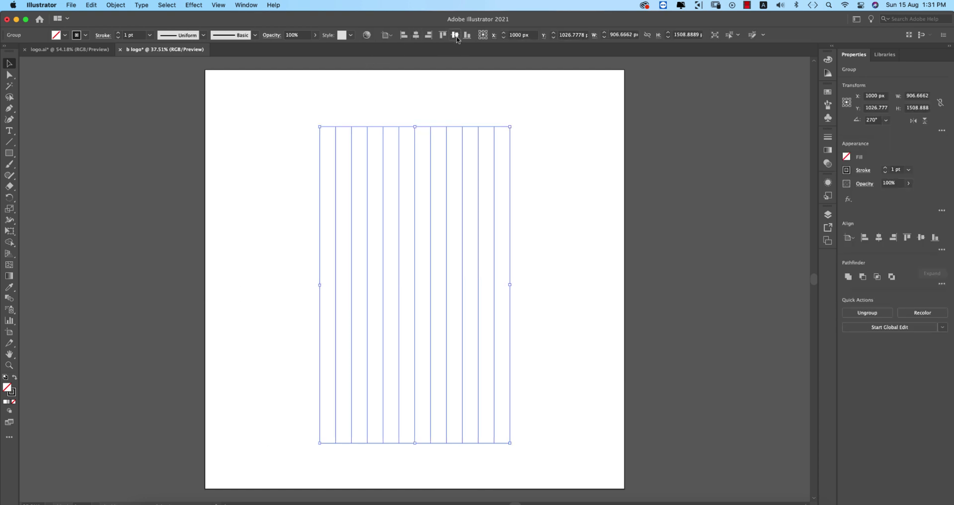
click(455, 35)
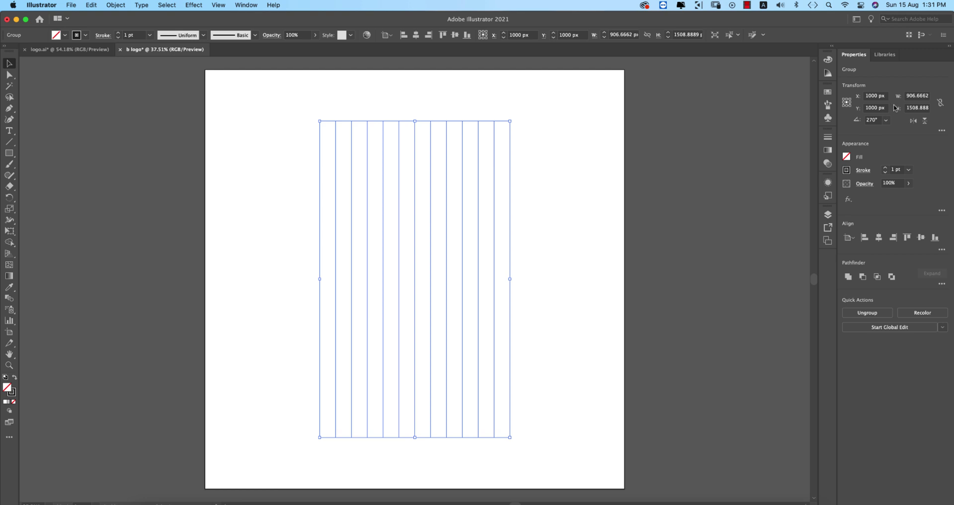
Step: Make a first rotated copy of the vertical line group with Transform > Rotate
click(888, 120)
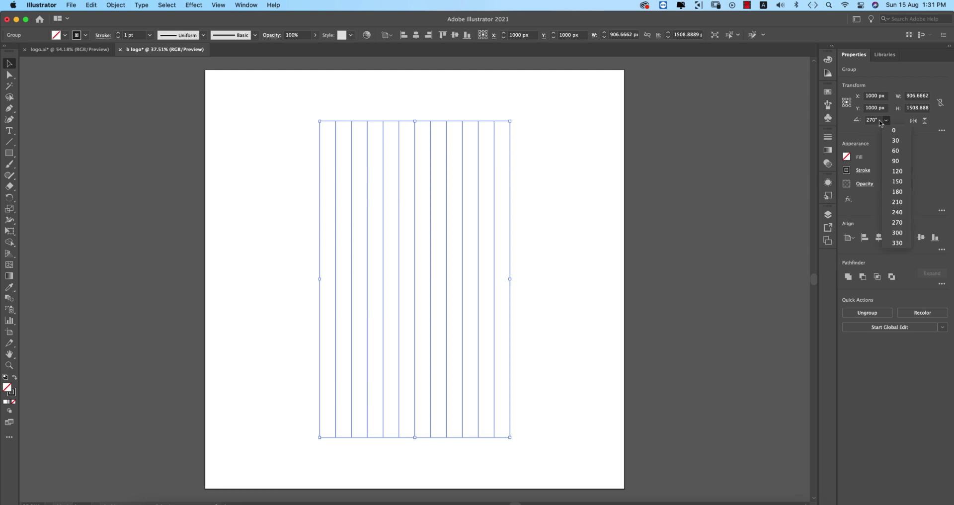
click(451, 242)
right_click(447, 246)
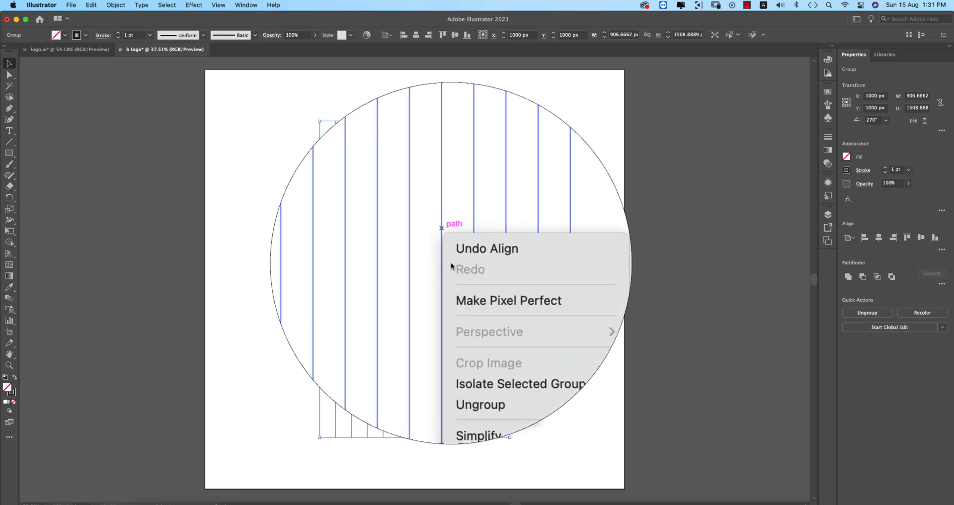
mouse_move(497, 364)
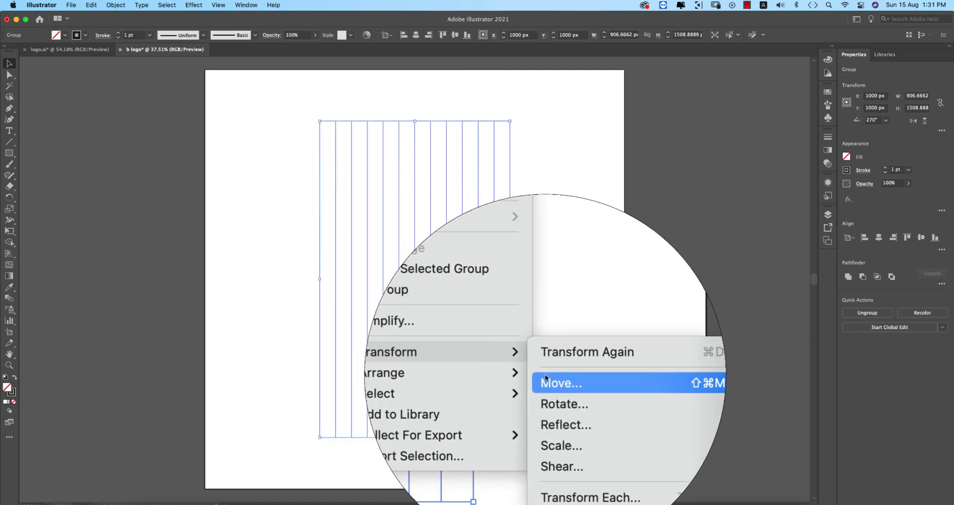
click(549, 388)
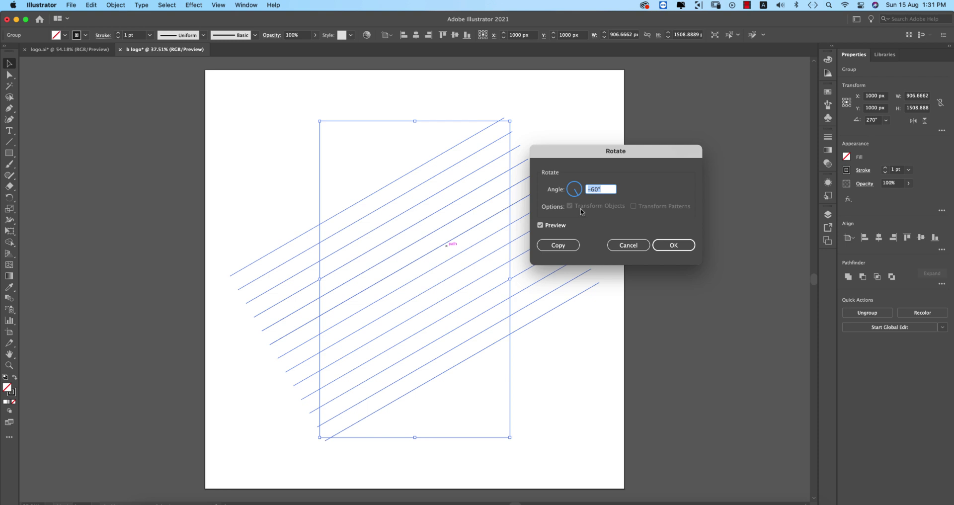
click(559, 244)
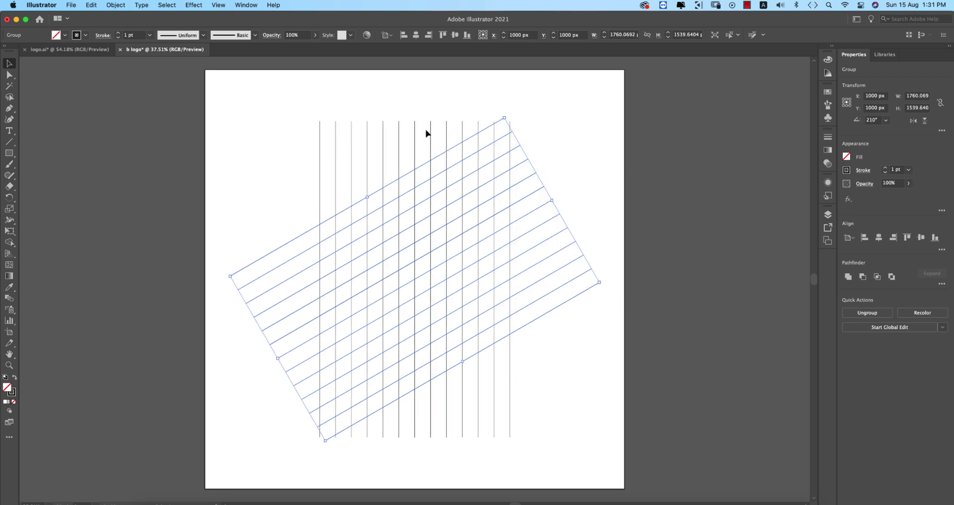
Step: Make a second rotated copy of the vertical lines to complete the hexagonal triangle grid
click(431, 139)
right_click(431, 149)
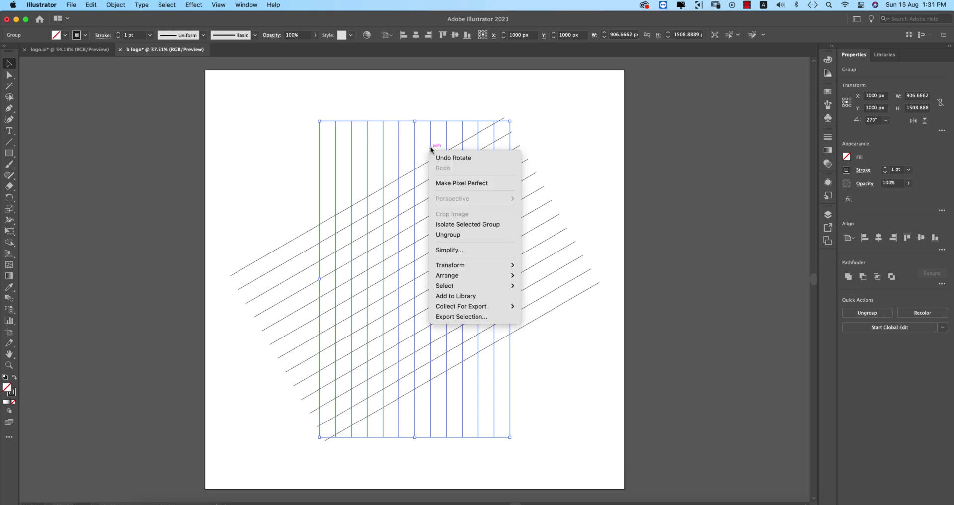
mouse_move(497, 266)
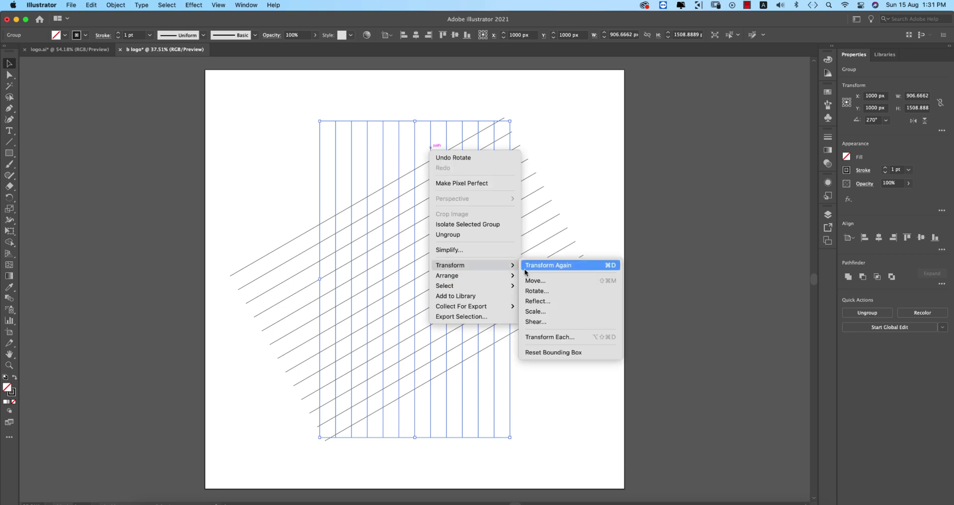
click(548, 292)
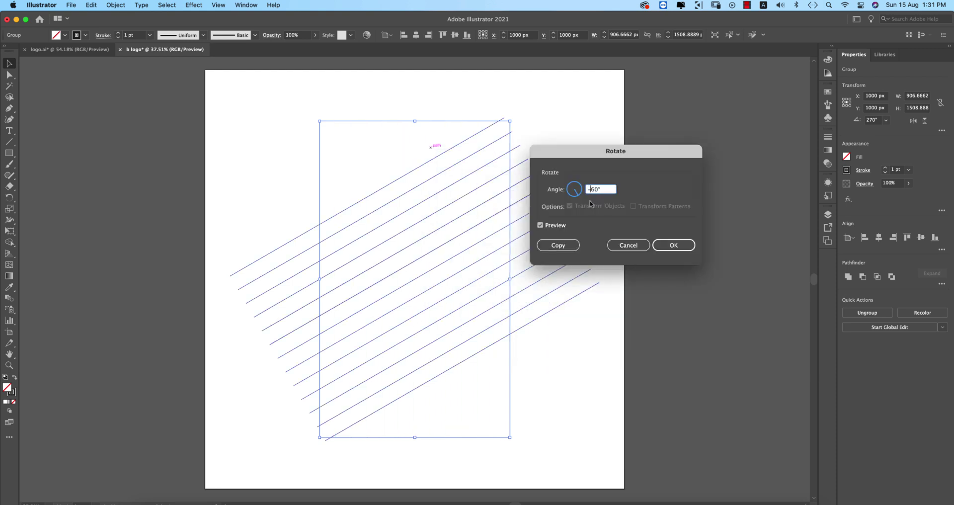
click(569, 246)
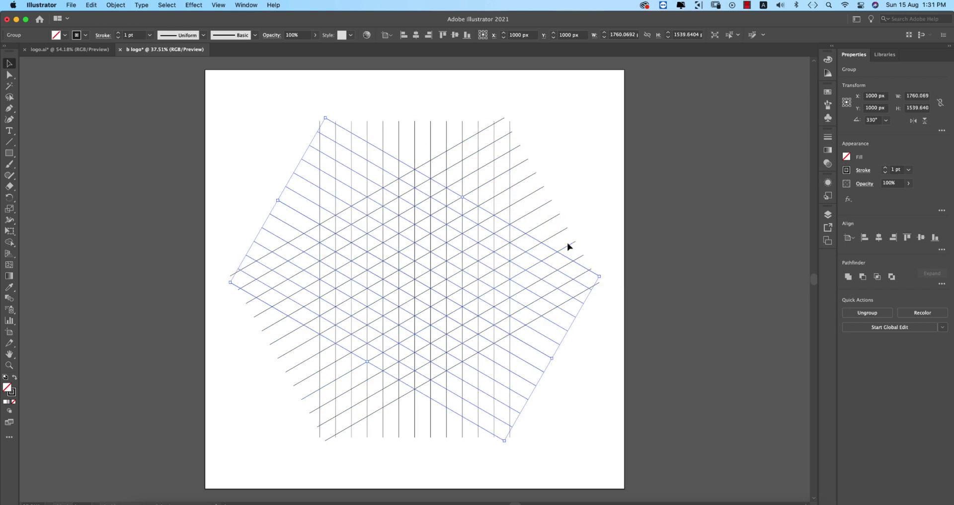
click(579, 207)
Step: Select all grid lines and ready the Shape Builder tool with black fill, no stroke
drag(244, 143, 541, 451)
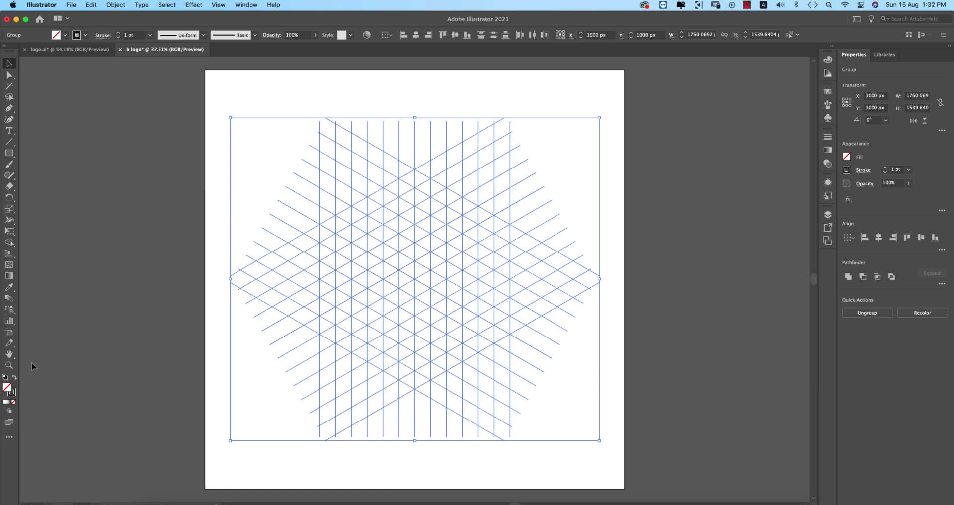
click(6, 242)
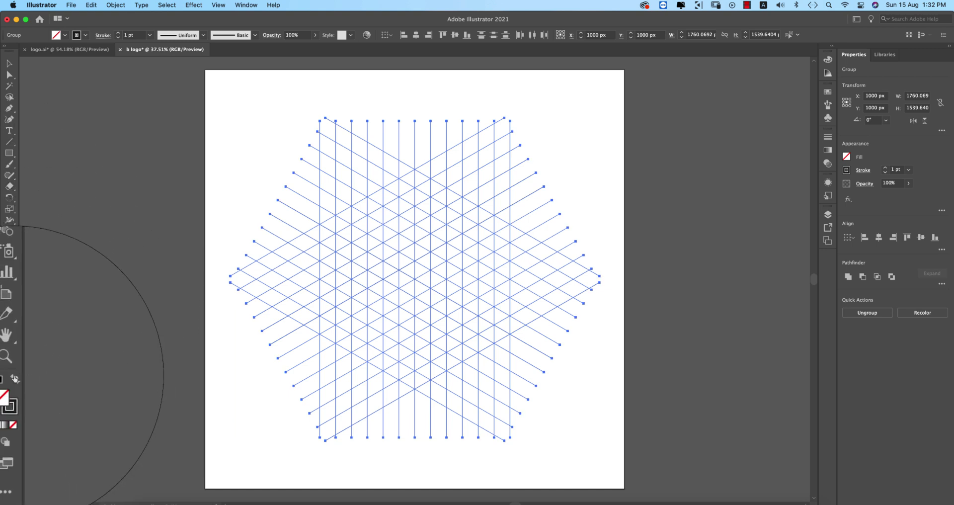
click(15, 377)
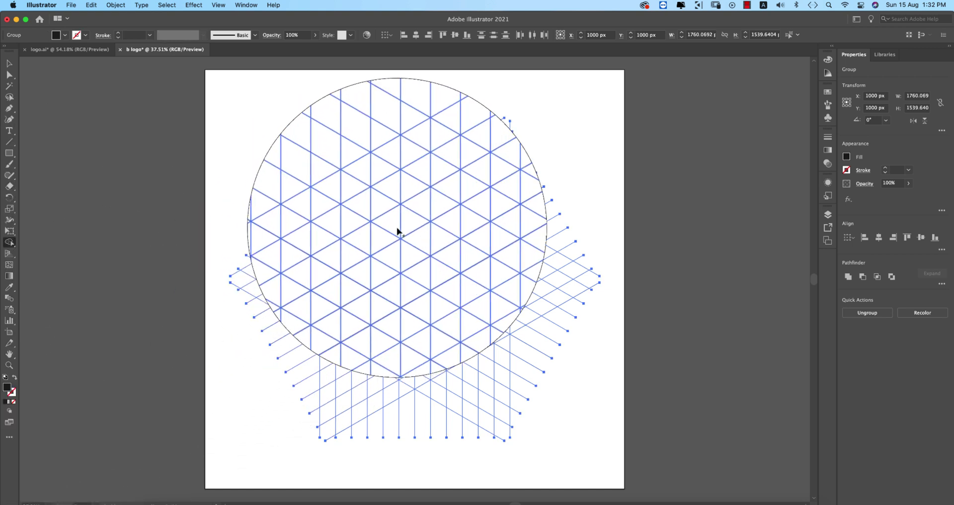
Step: Merge and fill grid triangles black to form the b's stem and bowl
mouse_move(395, 226)
mouse_down()
mouse_move(389, 270)
mouse_move(393, 279)
mouse_move(410, 272)
mouse_up()
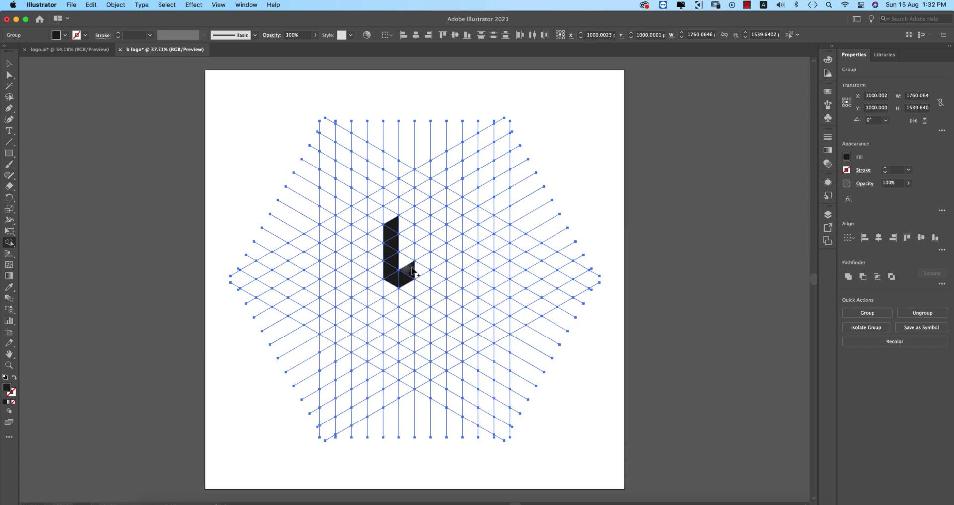
click(413, 269)
key(cmd+z)
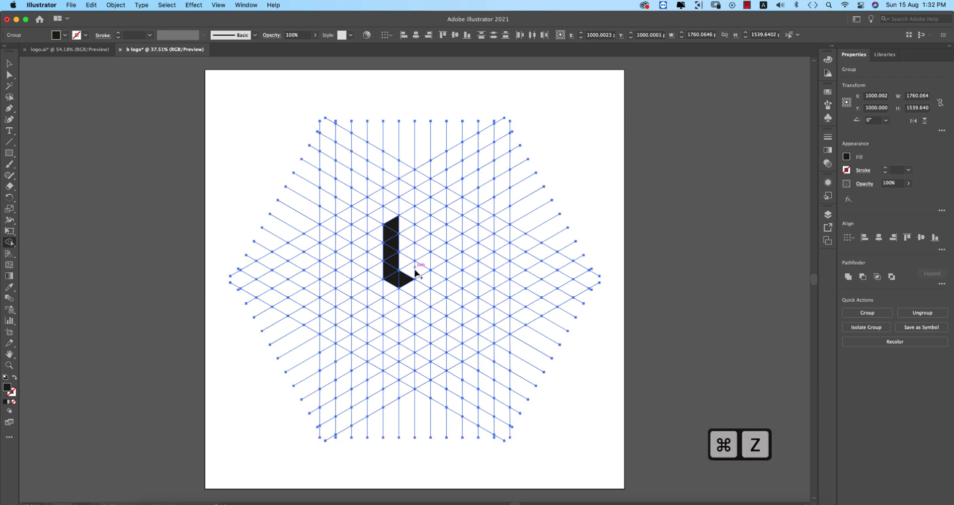
click(416, 270)
click(426, 261)
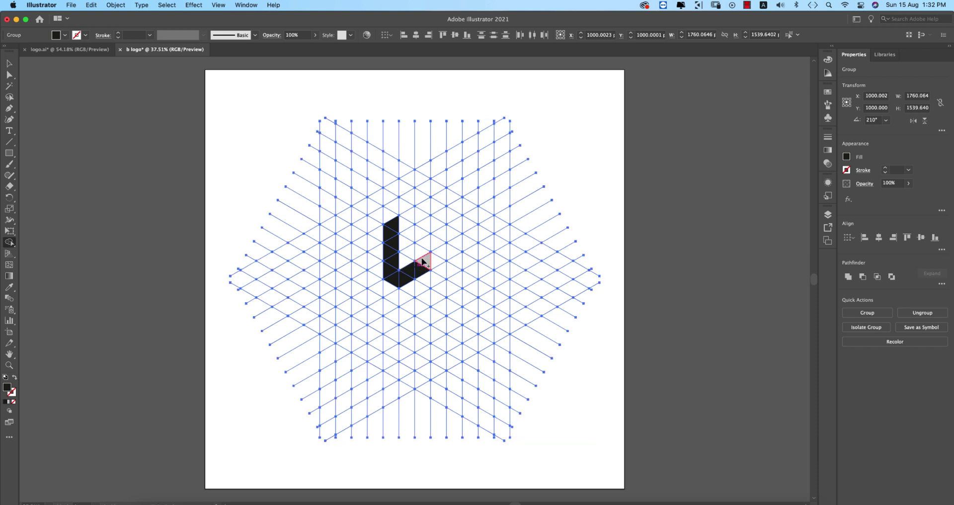
click(420, 252)
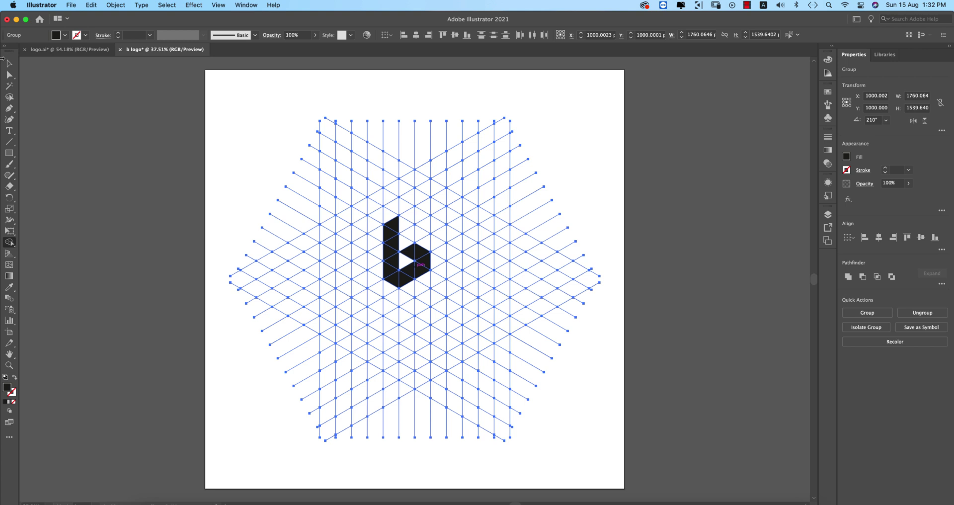
Step: Select every grid line with the Magic Wand and delete them, leaving only the black b
click(9, 63)
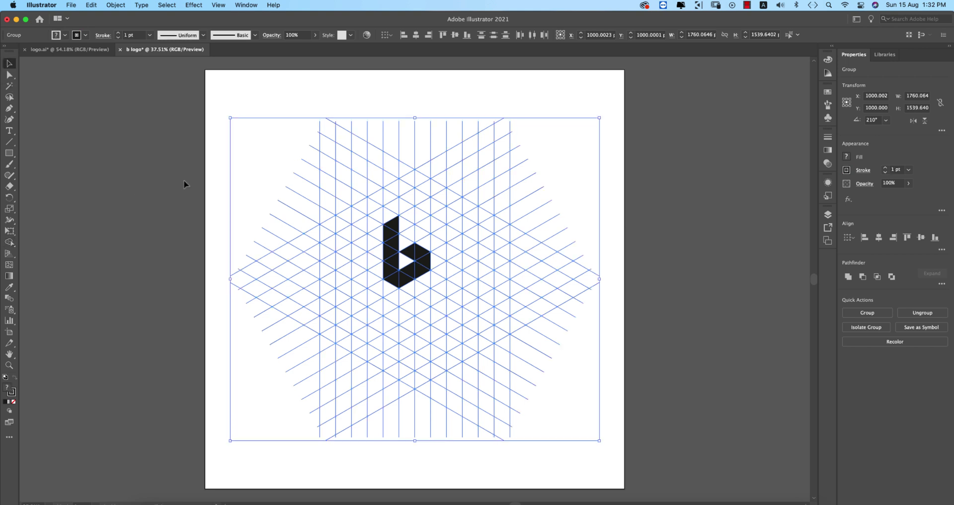
click(253, 212)
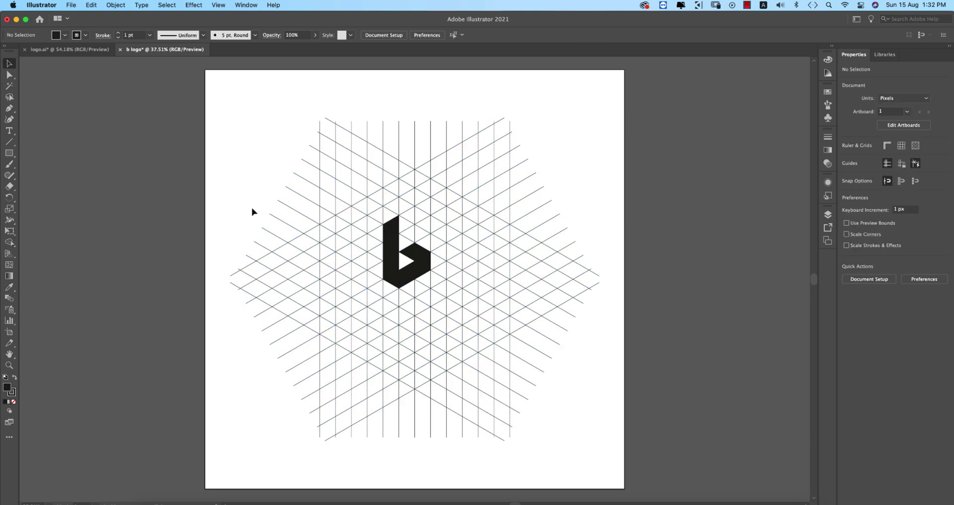
click(10, 86)
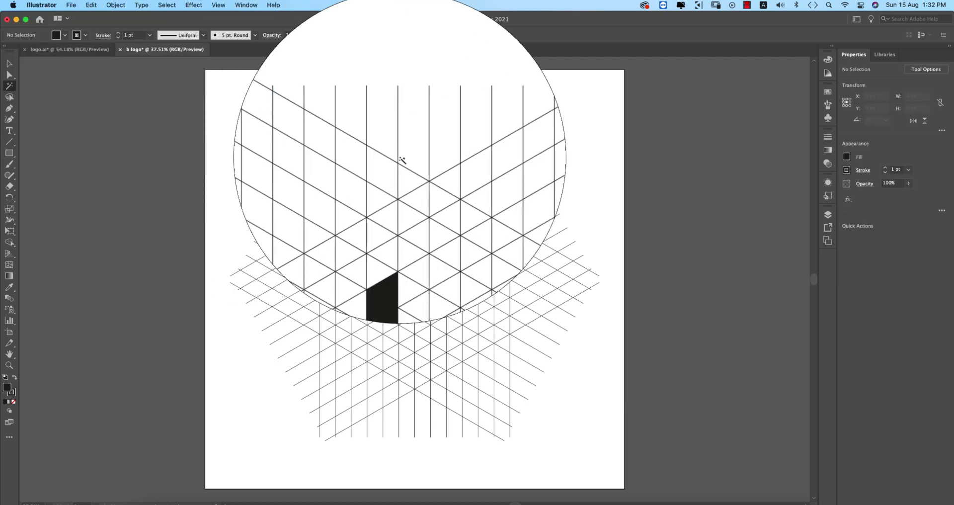
click(414, 155)
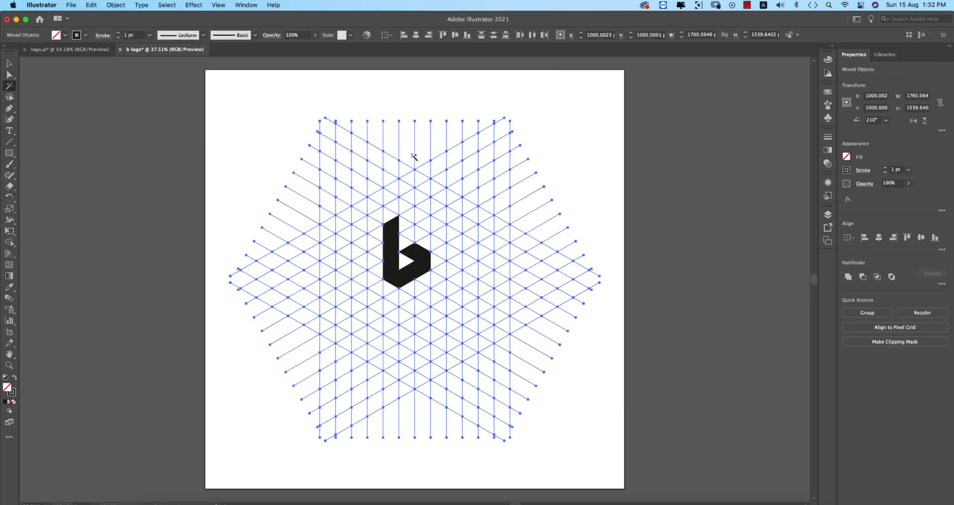
key(Delete)
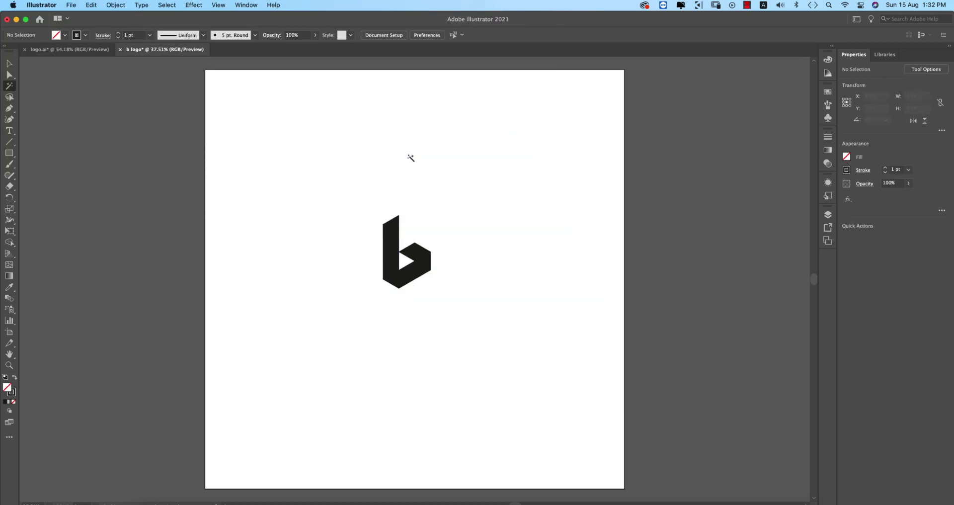
Step: Set the b shape's stroke to None
key(v)
drag(343, 189, 514, 361)
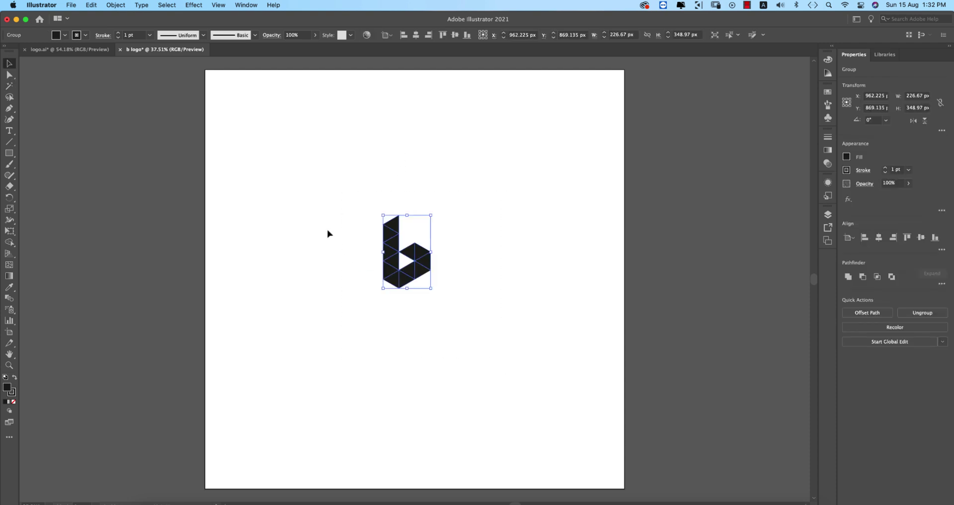
click(64, 35)
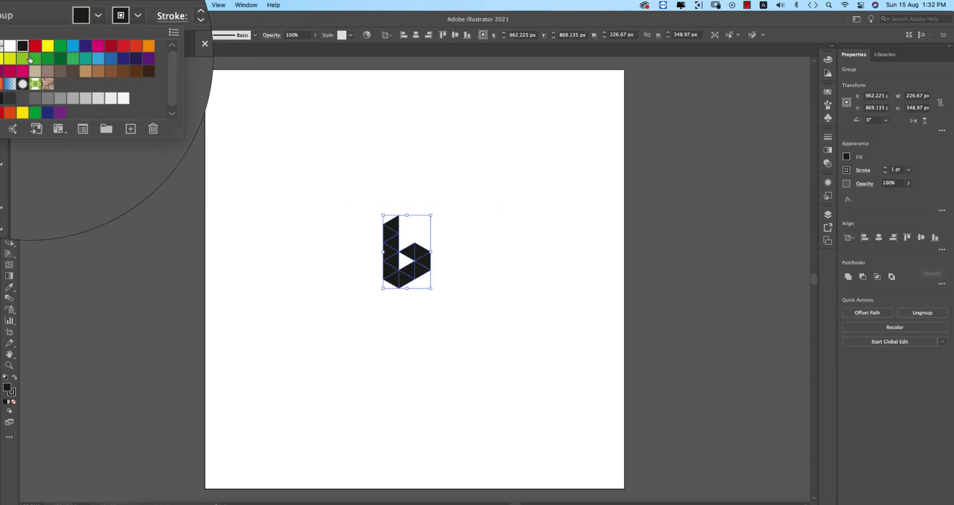
click(6, 51)
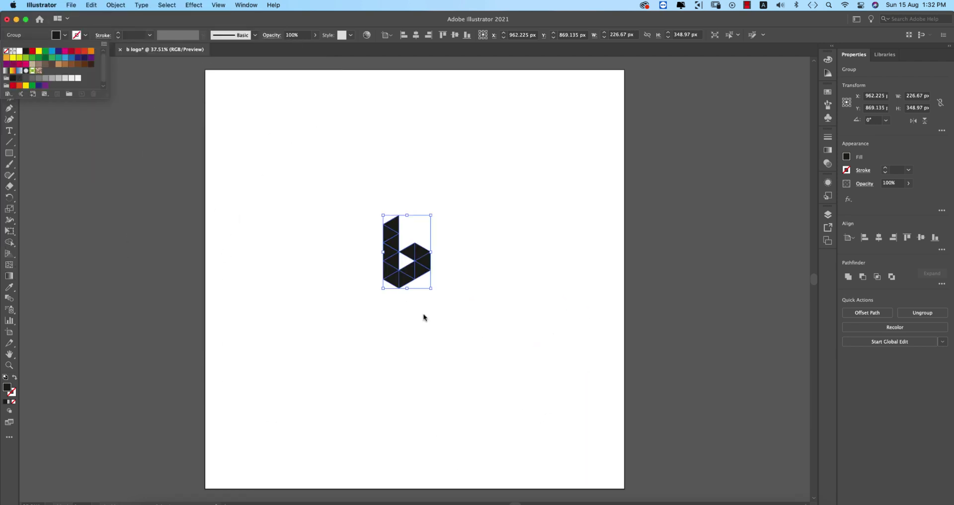
click(445, 240)
Step: Ungroup the b into separate facet pieces
click(417, 250)
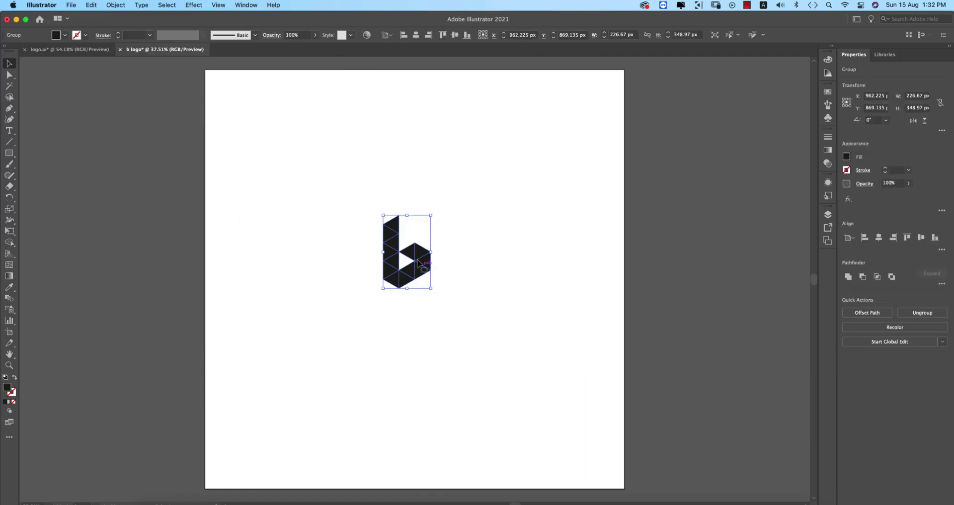
right_click(421, 277)
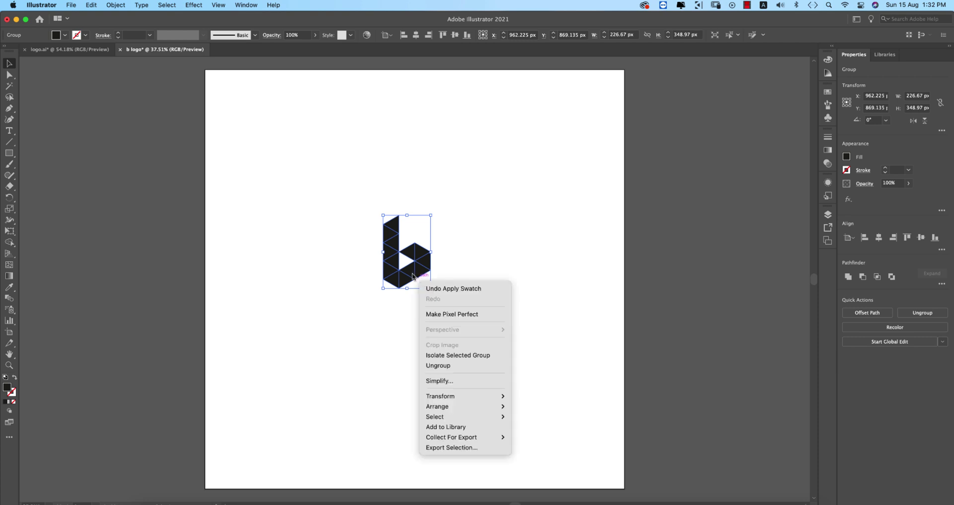
click(450, 366)
click(452, 338)
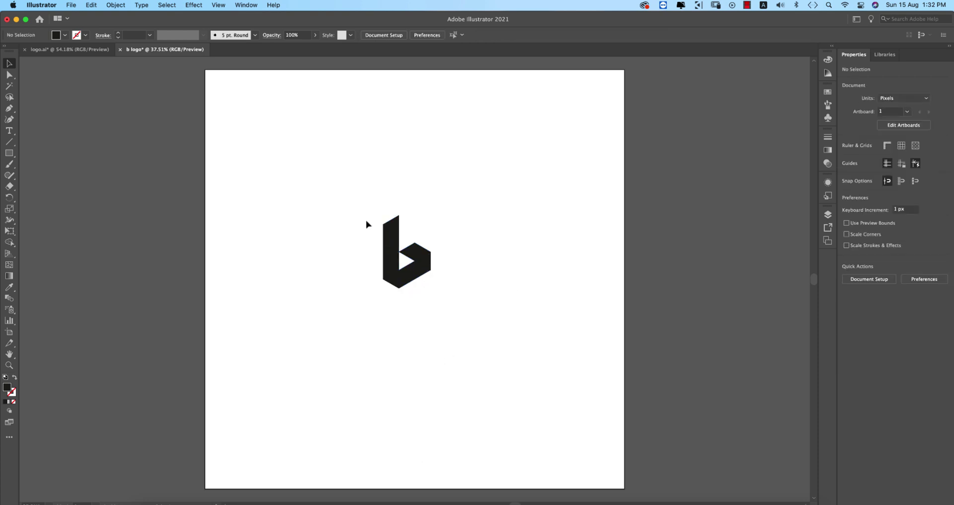
drag(356, 207, 443, 465)
click(424, 305)
Step: Open and enlarge the Swatches panel, then fill the b's top stem triangle light grey
click(391, 221)
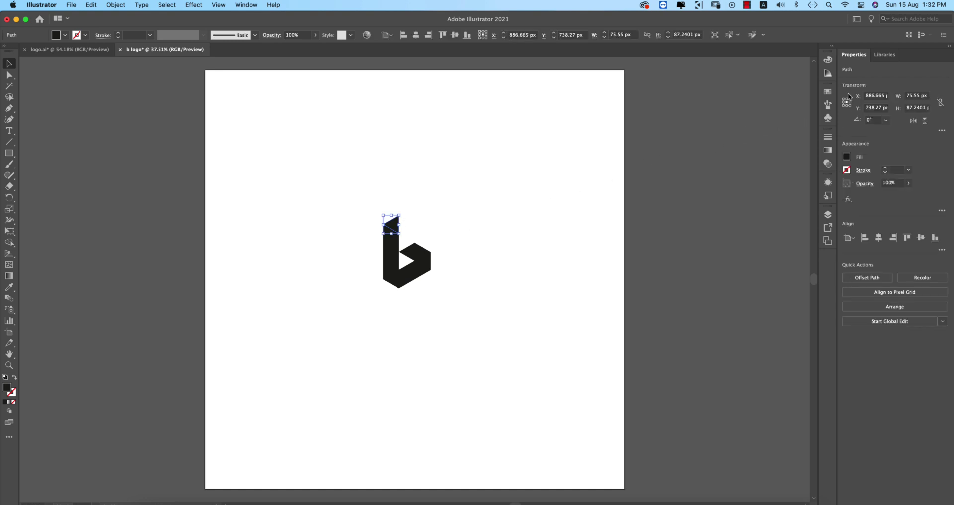
click(833, 95)
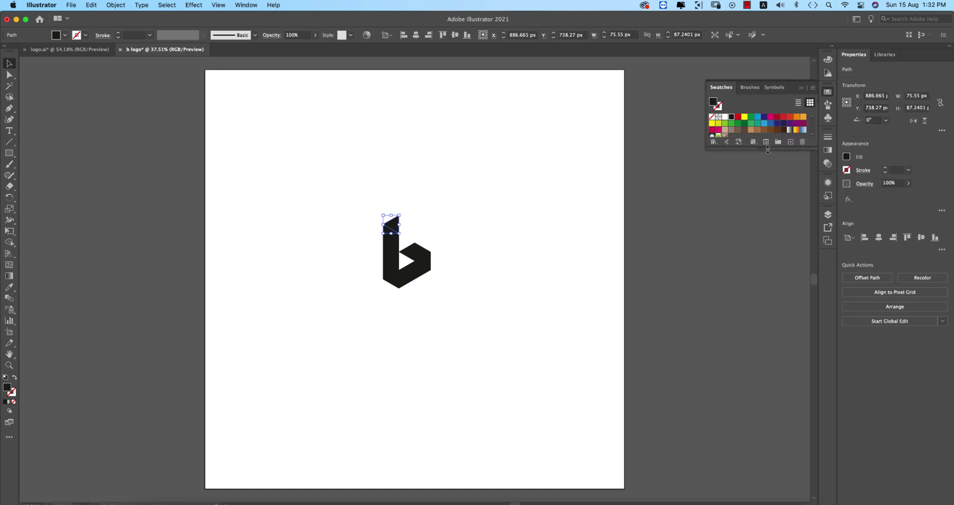
drag(767, 149, 755, 235)
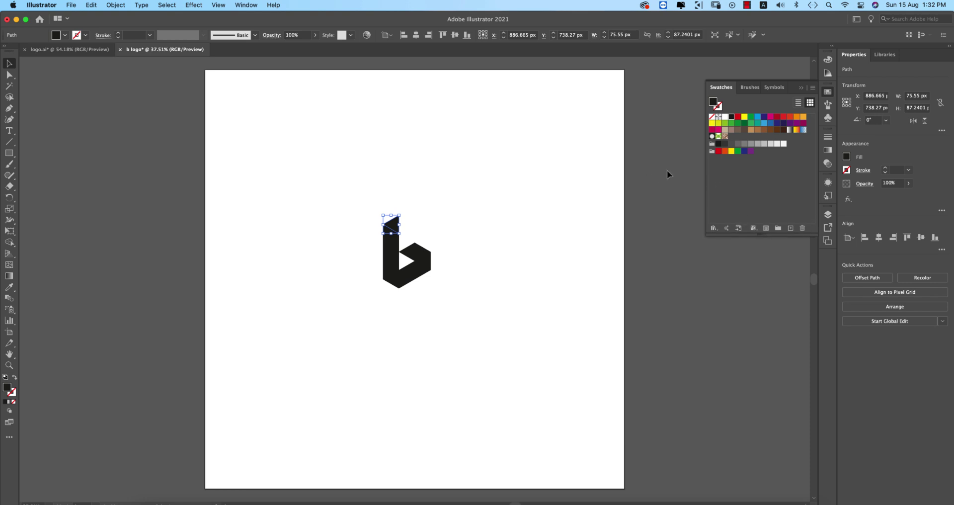
click(771, 144)
click(430, 294)
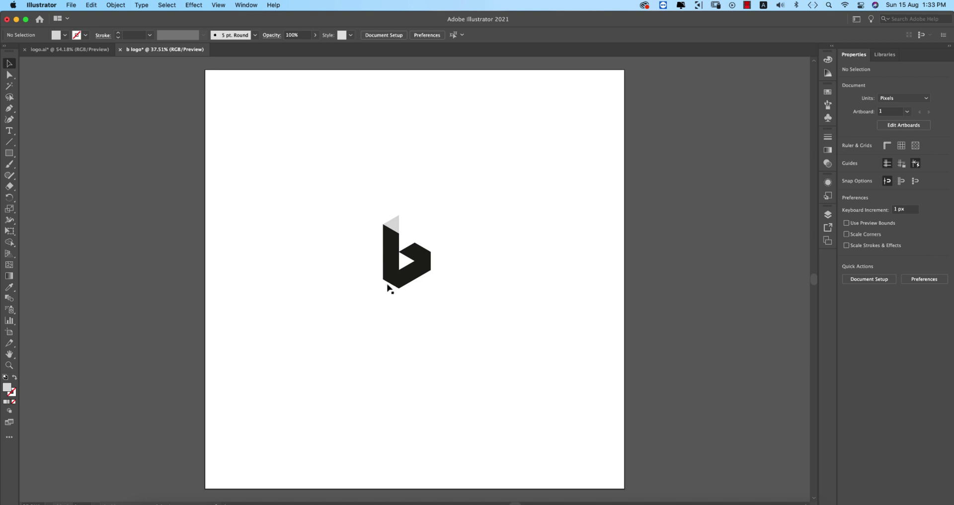
Step: Try a white fill on the small piece at the b's bottom-left
click(388, 287)
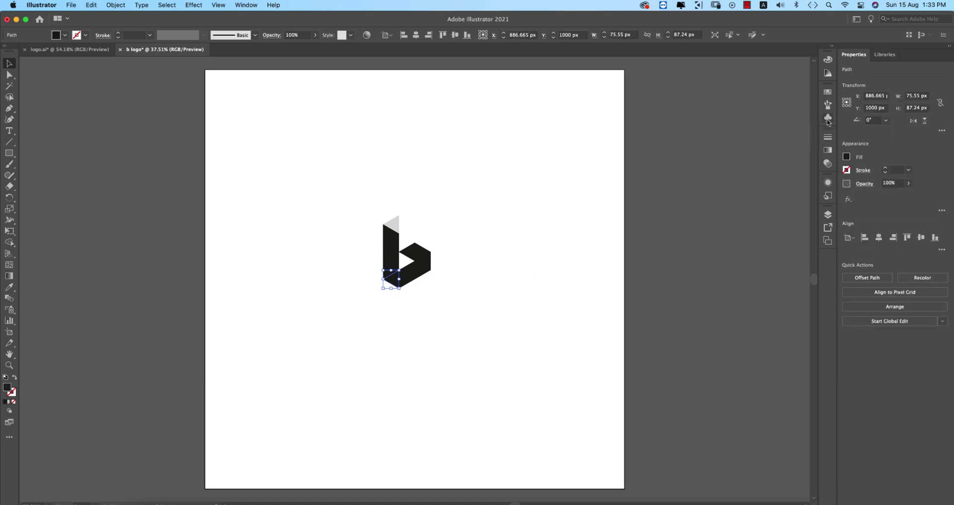
click(828, 93)
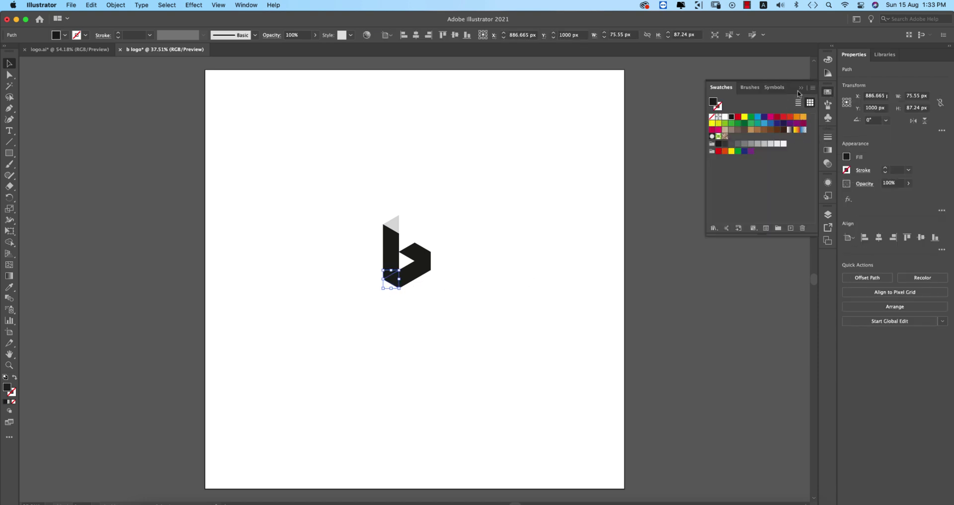
drag(794, 91, 486, 128)
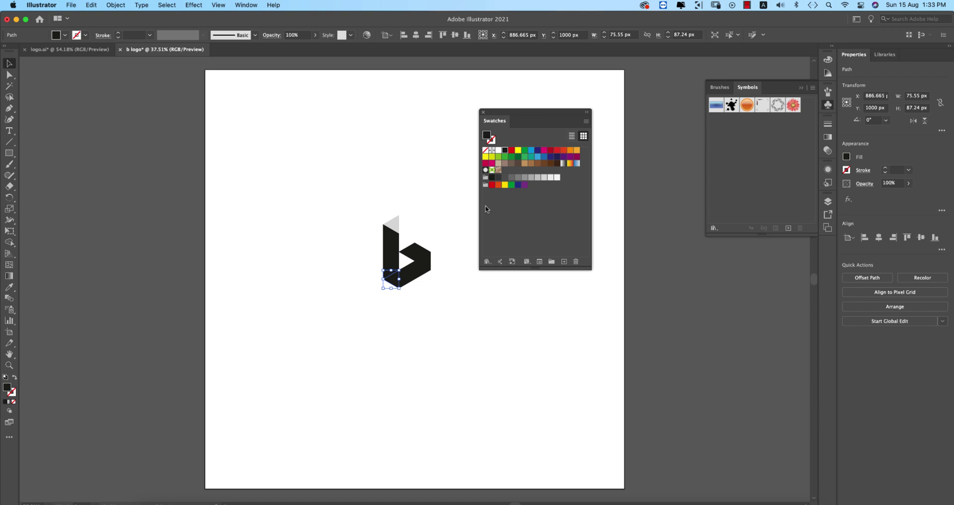
click(495, 180)
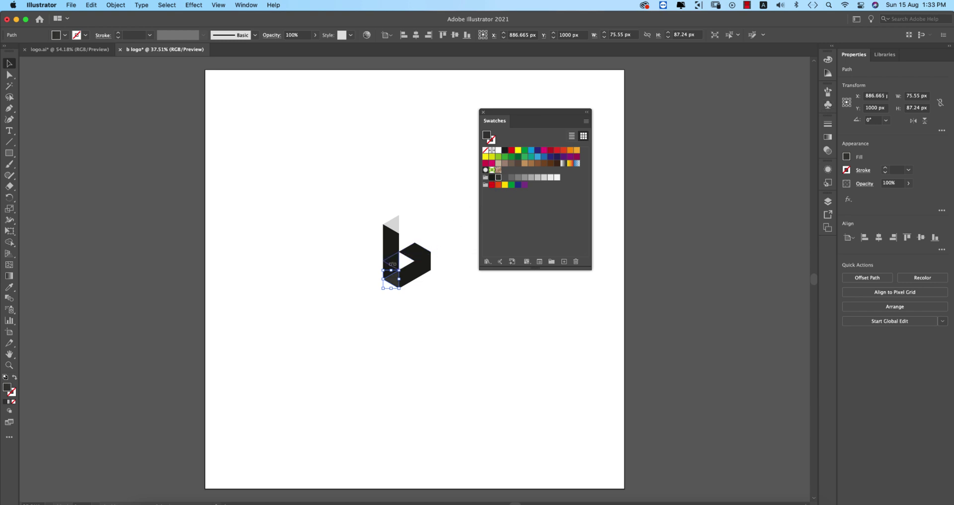
Step: Undo the white fill, then zoom and pan so the b logo fills the canvas
key(super+z)
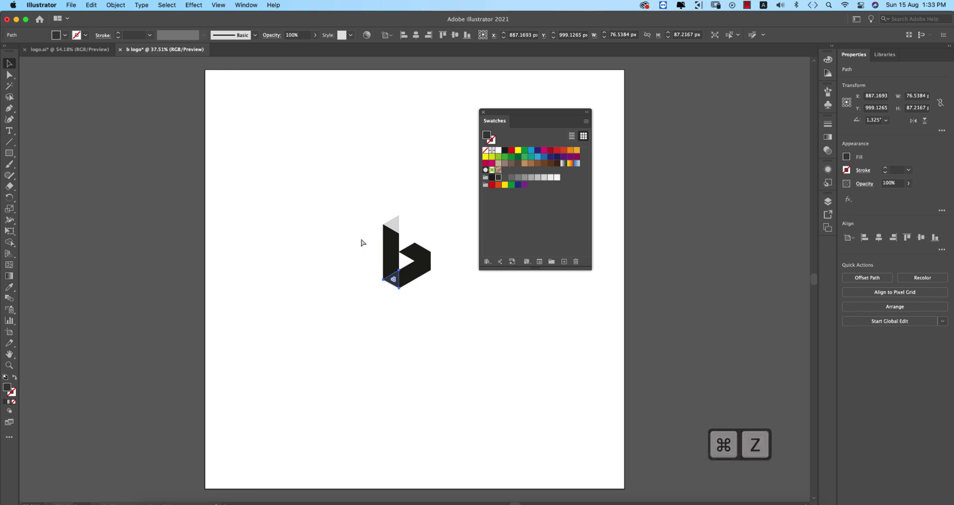
drag(320, 168, 439, 350)
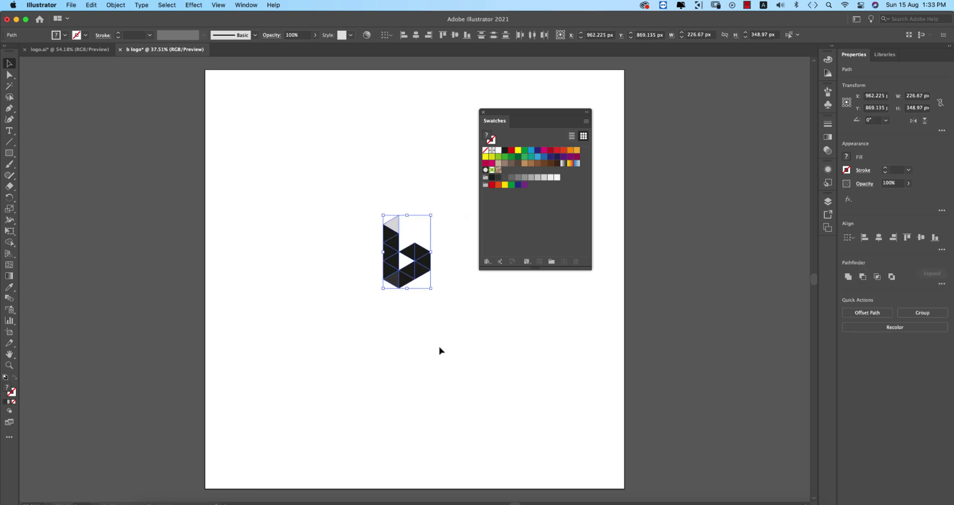
key(super+equal)
key(super+equal)
key(super+equal)
key(super+equal)
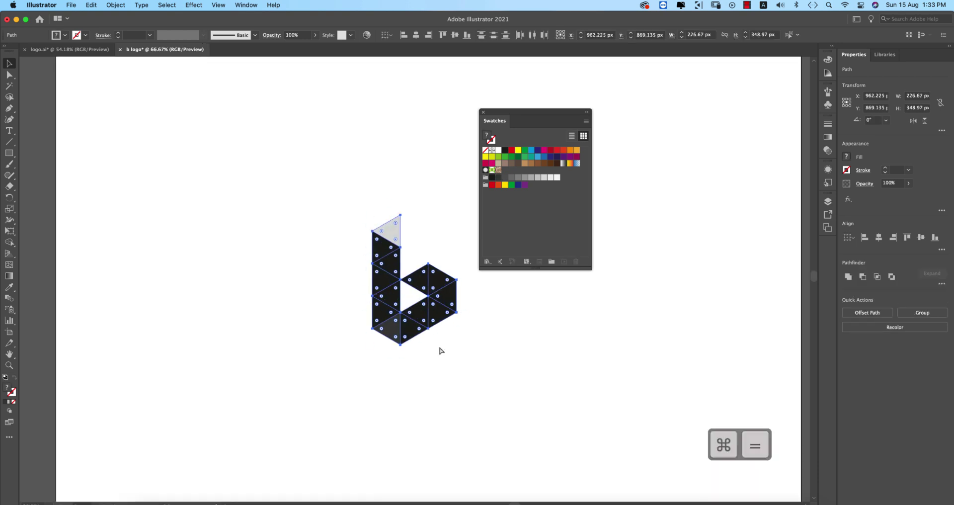
key(super+equal)
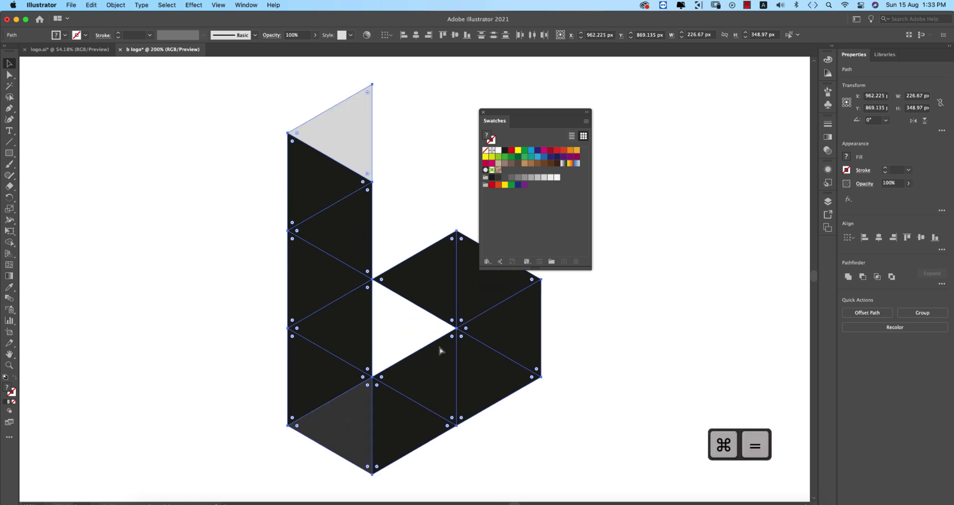
key(super+minus)
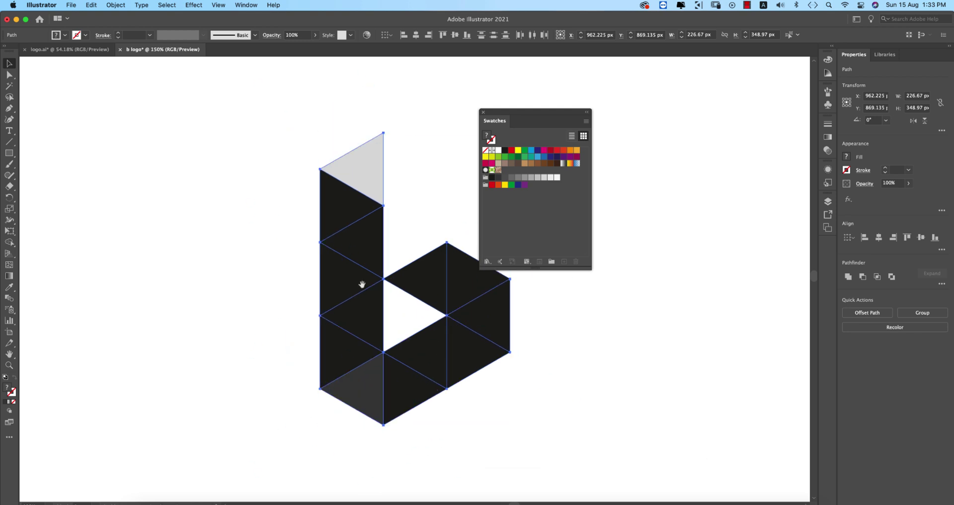
scroll(362, 283, right, 5)
Step: Fill the stem facets bottom to top with progressively lighter greys, dark grey to light grey
click(460, 326)
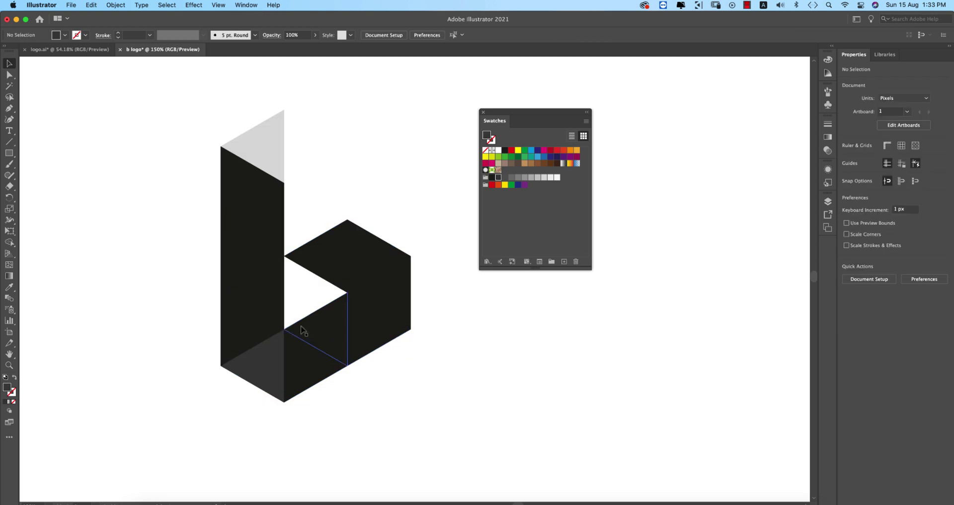
click(269, 346)
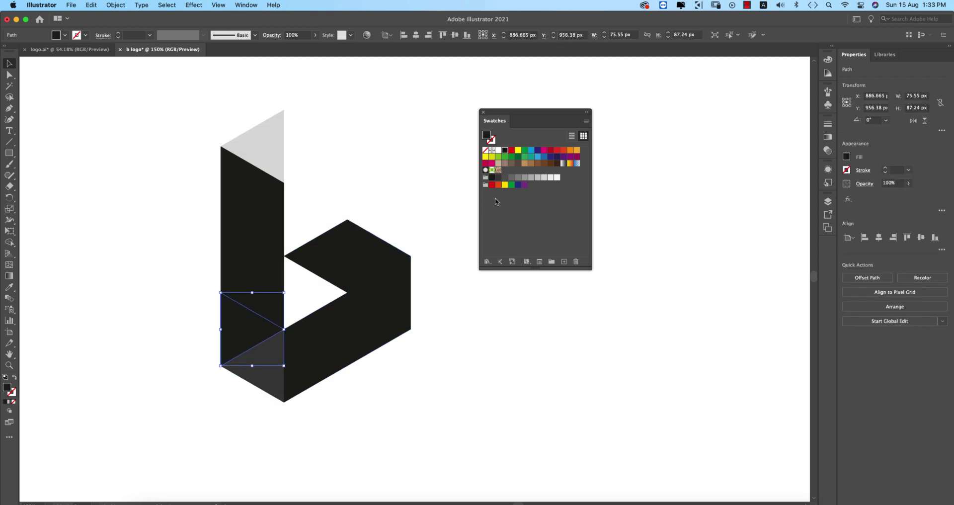
click(503, 180)
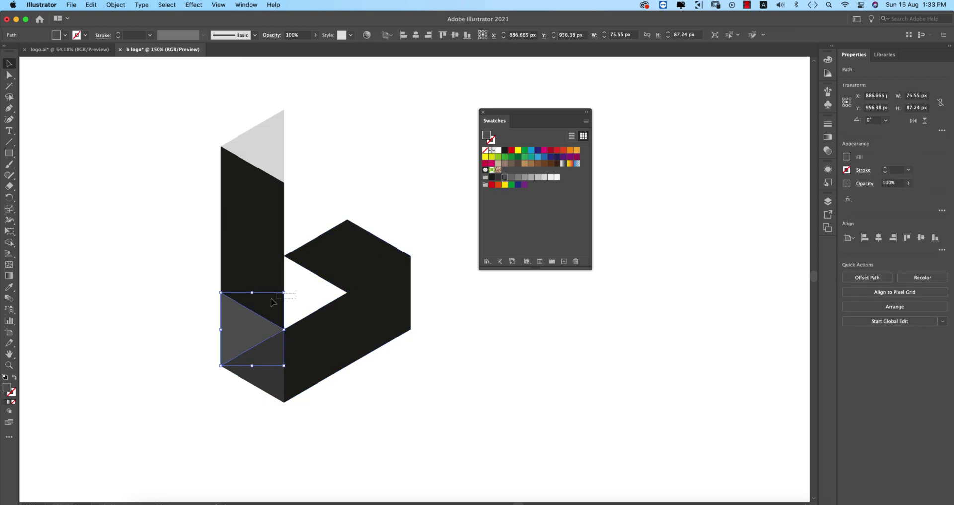
drag(274, 302, 274, 266)
click(511, 178)
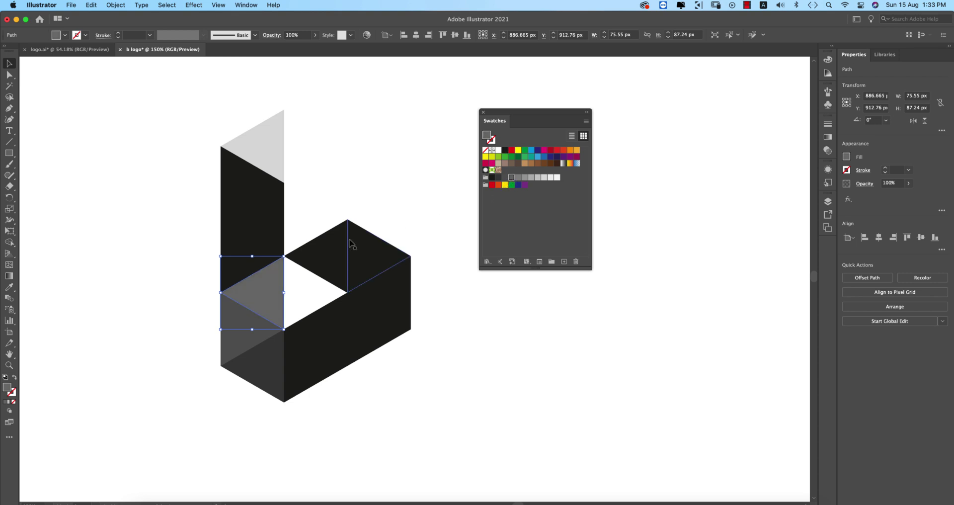
drag(234, 304, 233, 268)
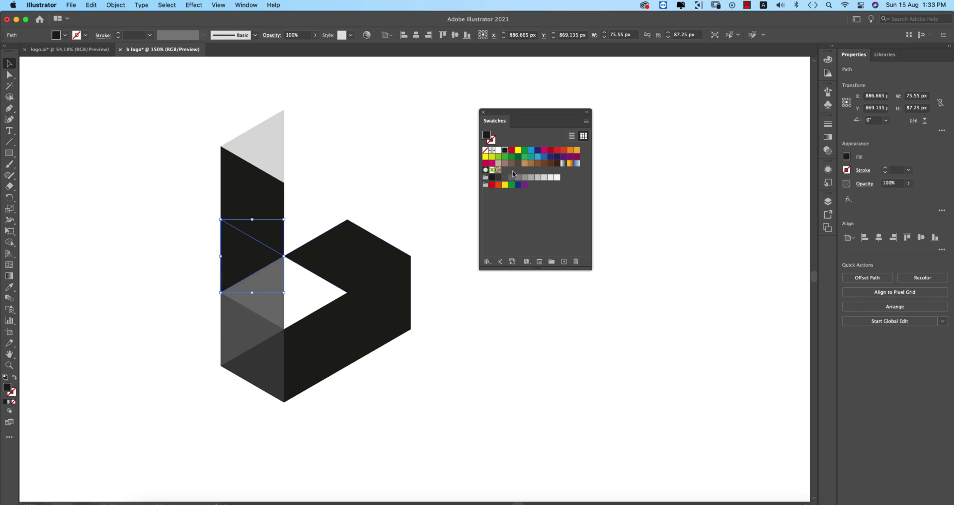
click(519, 181)
drag(285, 217, 286, 182)
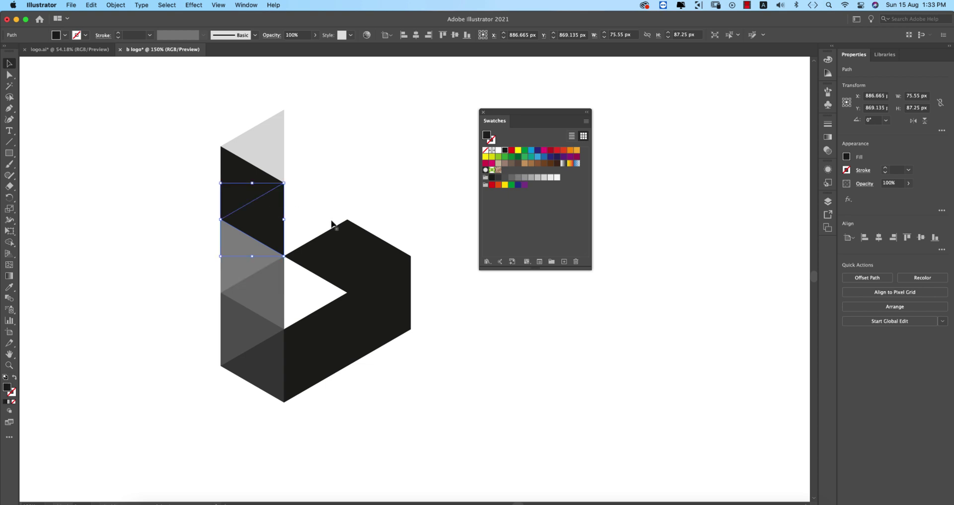
click(524, 177)
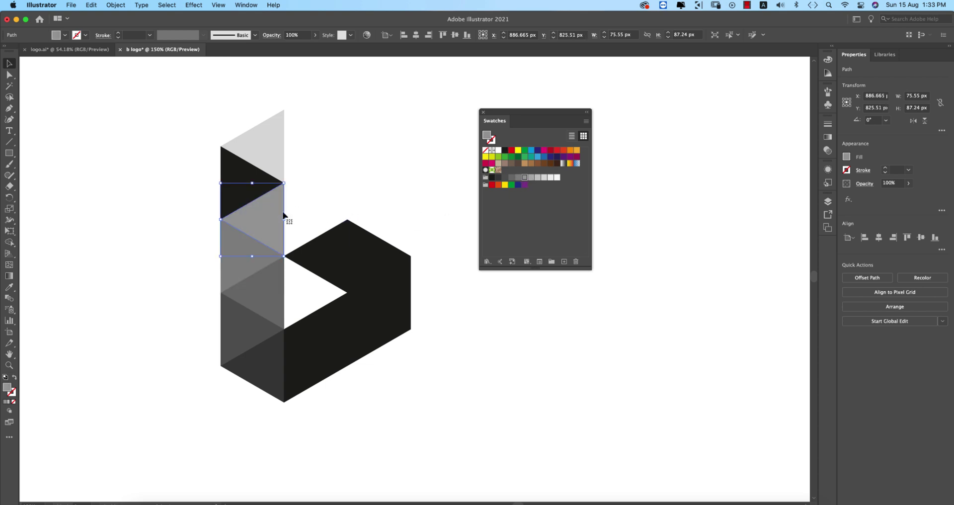
click(257, 193)
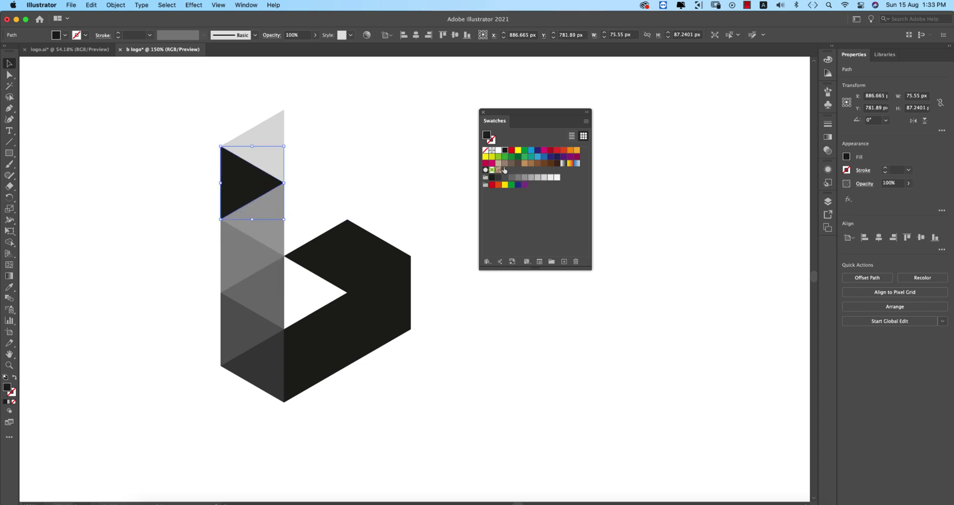
click(537, 178)
click(409, 194)
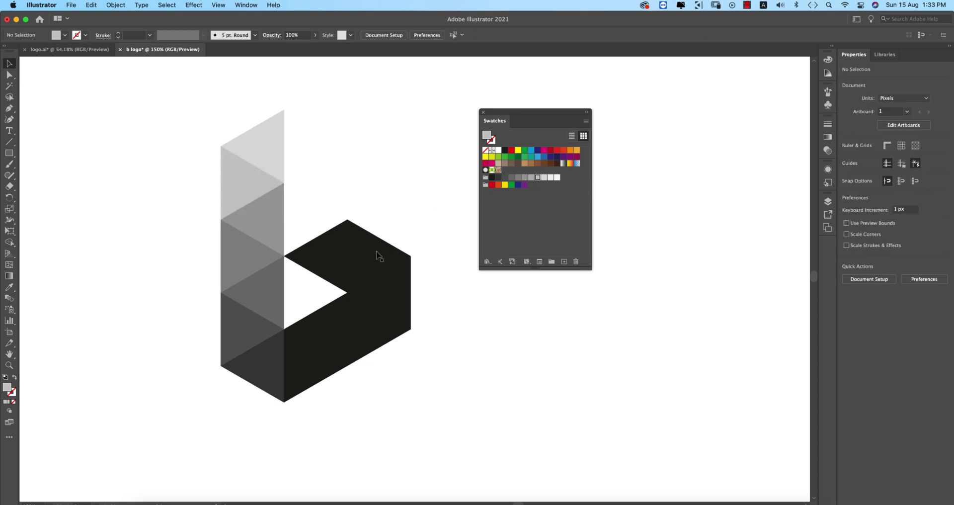
Step: Fill the bottom bowl triangle dark grey and the triangle above it medium grey
click(305, 375)
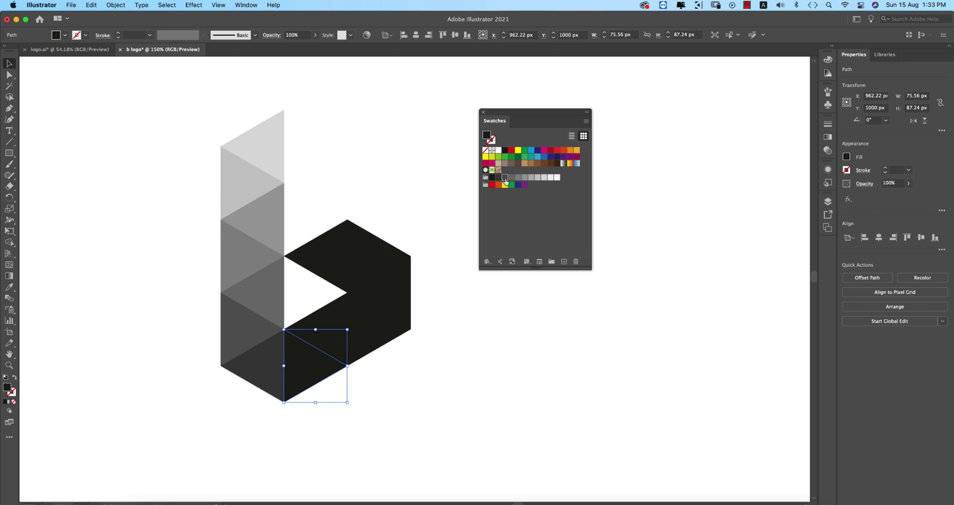
click(505, 178)
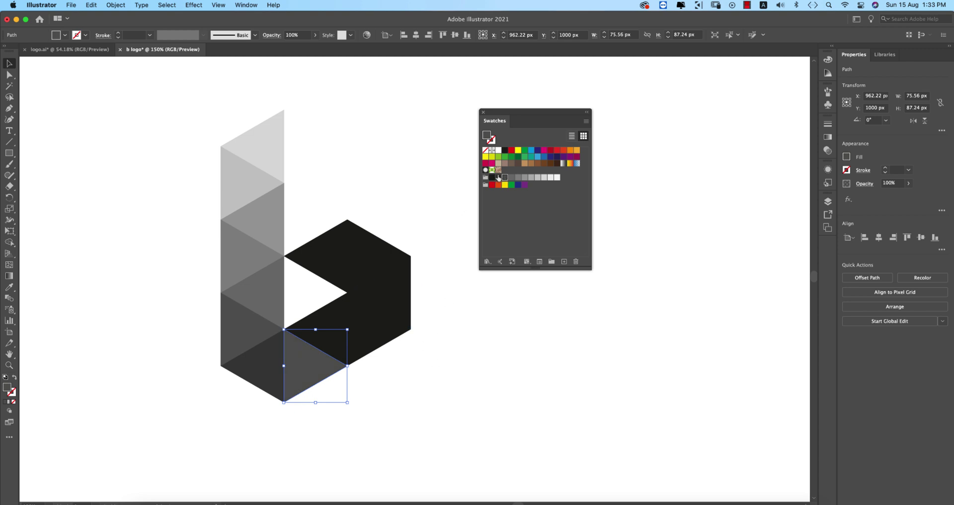
click(498, 177)
click(505, 177)
click(444, 347)
click(328, 328)
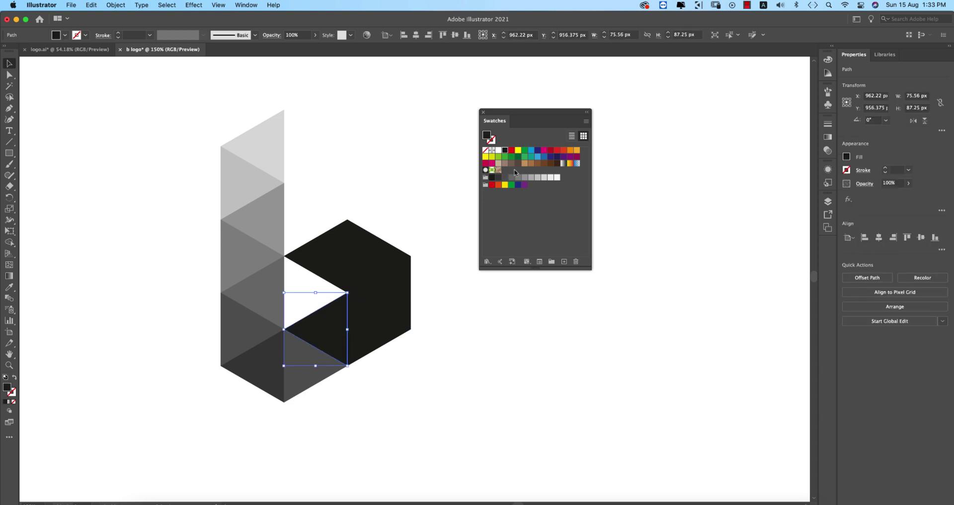
click(512, 179)
Step: Shade the remaining bowl triangles in lighter greys and fill the inner triangle dark red
click(380, 342)
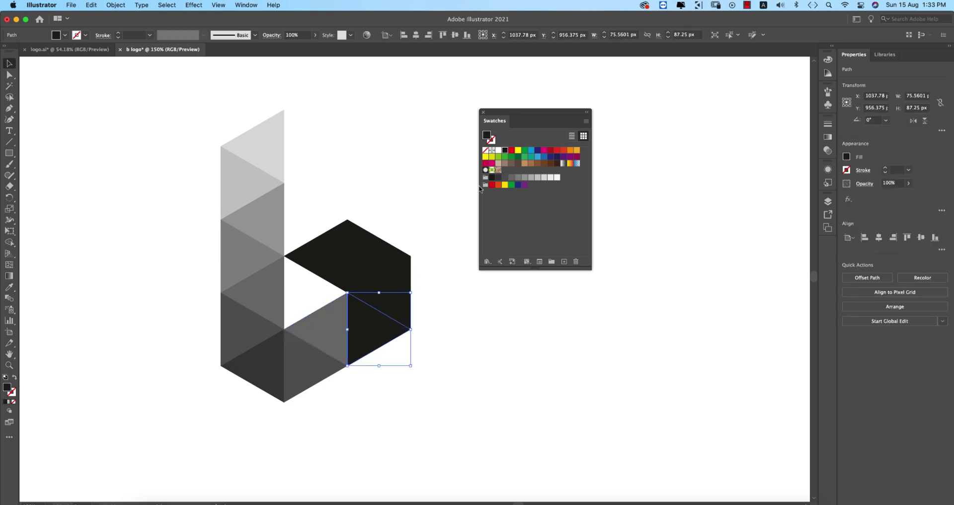
click(517, 177)
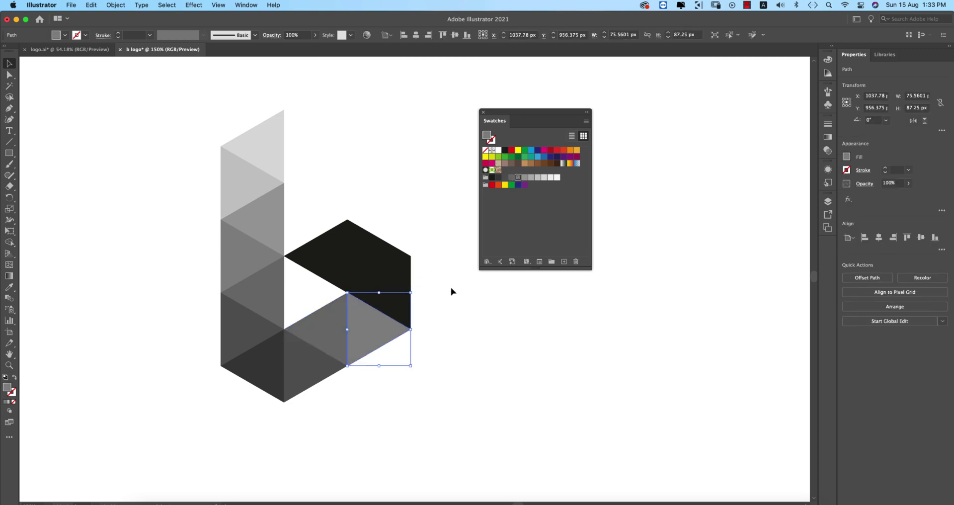
click(396, 296)
click(526, 178)
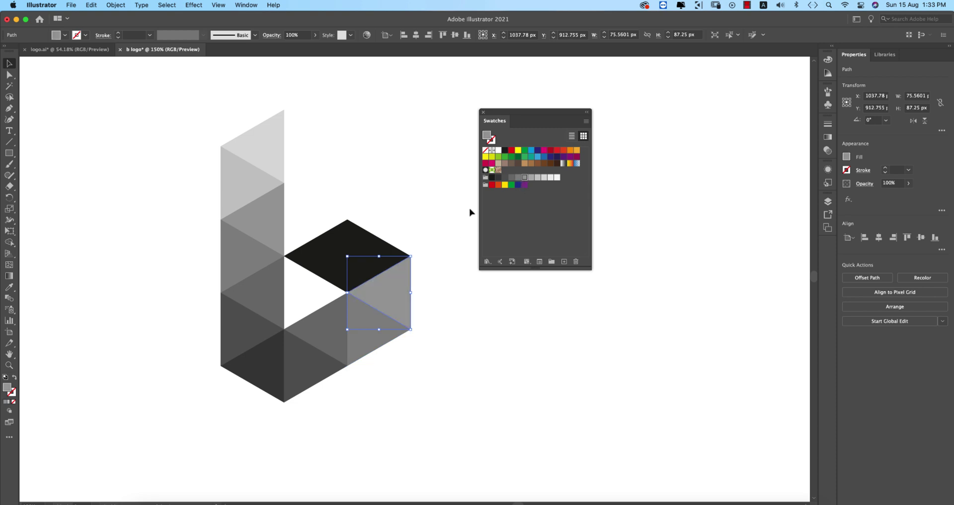
click(378, 237)
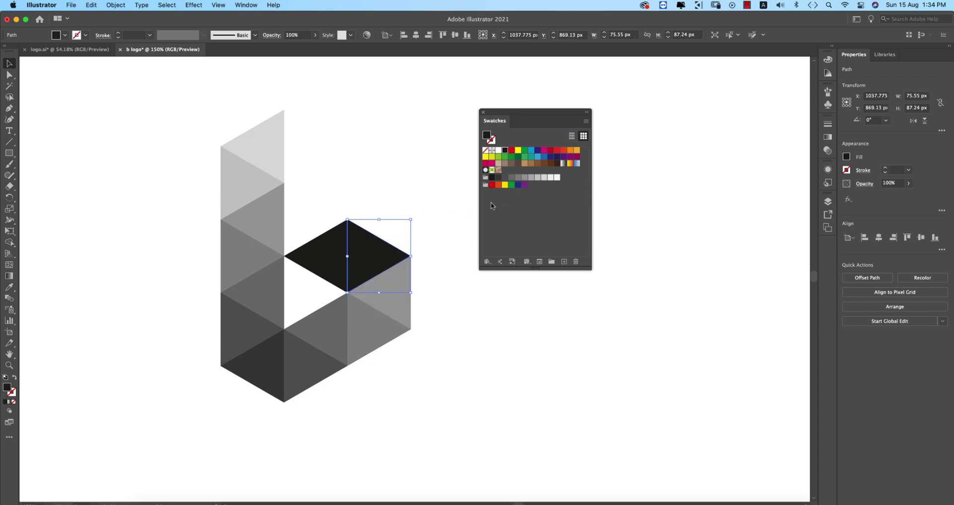
click(537, 177)
click(437, 228)
click(334, 263)
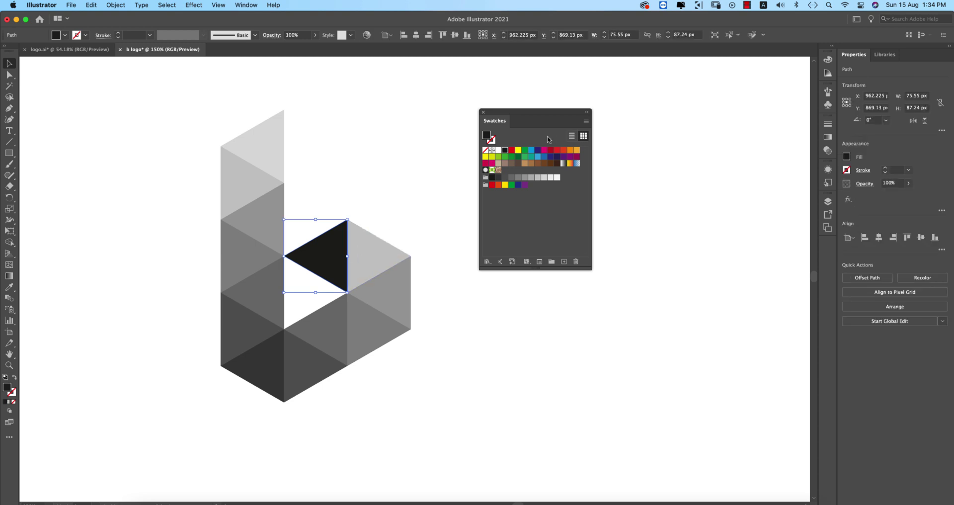
click(550, 150)
Step: Fit the artboard in view and group all the b logo pieces together
click(407, 213)
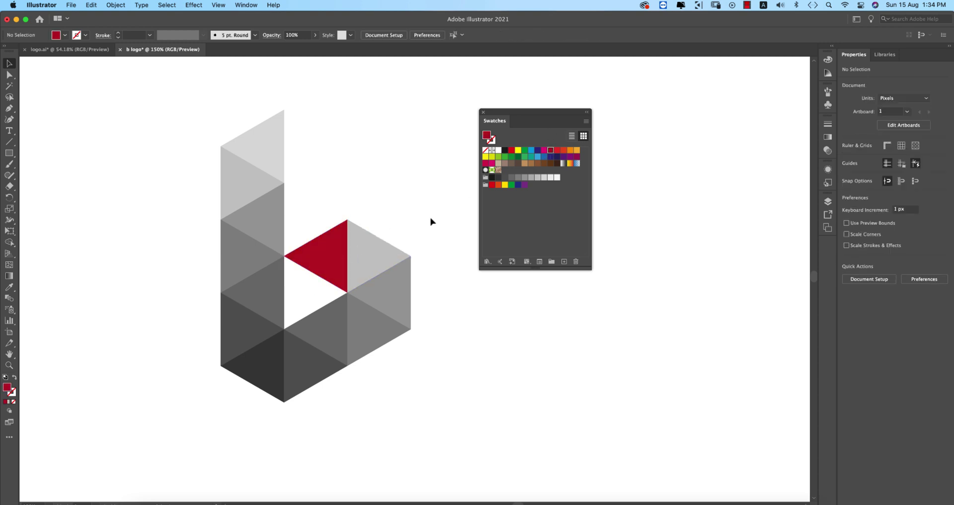
key(super+0)
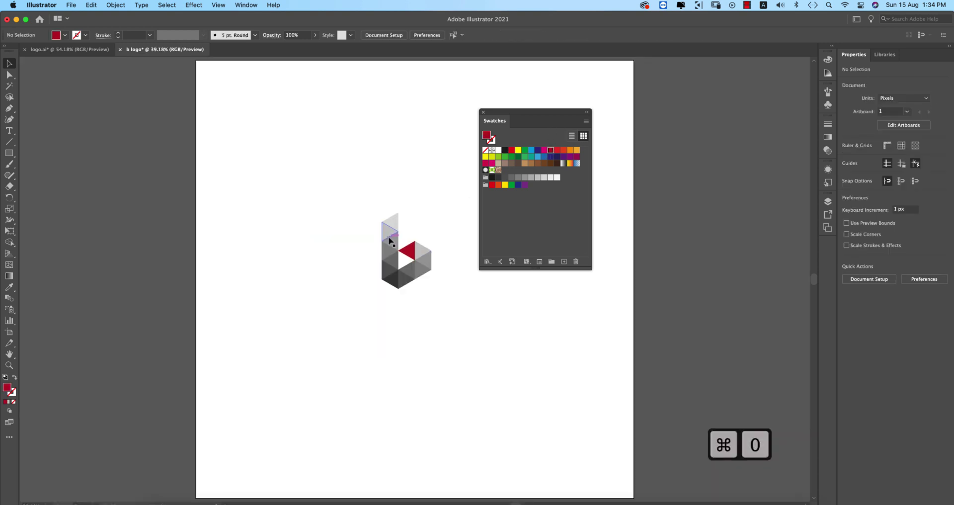
drag(561, 117, 819, 89)
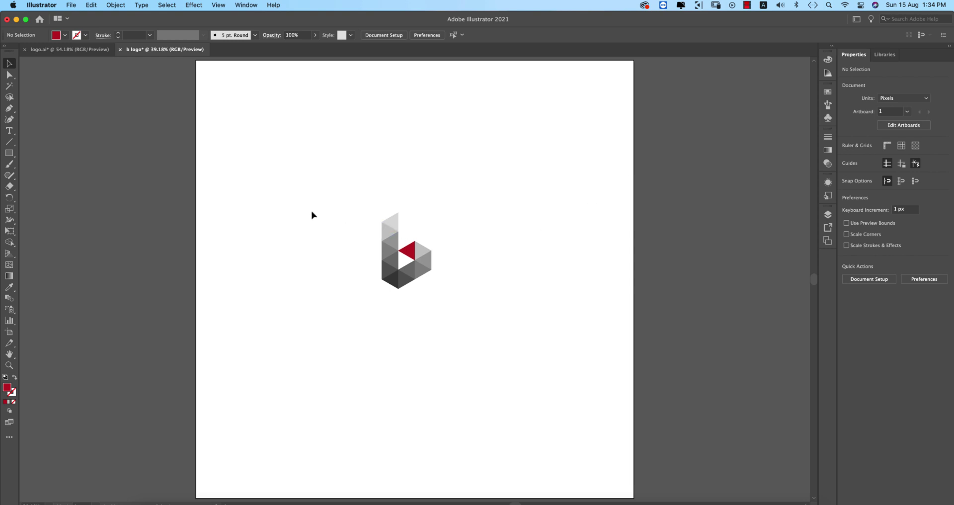
drag(312, 215, 430, 351)
key(super+shift+g)
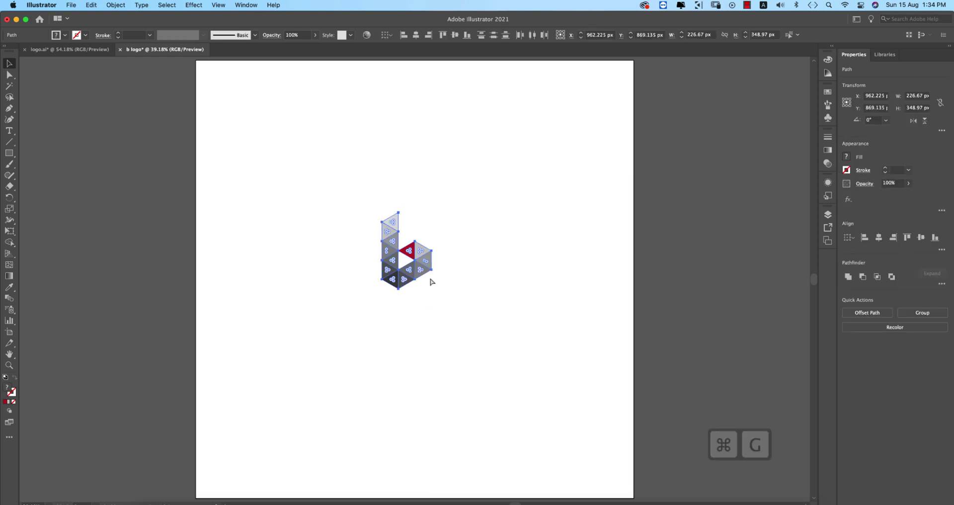
key(super+g)
drag(432, 250, 472, 250)
click(490, 263)
key(super+z)
click(461, 159)
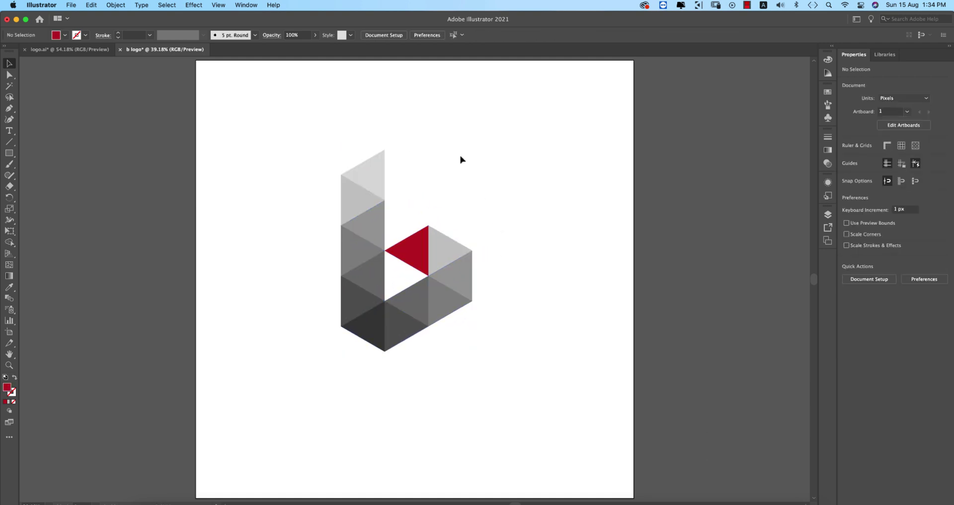
Step: Centre the b logo group horizontally and vertically on the artboard and shrink it to half size
drag(308, 160, 489, 260)
click(416, 35)
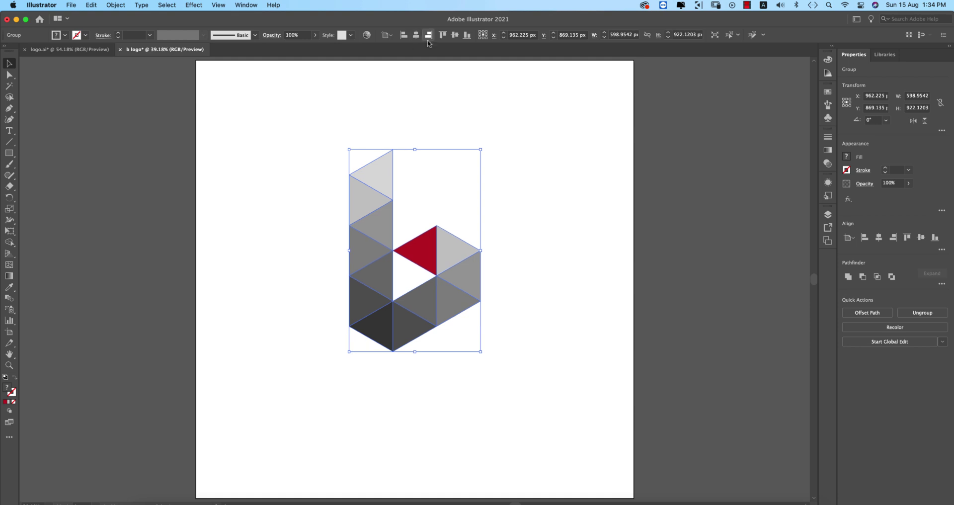
click(454, 35)
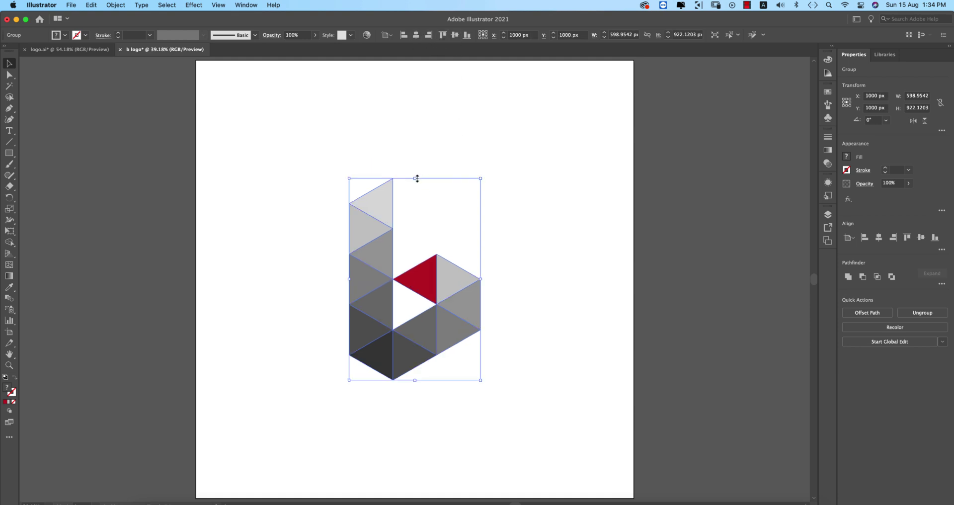
drag(417, 179, 416, 229)
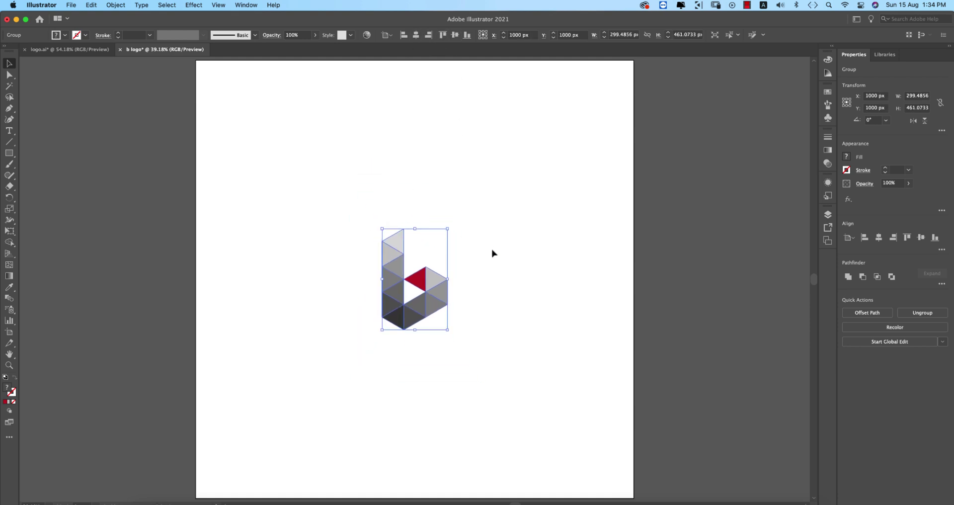
click(492, 254)
Step: Start a 72 pt text line below the logo and type BINGO COM
click(9, 131)
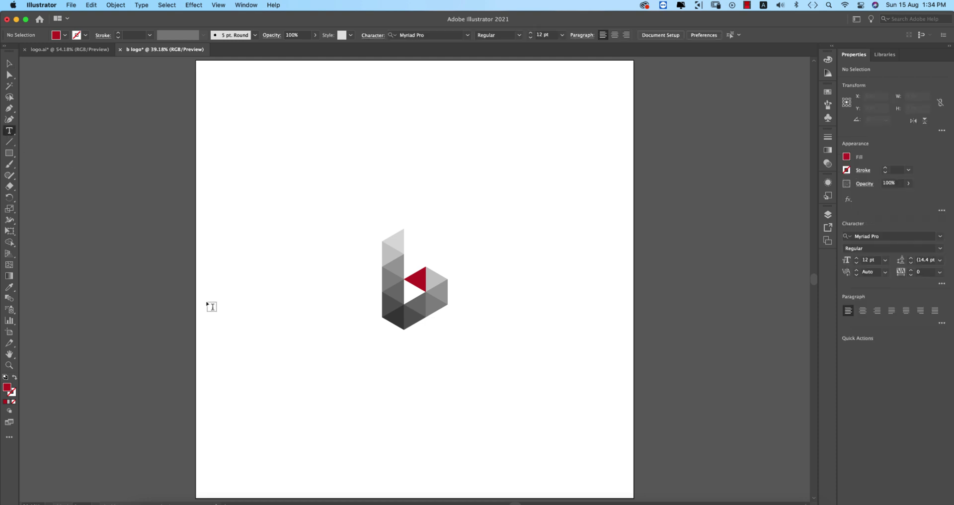
click(332, 366)
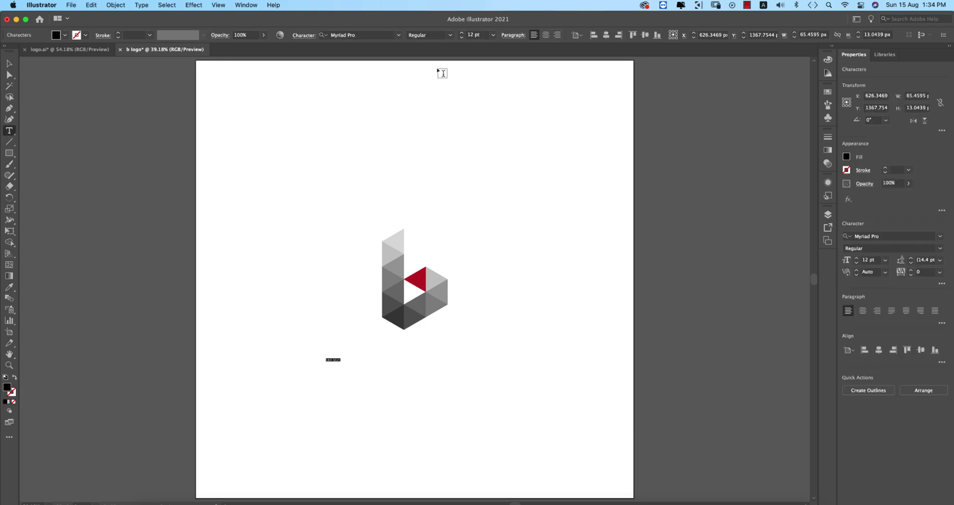
click(494, 36)
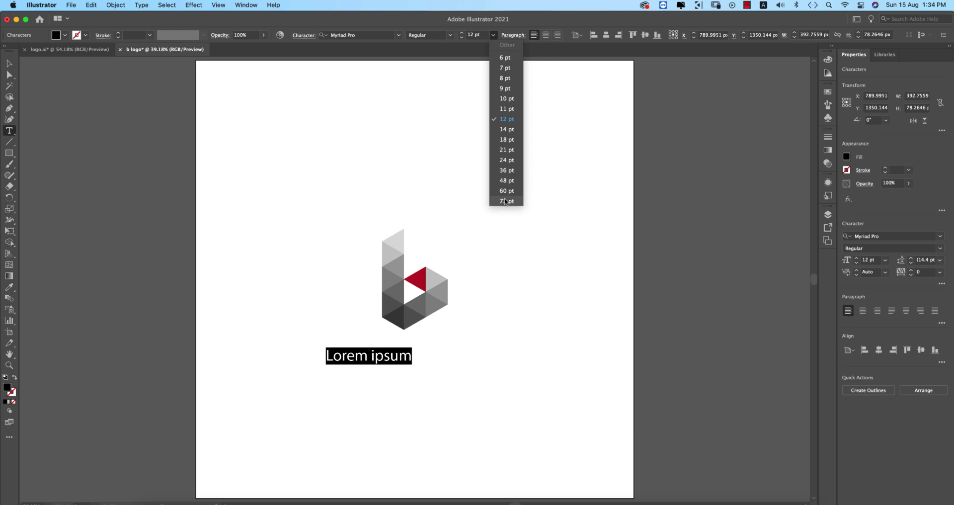
click(506, 207)
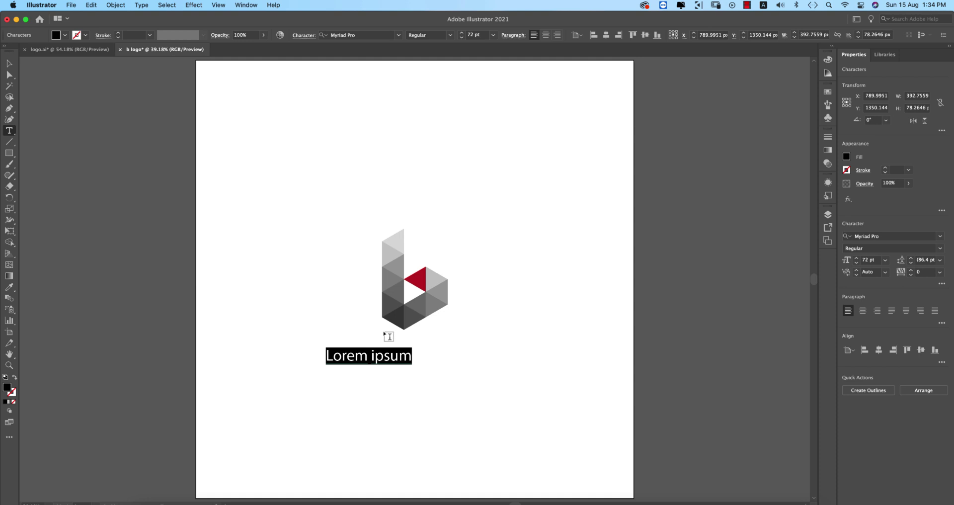
text(BINGOCOM)
key(Left)
key(Left)
key(Left)
Step: Set the BINGO COM text in Avenir Heavy
key(super+a)
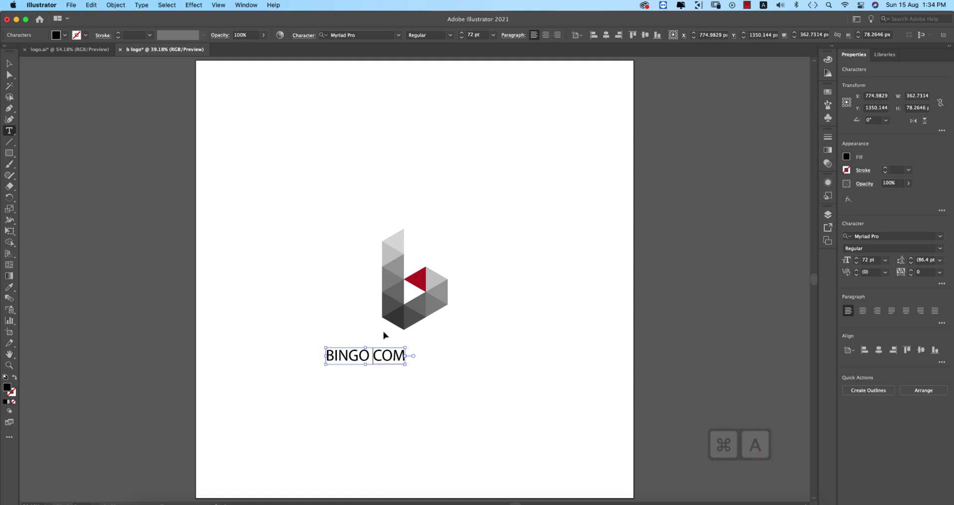
click(399, 36)
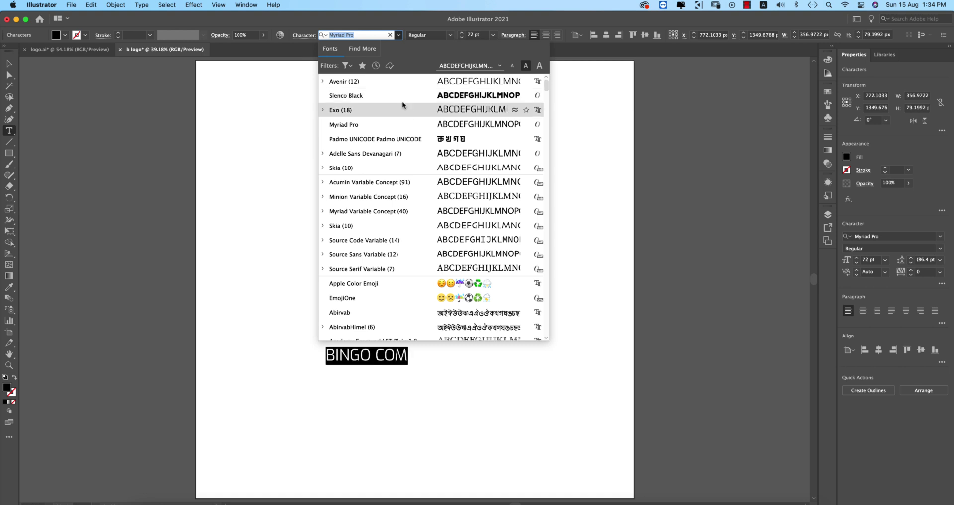
click(408, 80)
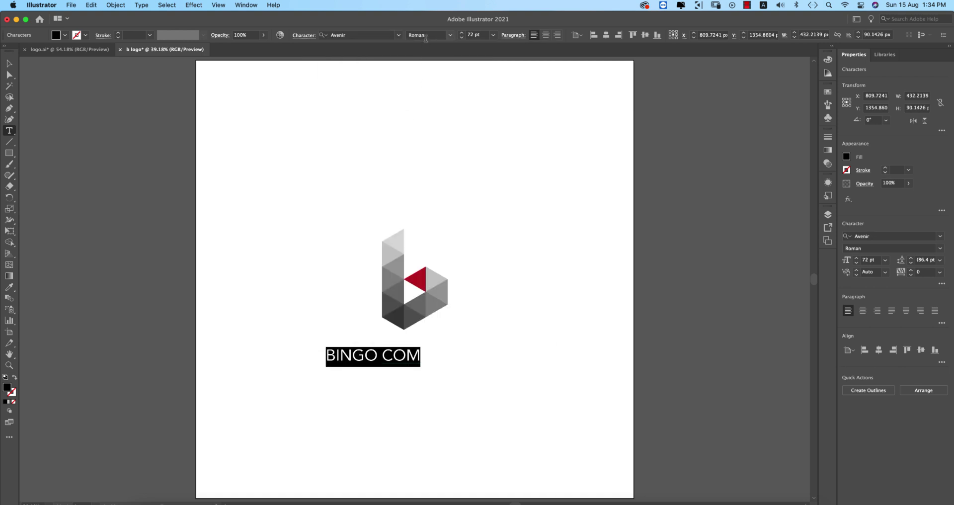
click(450, 35)
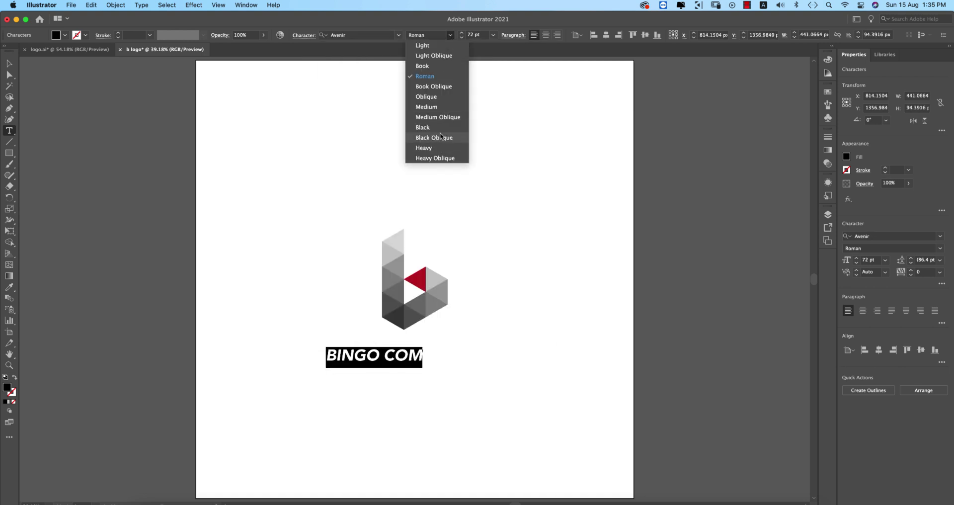
click(441, 148)
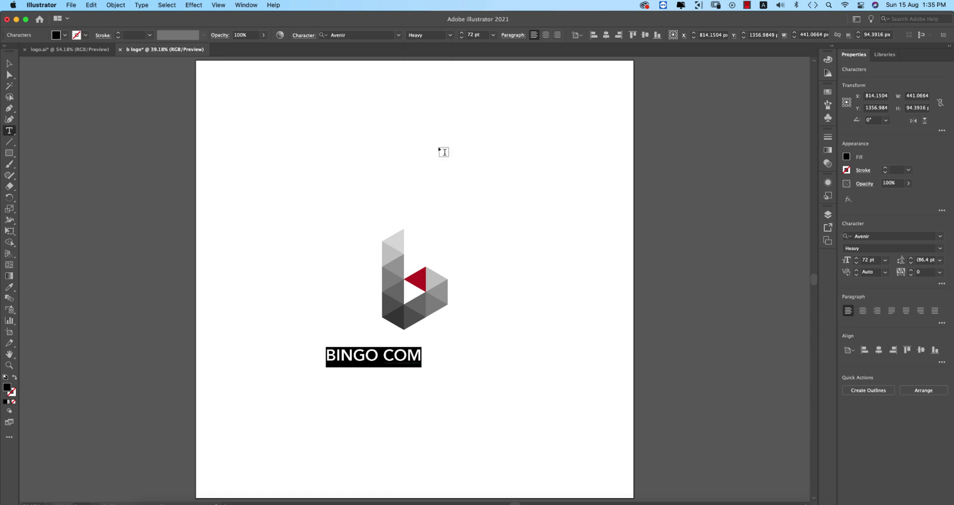
Step: Change the text size to 200 pt, then settle on 100 pt
click(483, 36)
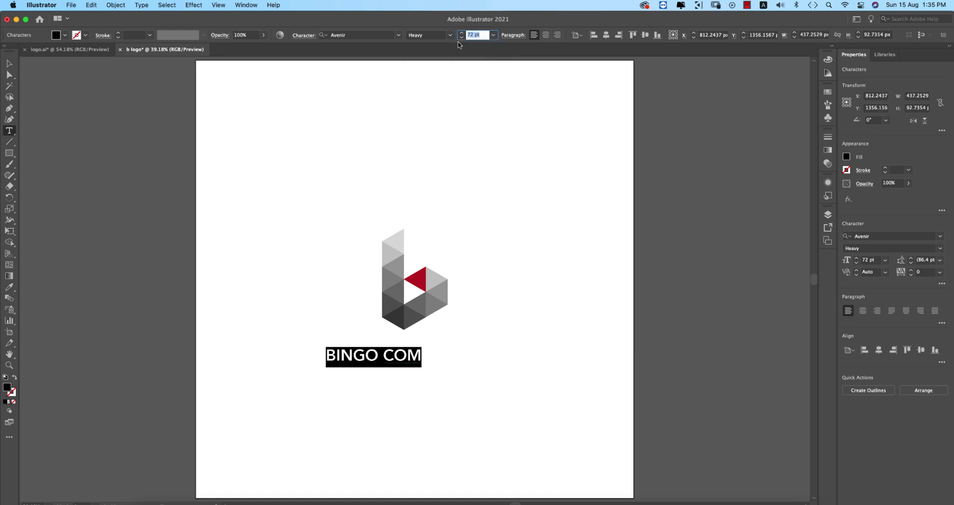
text(200)
key(Return)
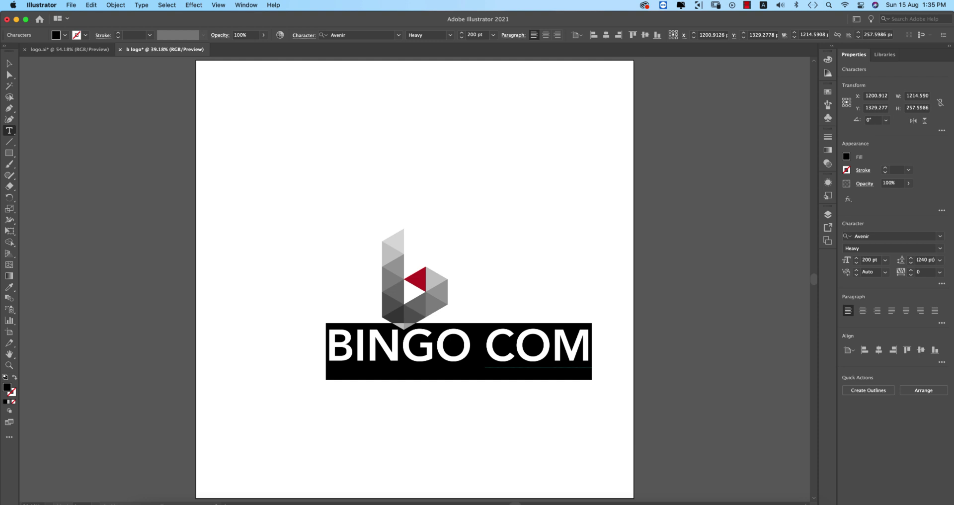
click(474, 35)
text(100)
key(Return)
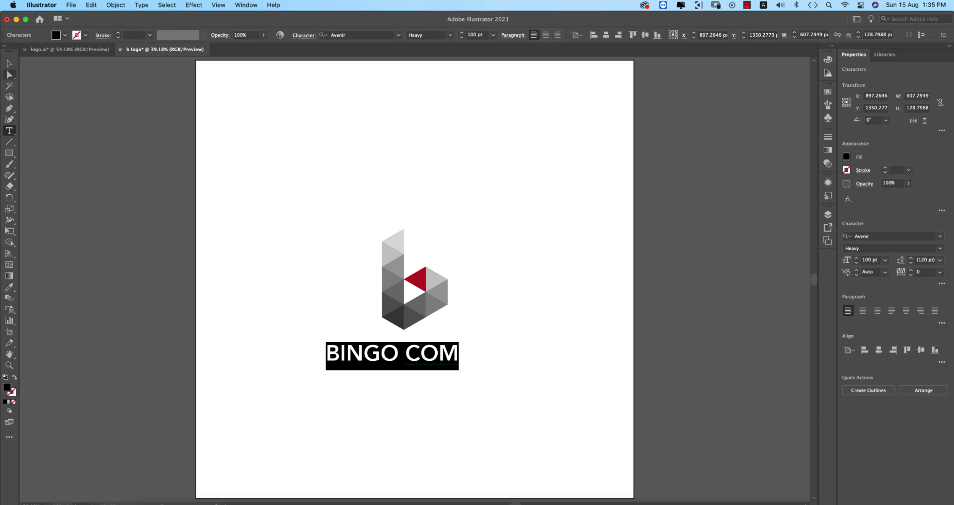
Step: Move BINGO COM just under the logo and convert it to outlines
click(9, 63)
drag(447, 354, 456, 349)
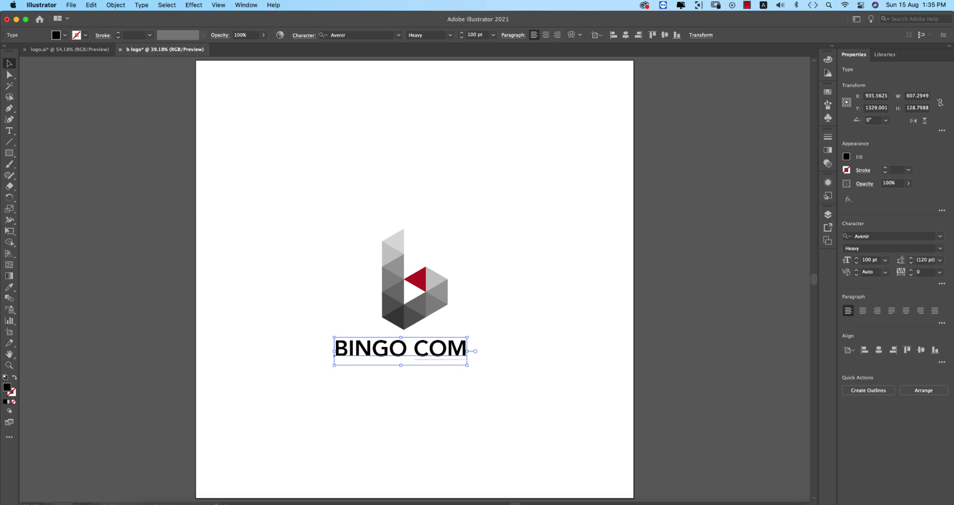
right_click(440, 356)
click(439, 366)
right_click(440, 356)
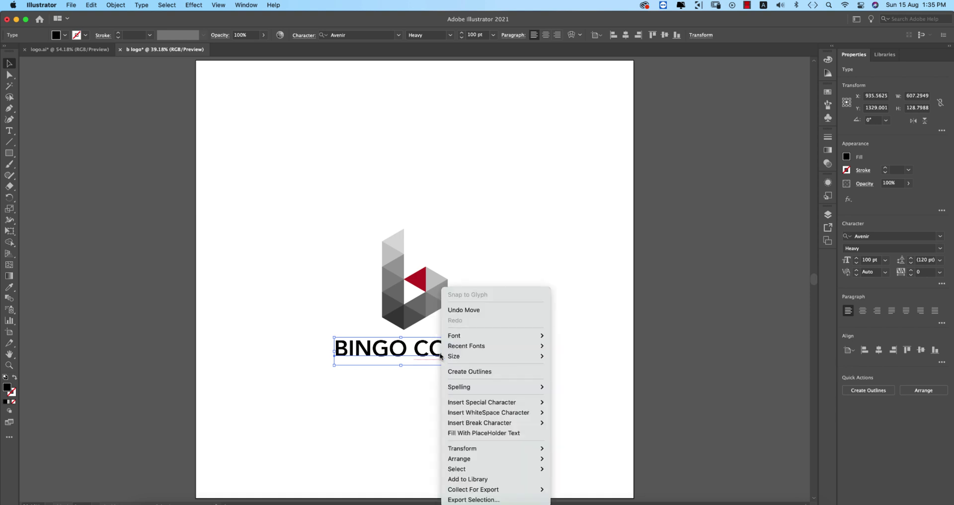
click(459, 371)
Step: Horizontally centre the b logo over the wordmark and zoom in on it
drag(337, 256, 435, 352)
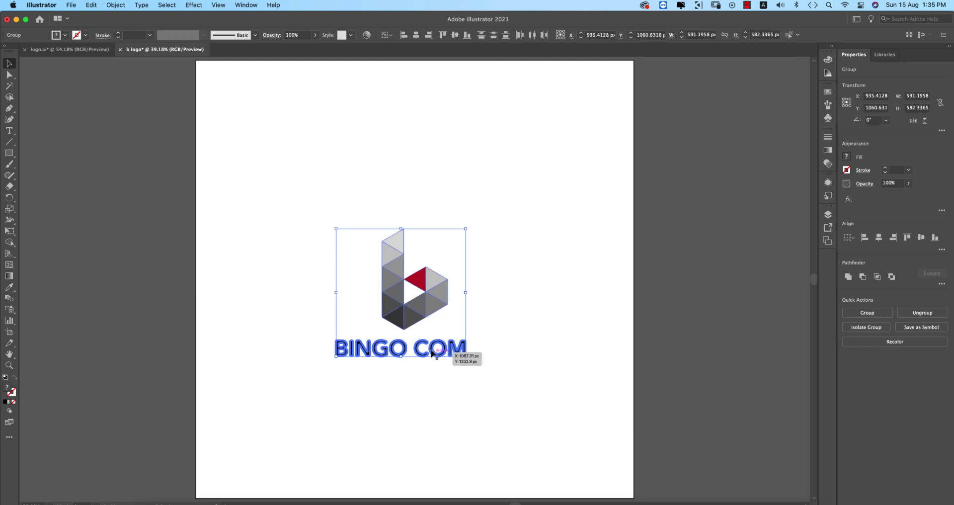
click(417, 35)
click(471, 320)
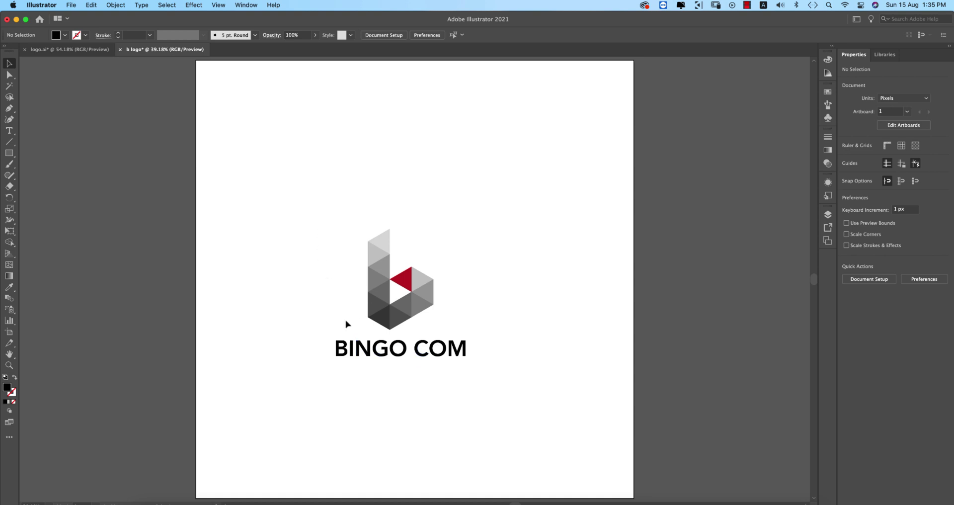
key(super+equal)
key(super+equal)
key(super+equal)
key(super+equal)
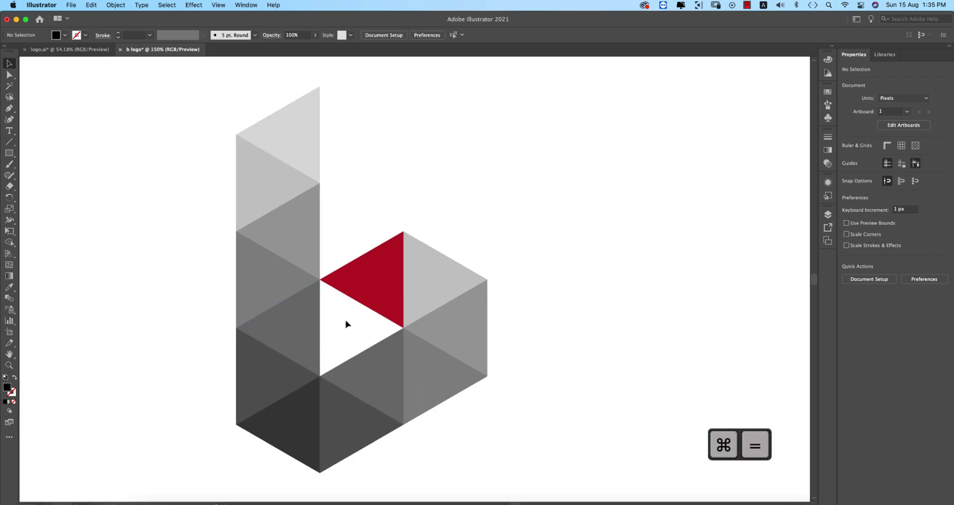
Step: Nudge down the top anchors of the I in BINGO to make it a short dotless stem
scroll(345, 320, down, 10)
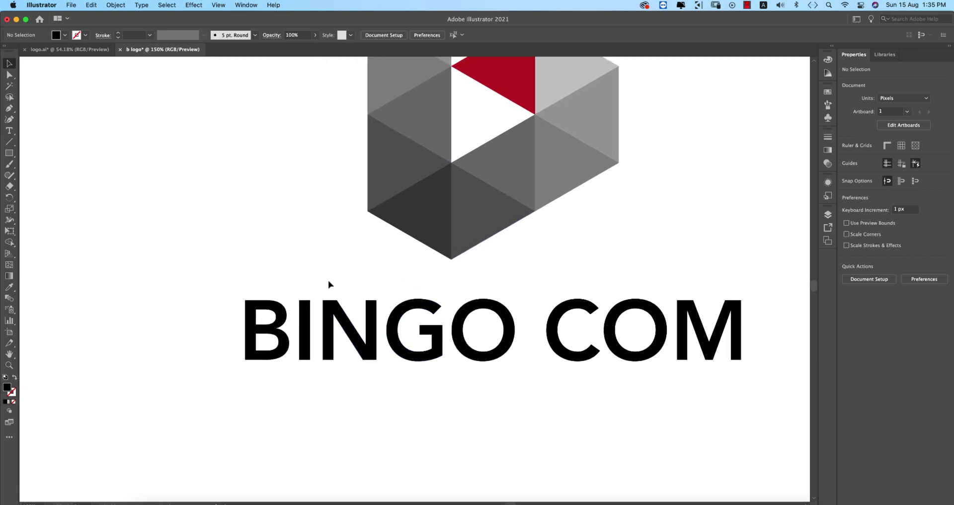
double_click(305, 311)
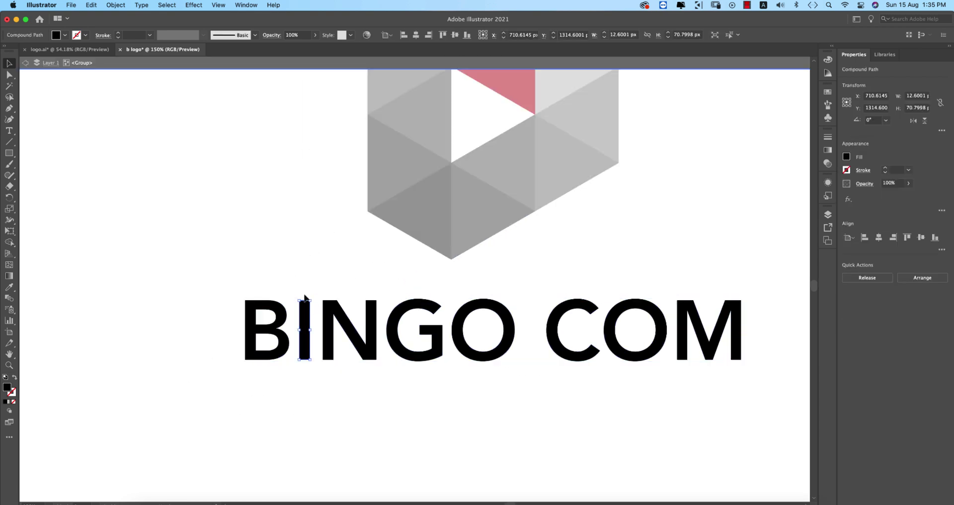
key(a)
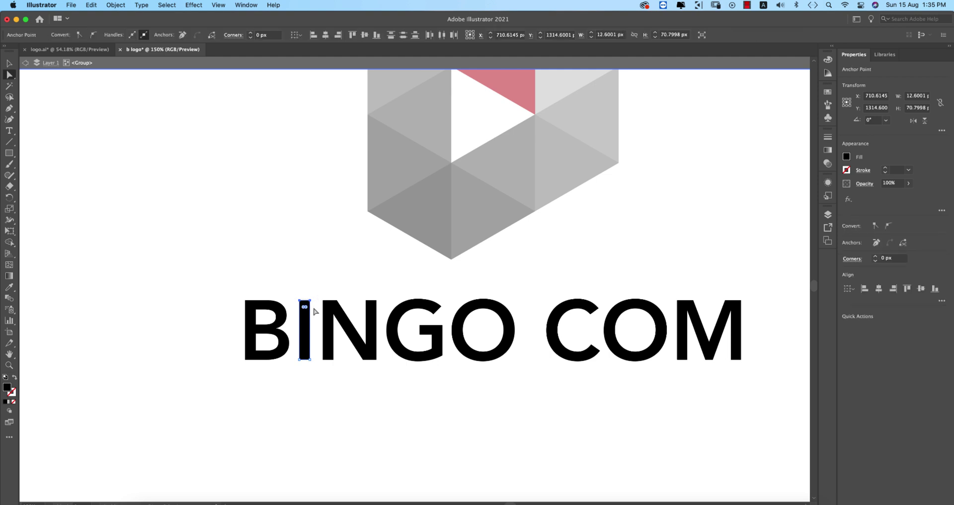
key(Down)
key(Down)
key(Down)
key(Down)
key(Down)
key(Down)
key(Down)
key(Down)
key(Down)
key(Down)
key(Down)
key(Down)
key(Down)
key(Down)
key(Down)
key(Down)
key(Down)
key(Down)
key(Down)
key(Down)
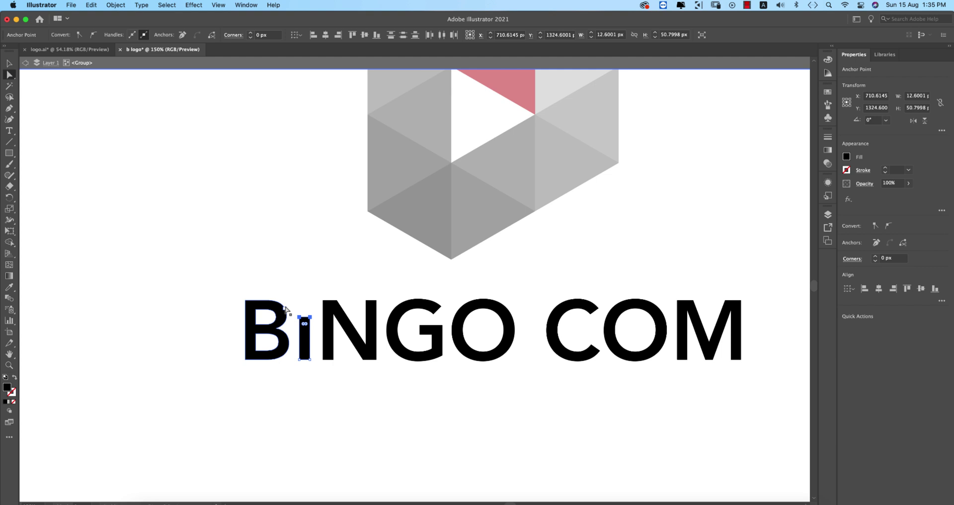
double_click(373, 245)
scroll(428, 201, up, 5)
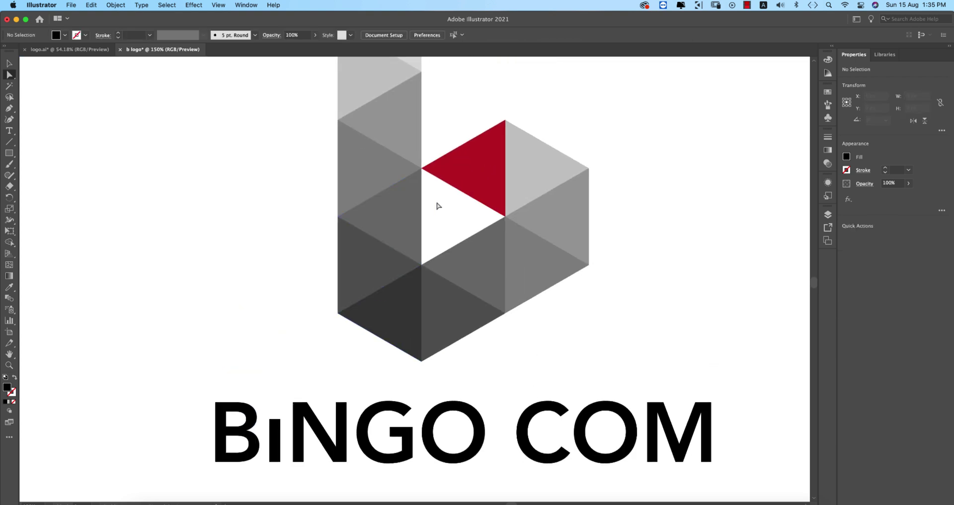
click(453, 181)
Step: Copy the red triangle and paste a copy onto the letter I
key(super+c)
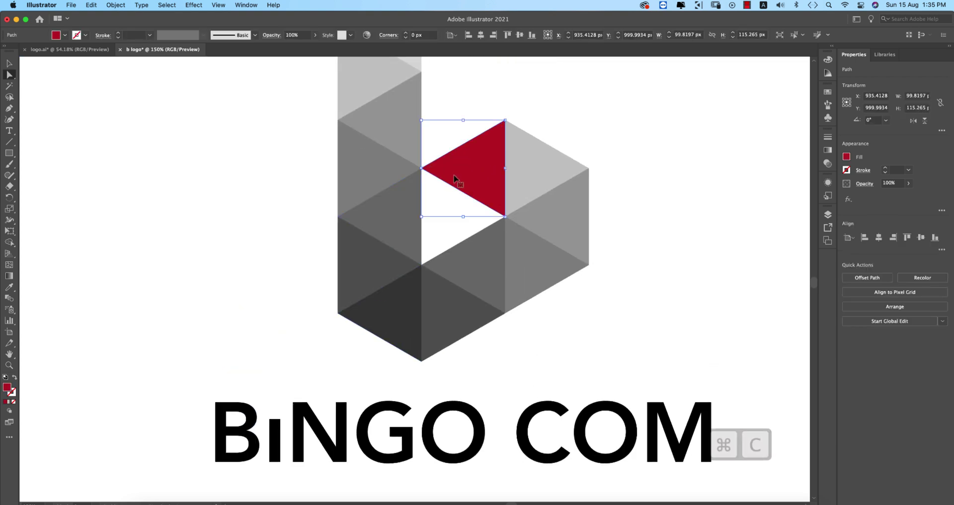
click(287, 333)
drag(288, 333, 368, 213)
click(363, 311)
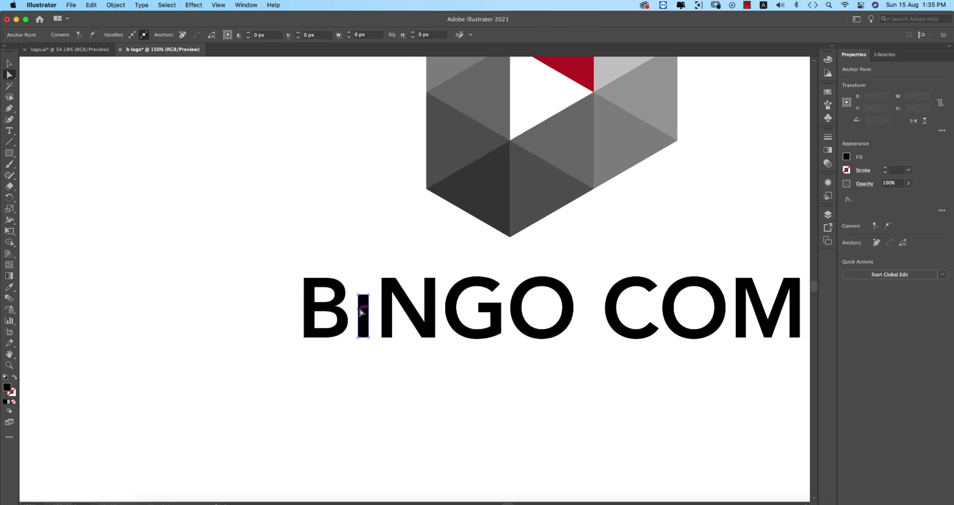
key(super+v)
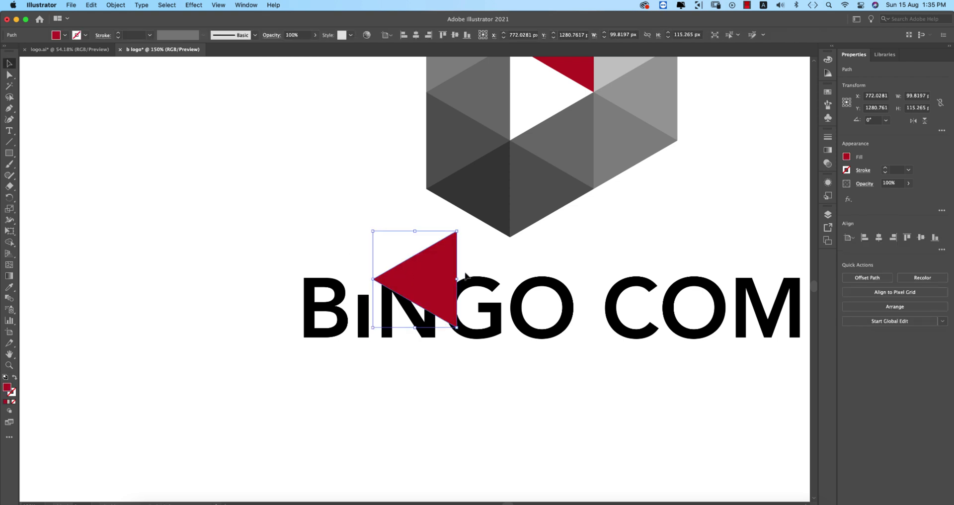
Step: Shrink the pasted red triangle into a small dot above the i, then fit the artboard
key(v)
key(super+shift+a)
click(421, 280)
drag(458, 279, 363, 284)
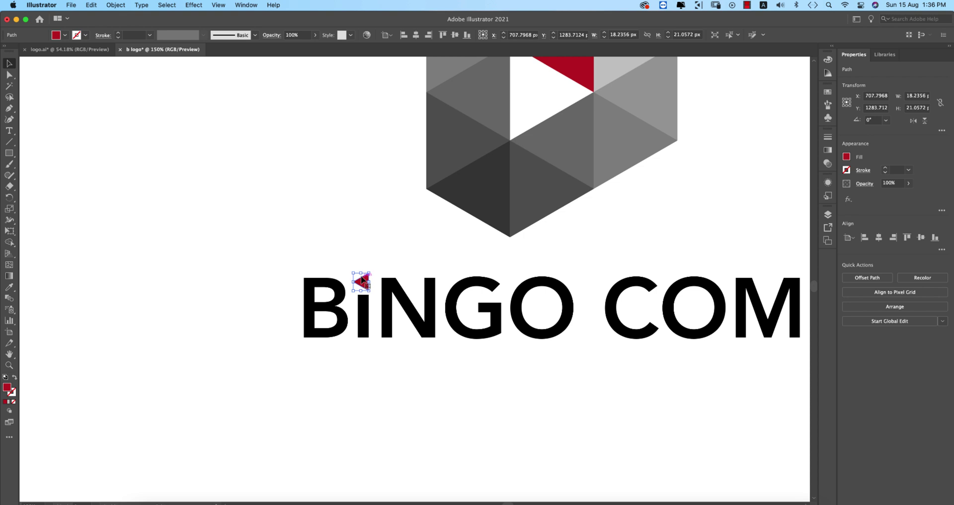
click(370, 252)
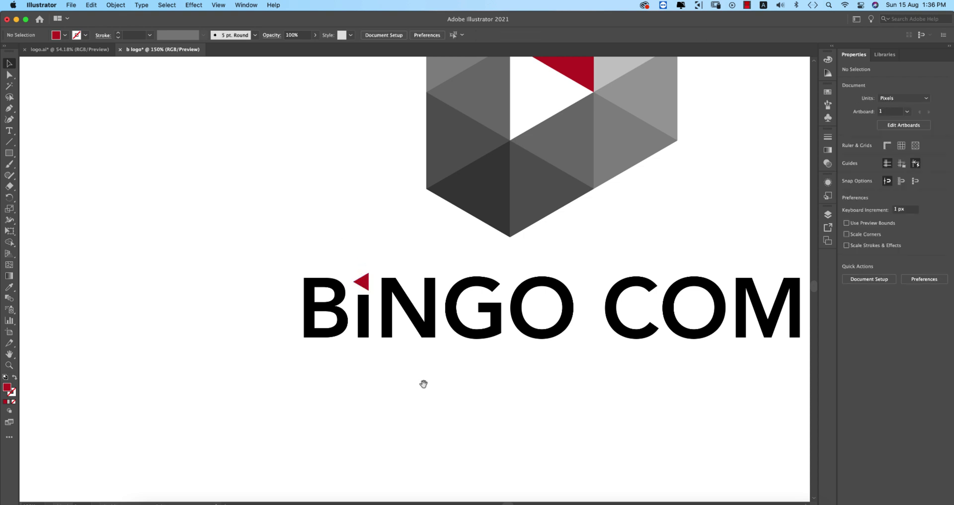
drag(423, 383, 334, 319)
key(super+0)
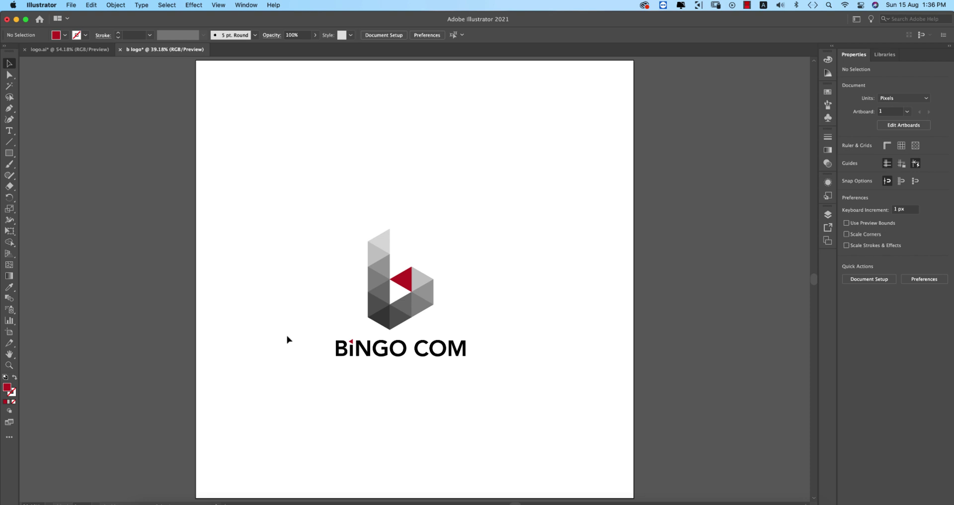
Step: Type 'color of the life' under the wordmark in Avenir Light at 60 pt
key(t)
click(354, 374)
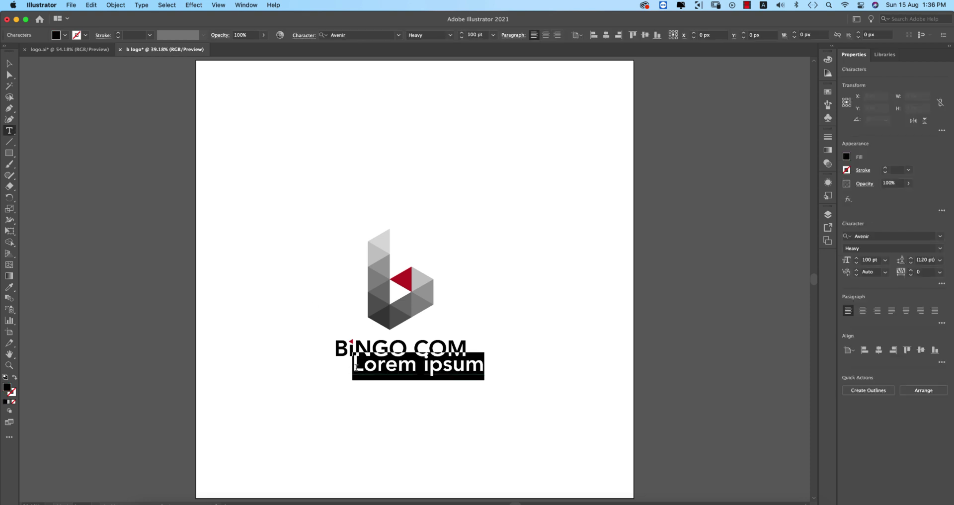
click(494, 36)
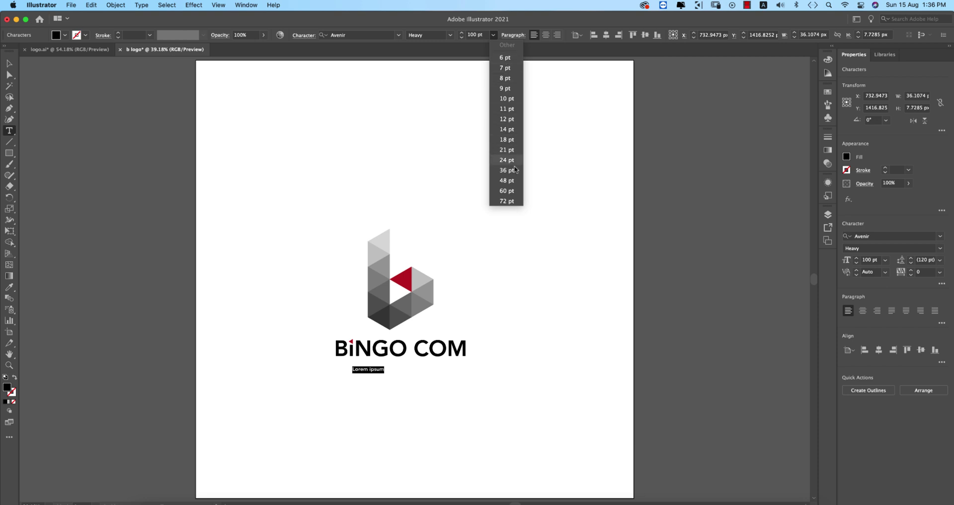
click(513, 191)
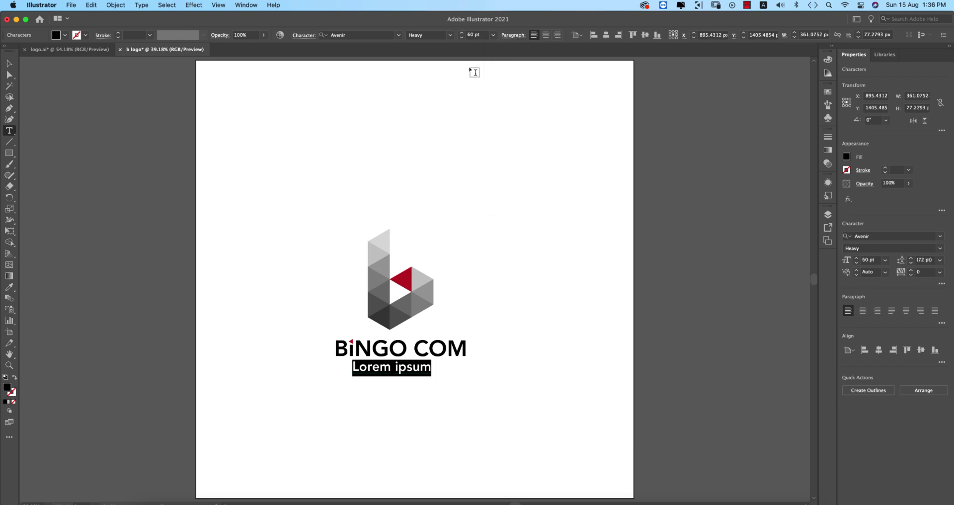
click(452, 38)
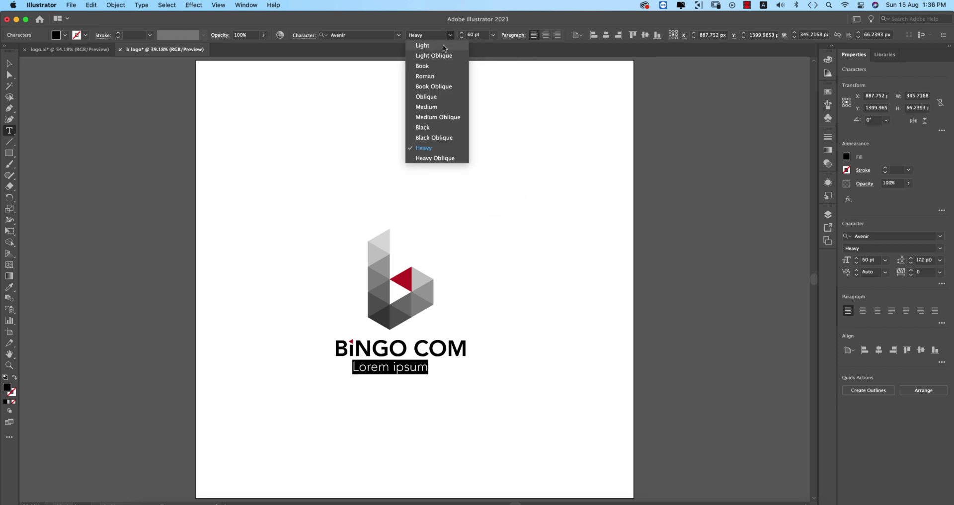
click(440, 43)
text(color o)
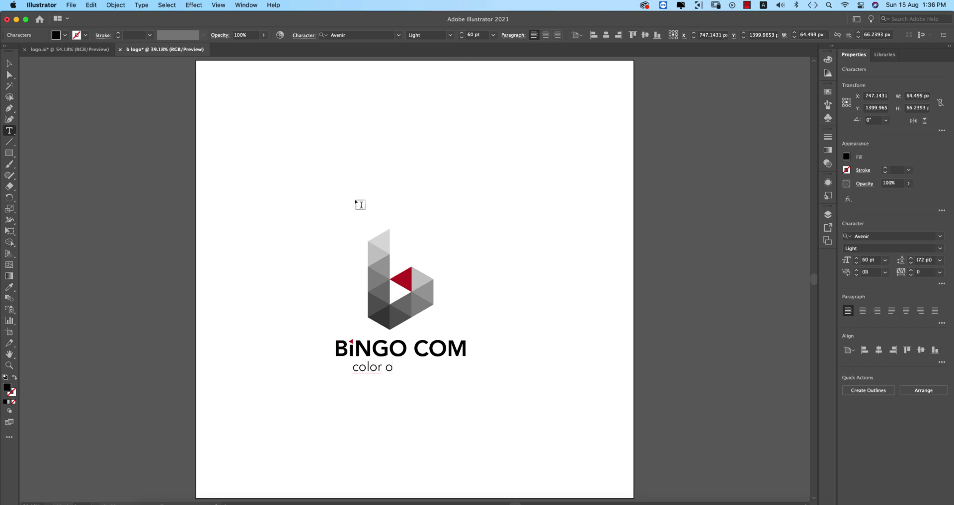
text(f the)
text(lig)
text(e)
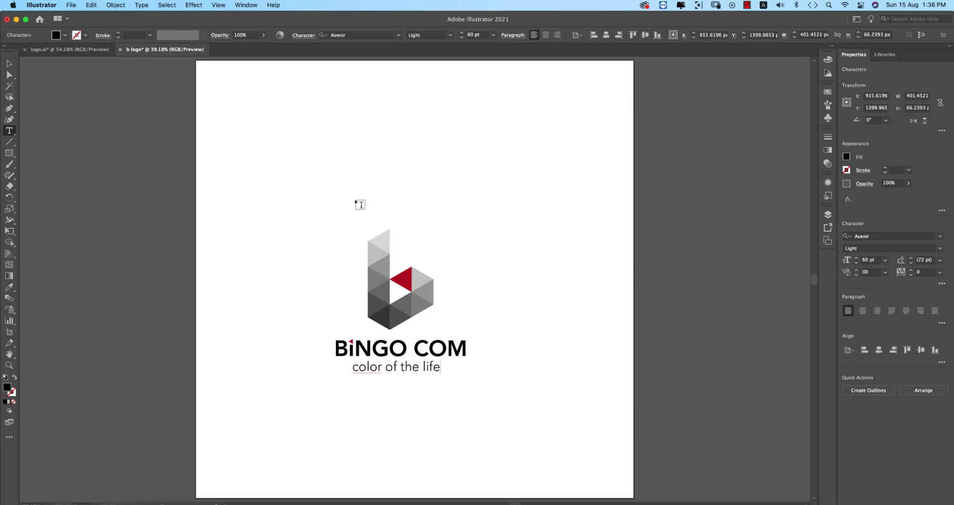
key(super+a)
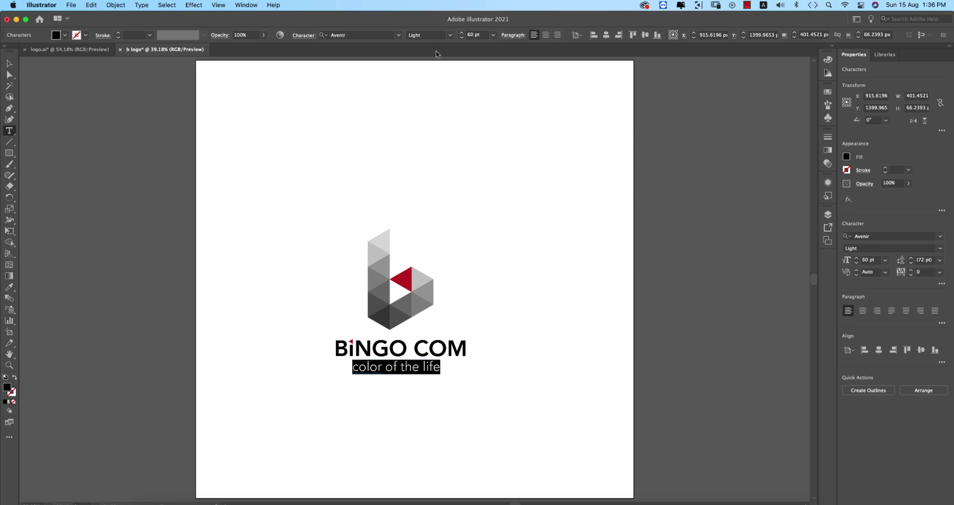
Step: Set the tagline to All Caps, 48 pt and tracking 50 in the Character settings
click(300, 36)
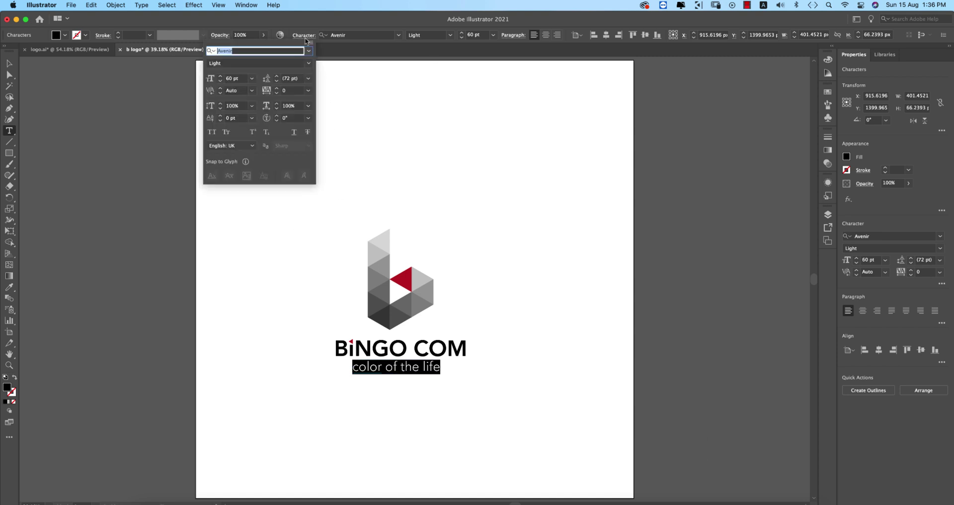
click(212, 131)
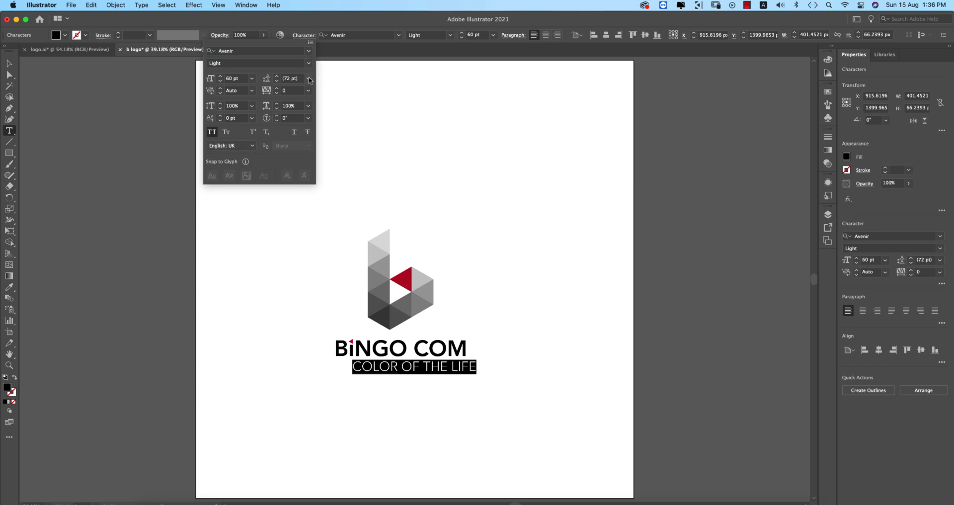
click(252, 78)
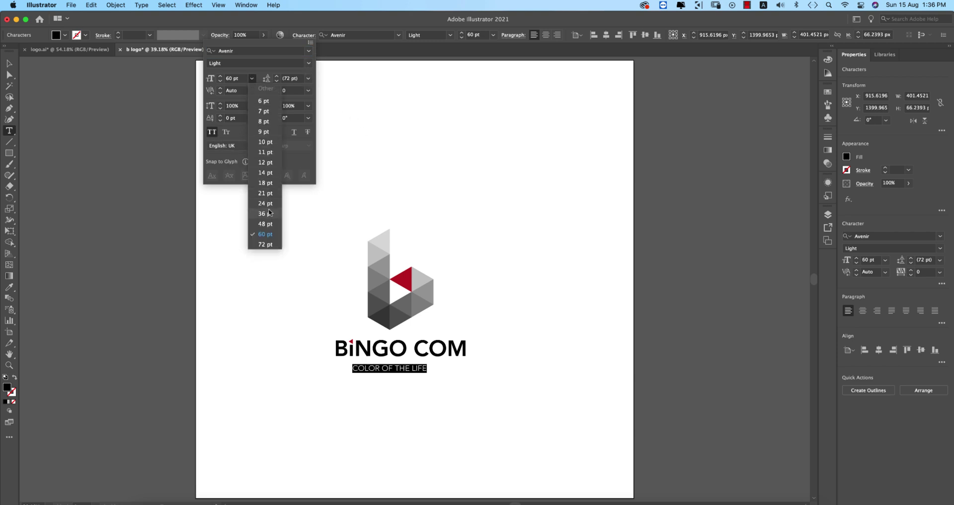
click(268, 222)
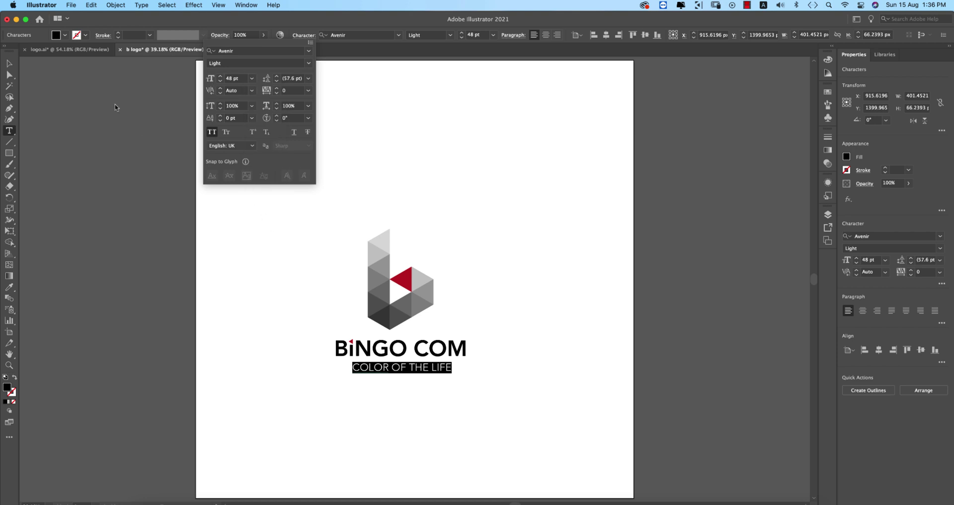
click(308, 90)
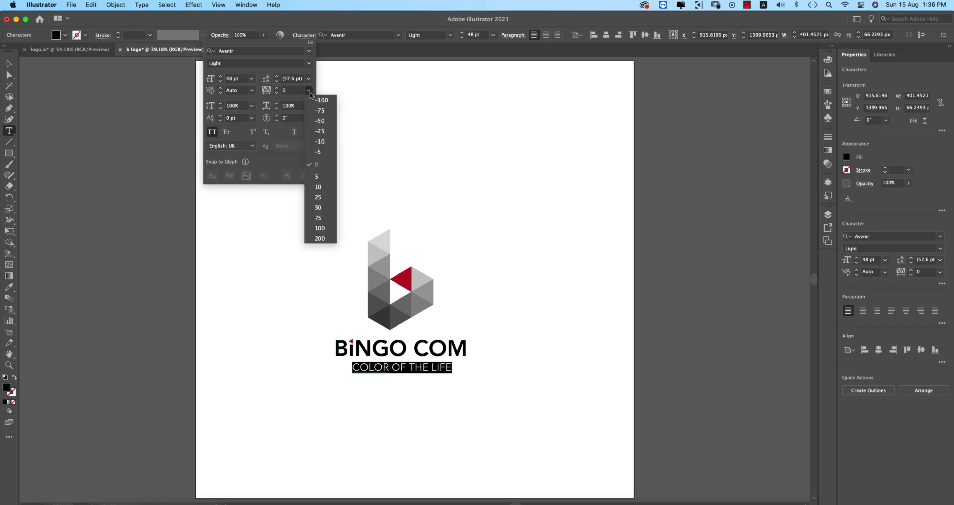
click(325, 211)
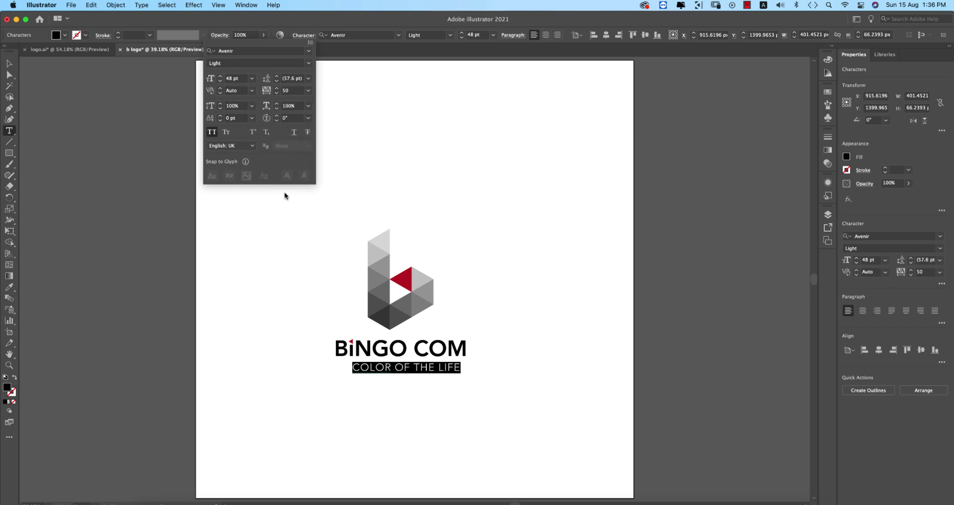
click(11, 64)
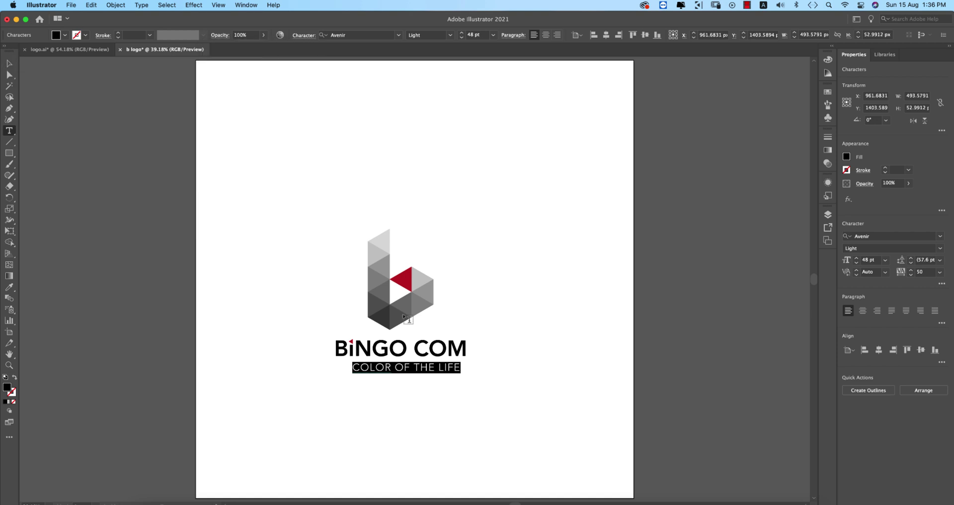
Step: Horizontally centre the b logo, wordmark and tagline on one another
click(9, 65)
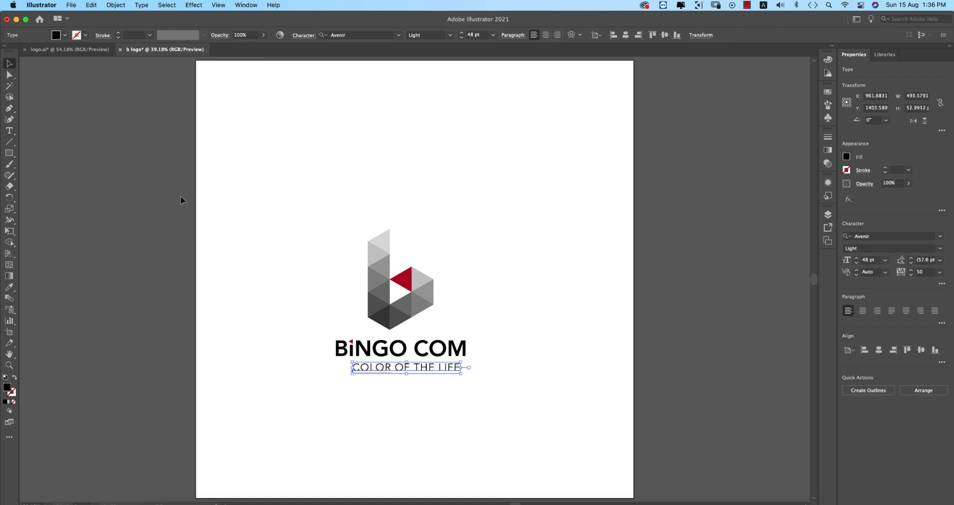
drag(329, 285, 447, 390)
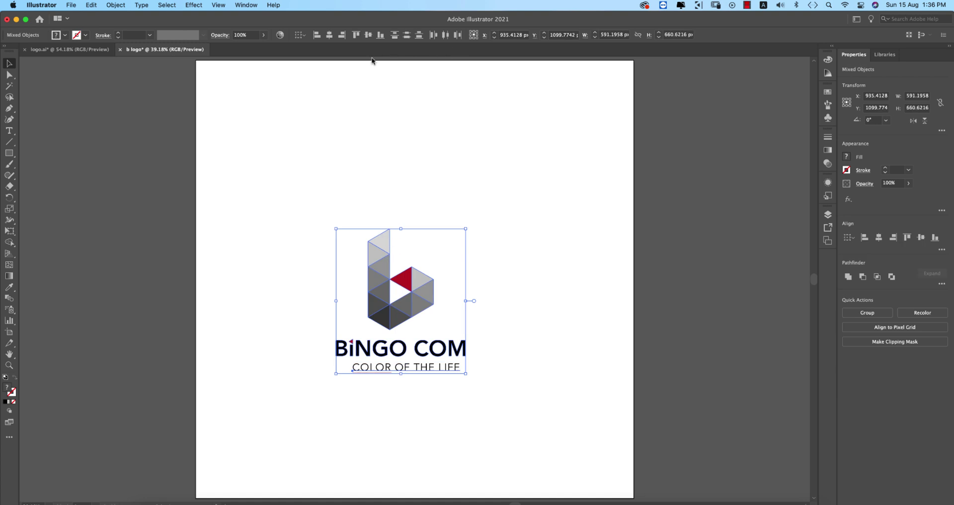
click(329, 35)
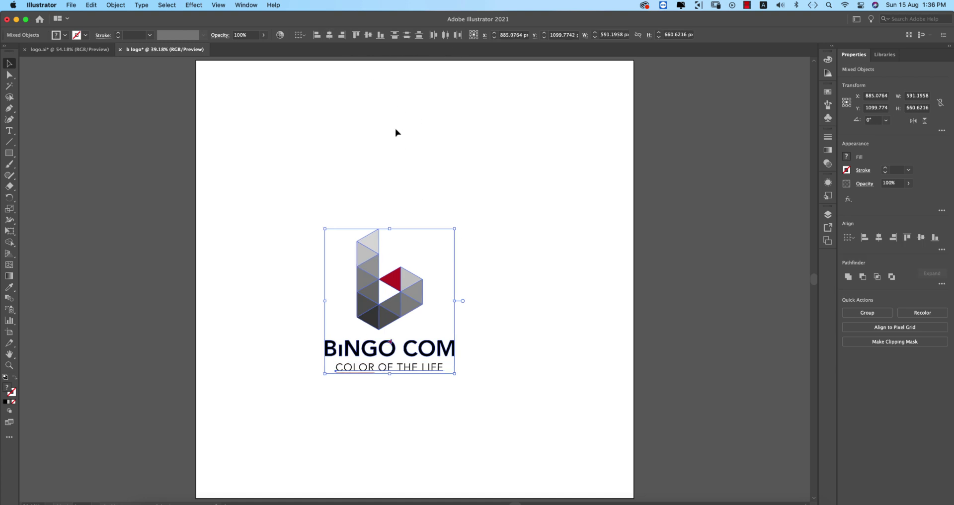
click(485, 323)
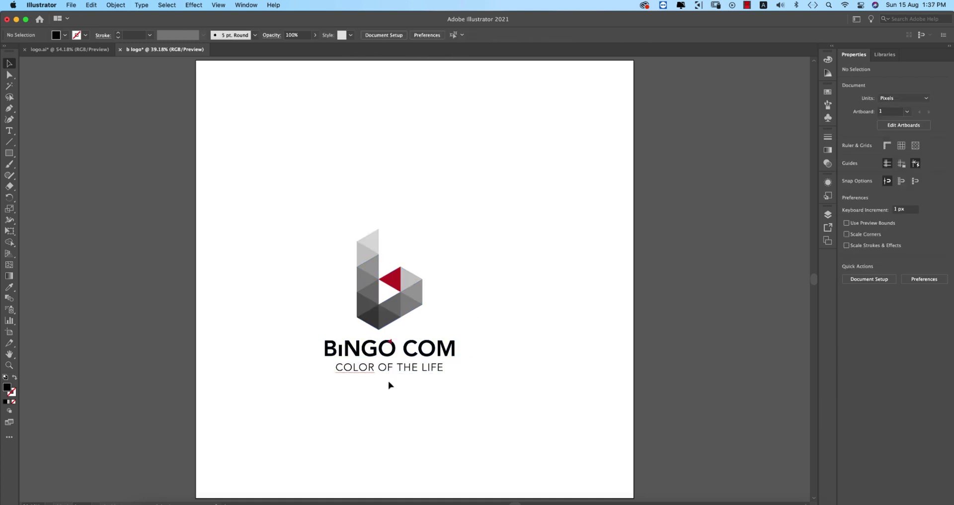
Step: Convert the tagline to outlines in Outline view, then return to Preview and select the logo
right_click(396, 368)
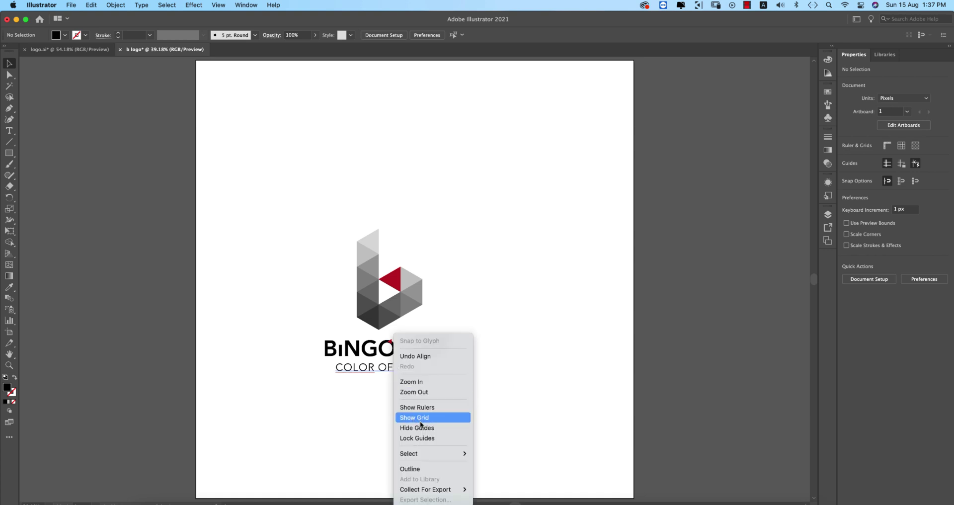
mouse_move(426, 457)
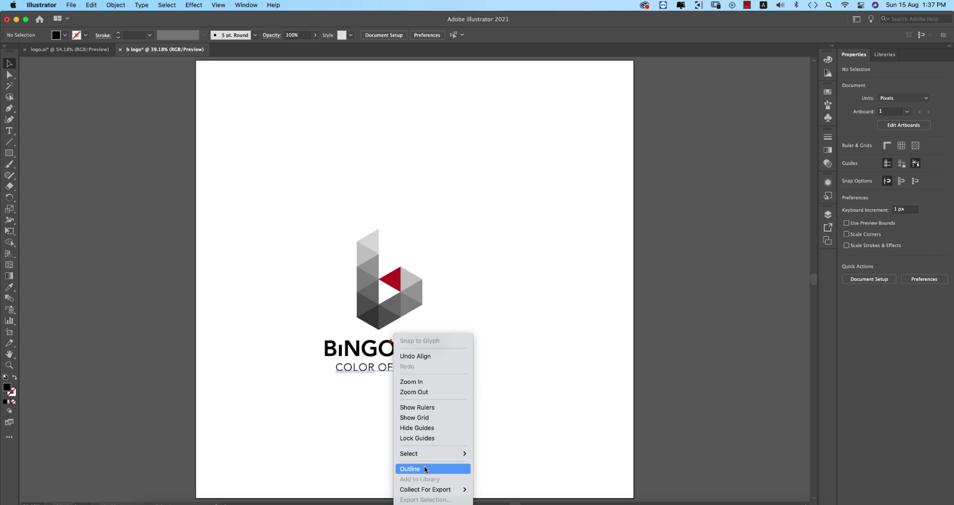
click(424, 467)
click(404, 370)
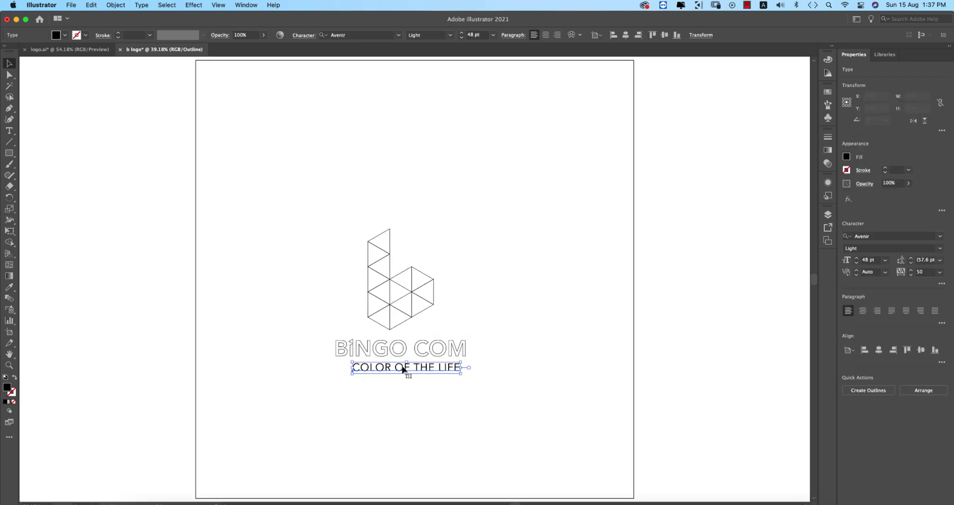
right_click(399, 376)
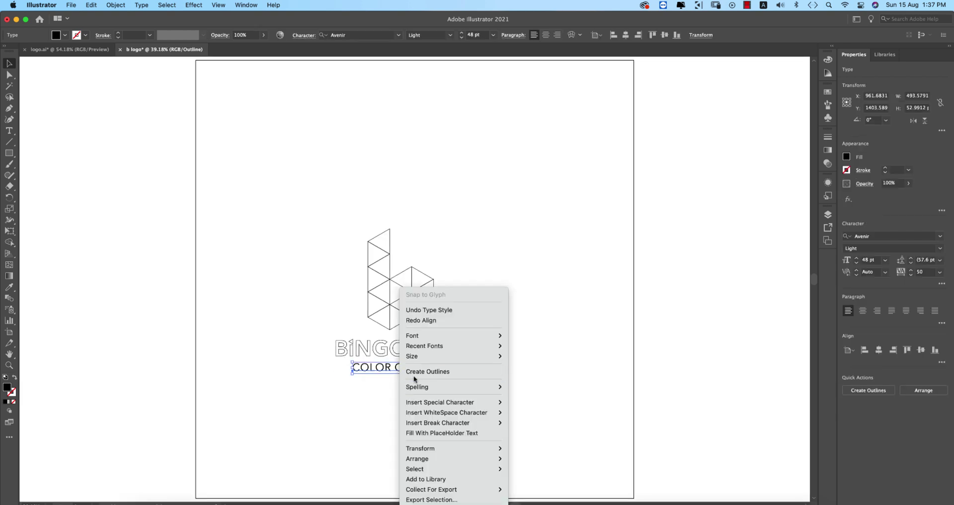
click(415, 372)
click(406, 392)
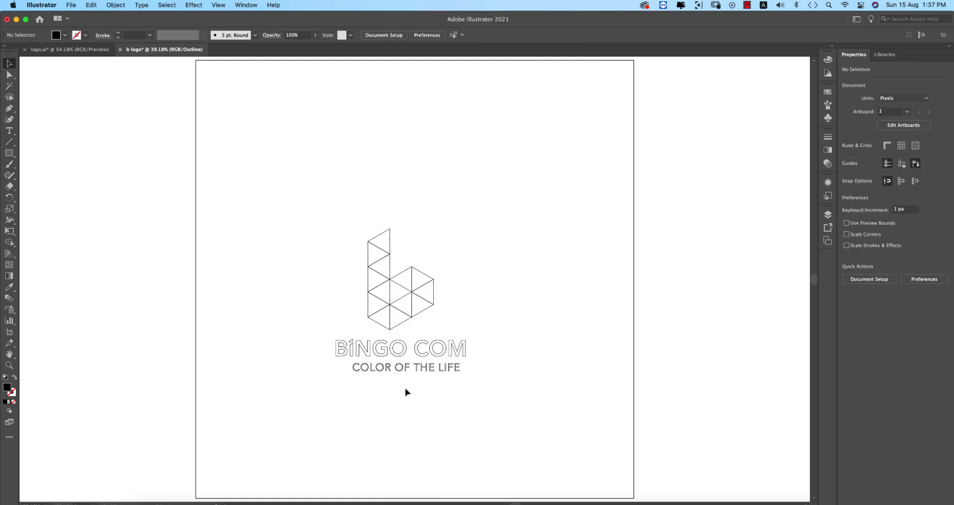
key(cmd+y)
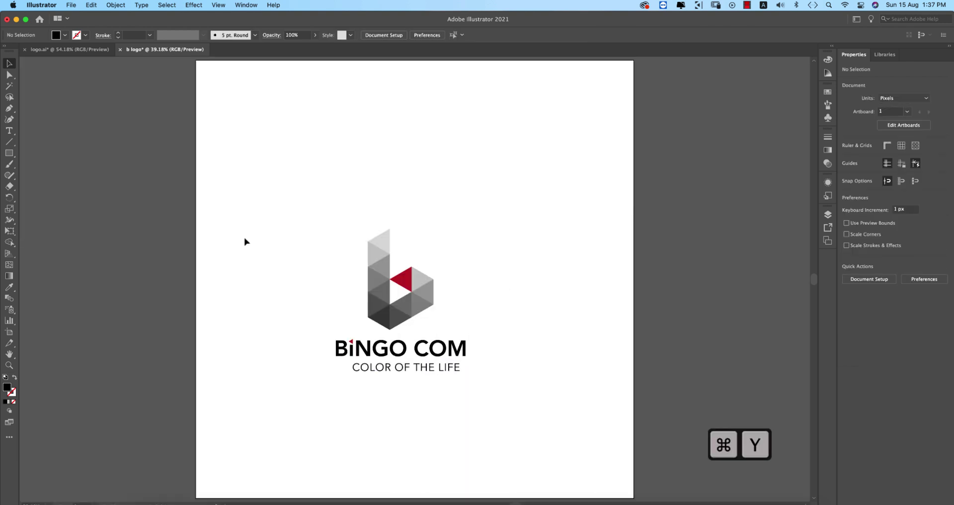
drag(245, 240, 452, 399)
Step: Move the logo left off the artboard and group all its pieces
scroll(358, 214, left, 5)
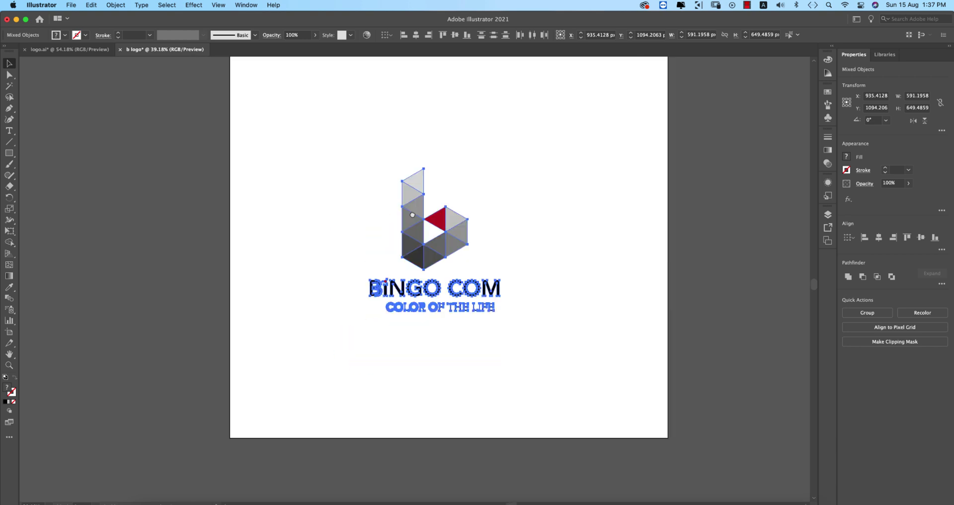
drag(463, 225, 109, 213)
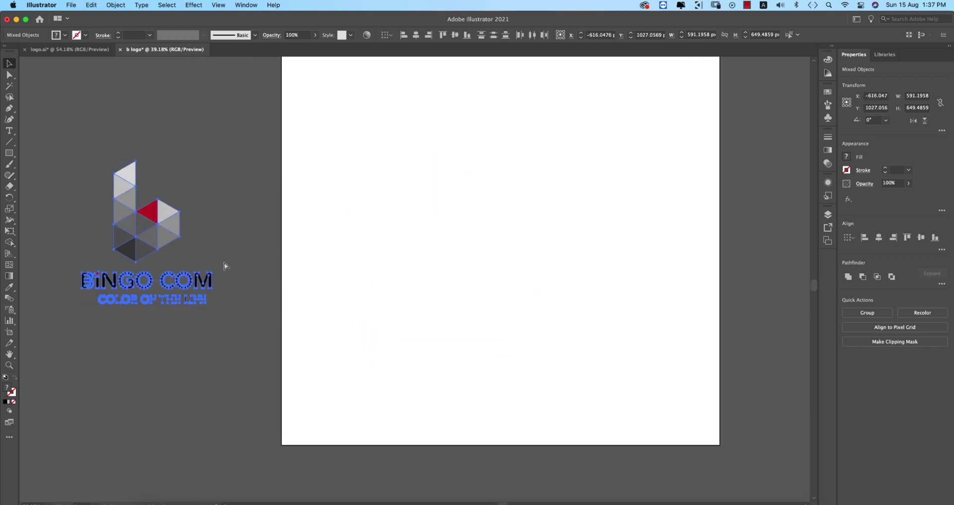
key(cmd+g)
click(353, 335)
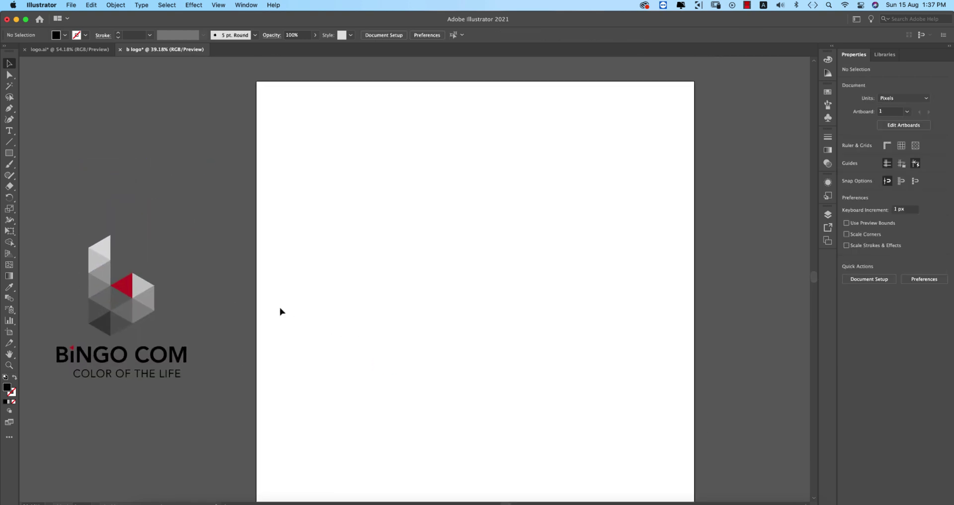
key(cmd+0)
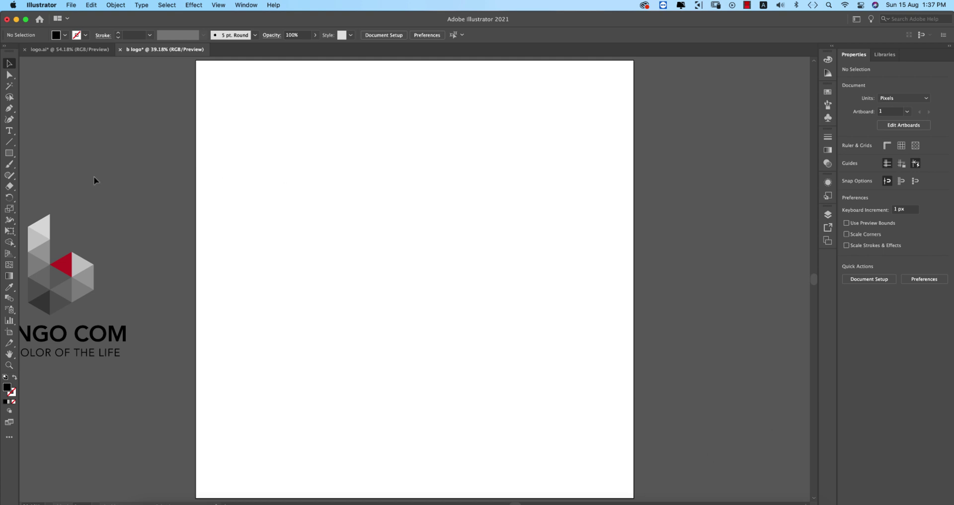
Step: Draw a 2000 × 2000 px square centred on the artboard
click(10, 154)
click(386, 248)
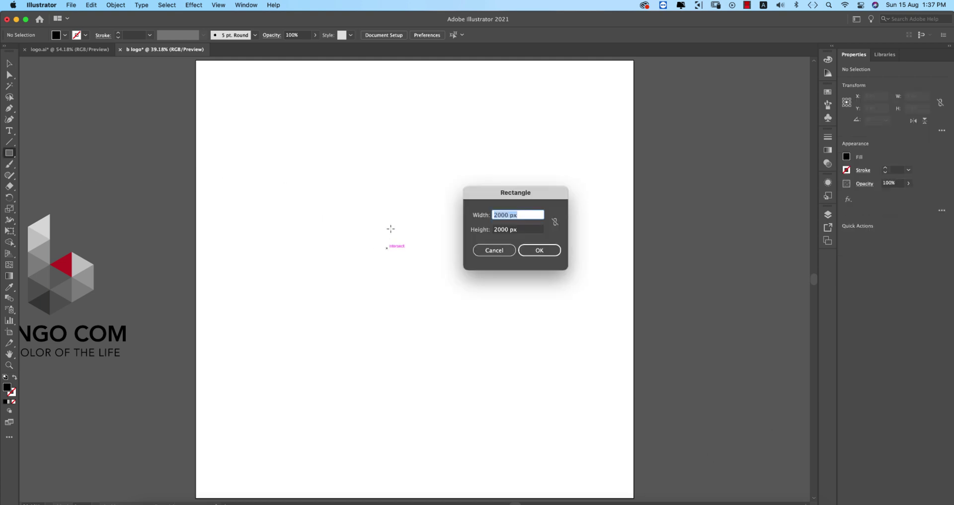
click(522, 252)
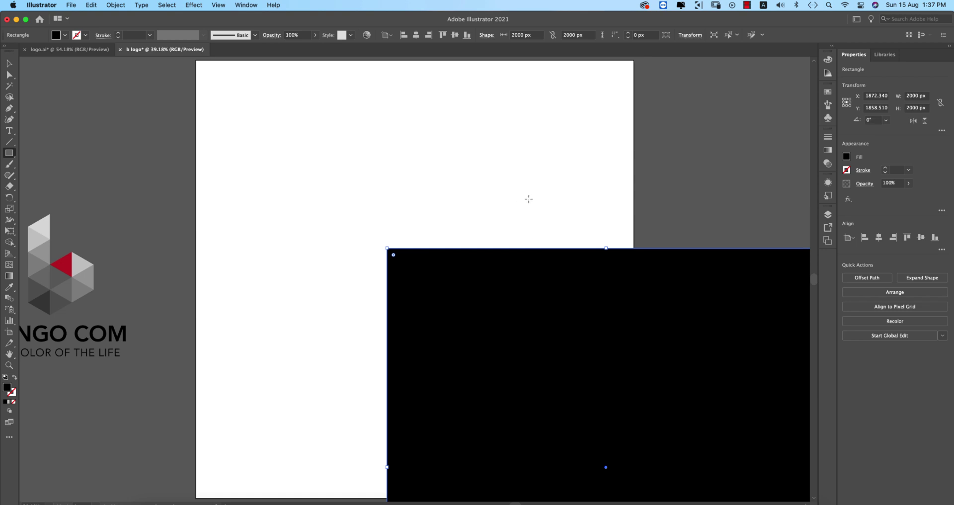
click(455, 35)
click(417, 35)
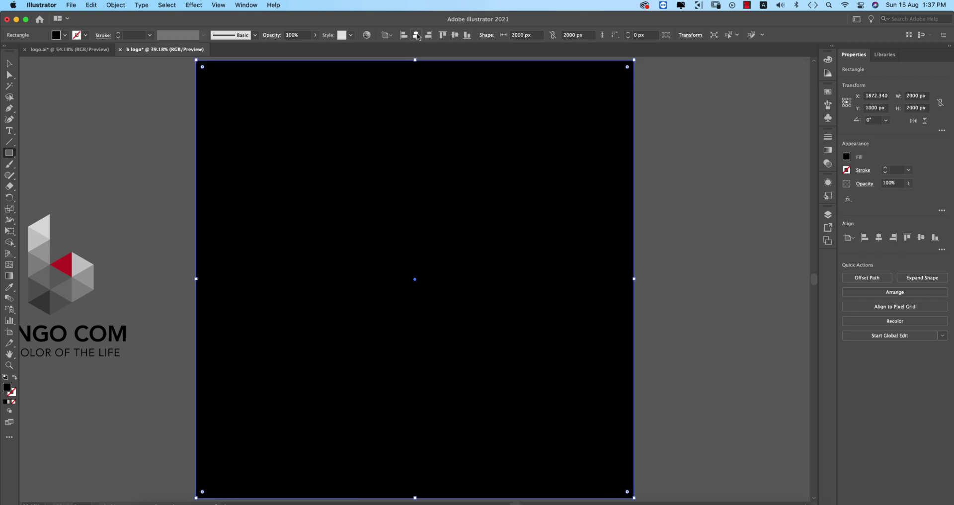
Step: Fill the square with very dark navy #08071E
click(846, 157)
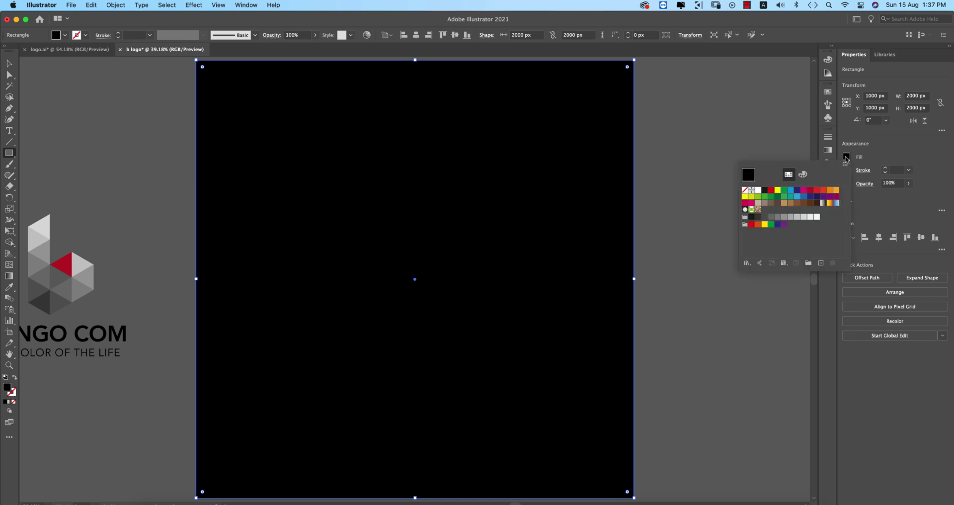
click(817, 196)
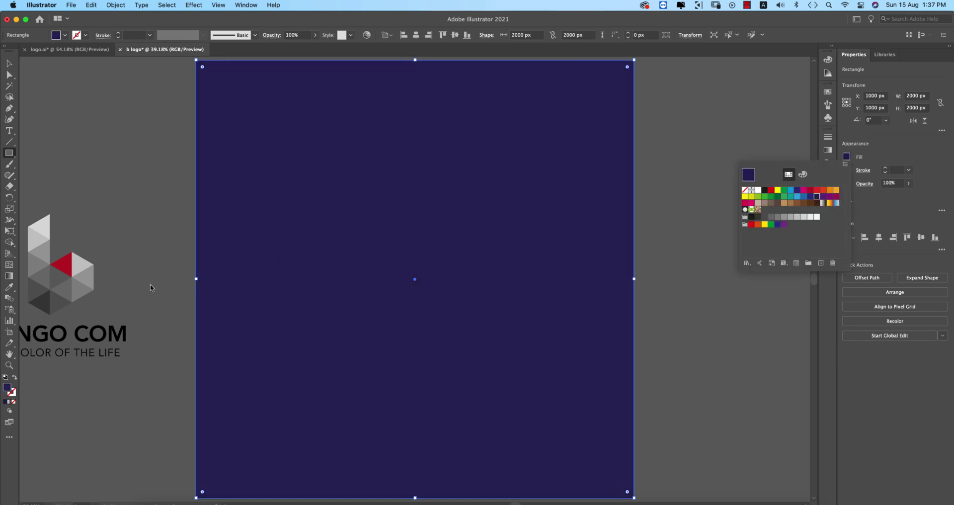
click(11, 389)
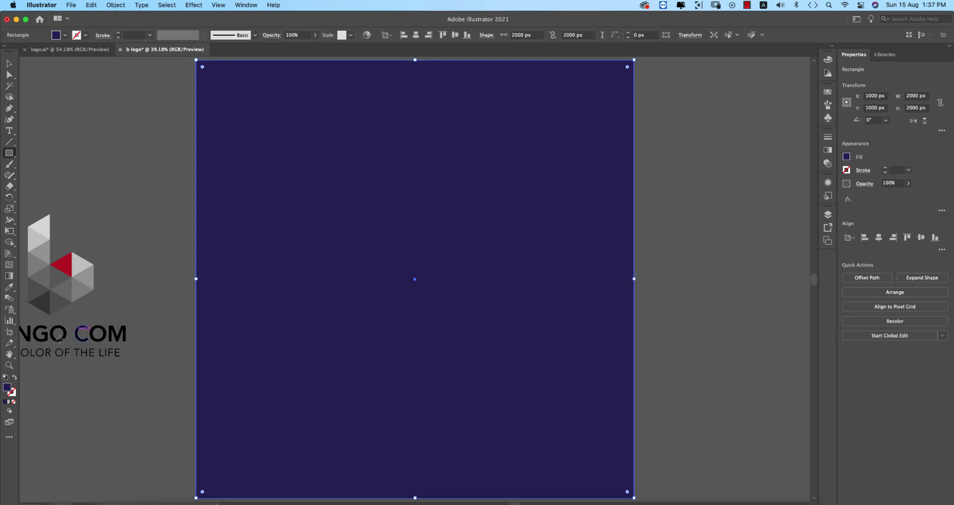
double_click(7, 387)
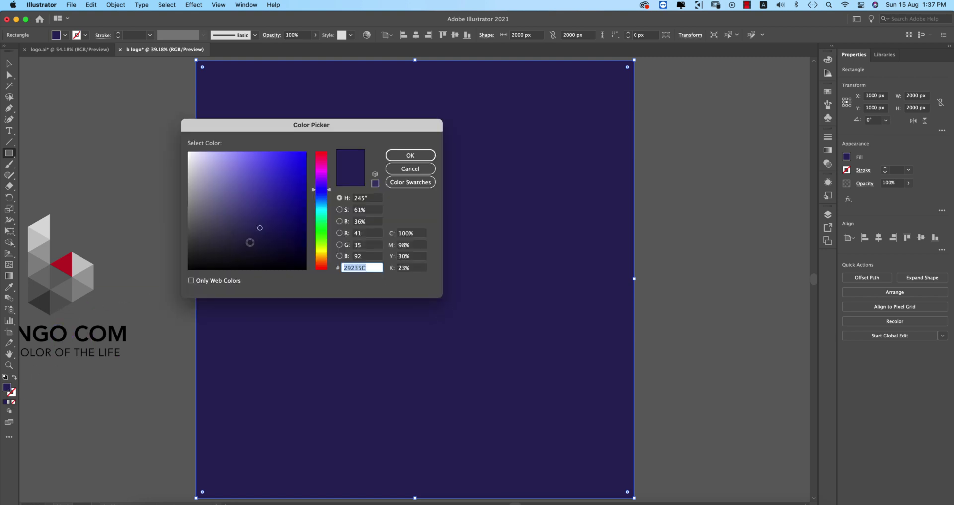
click(278, 257)
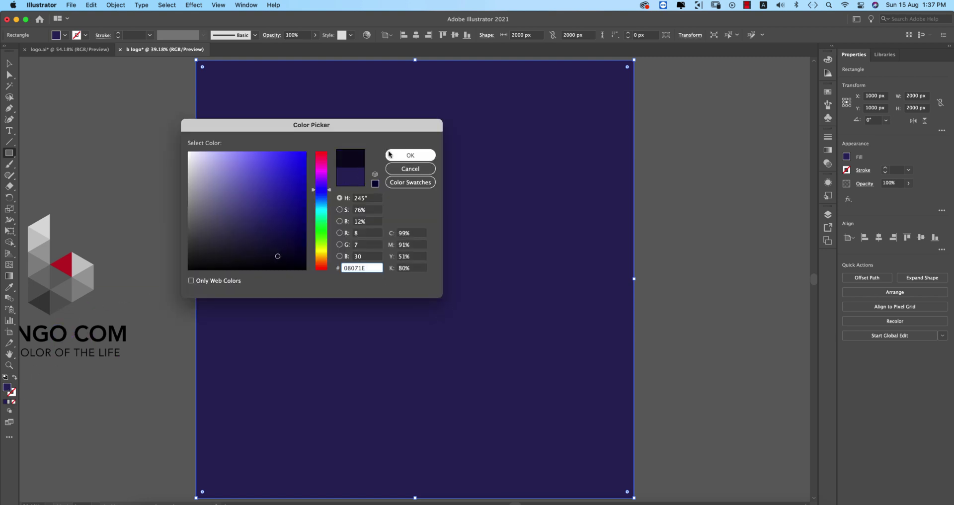
click(411, 155)
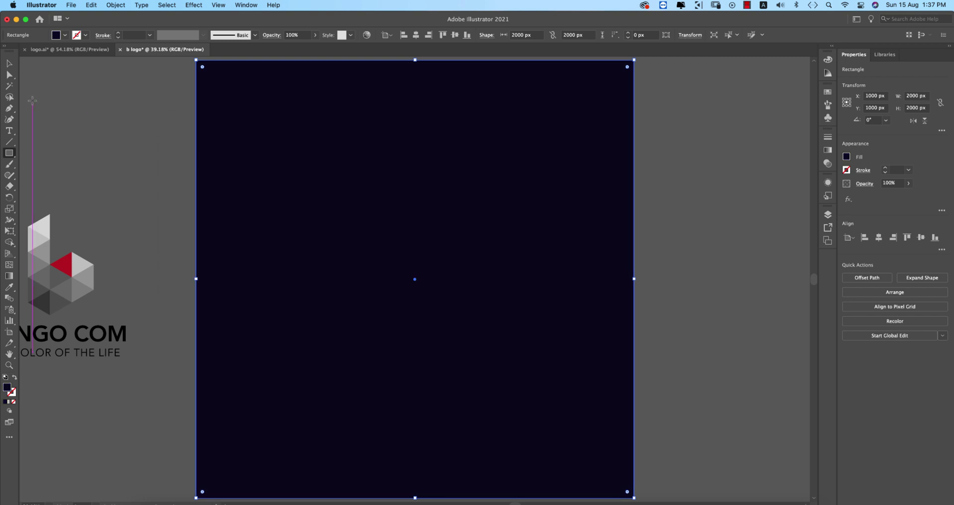
click(9, 63)
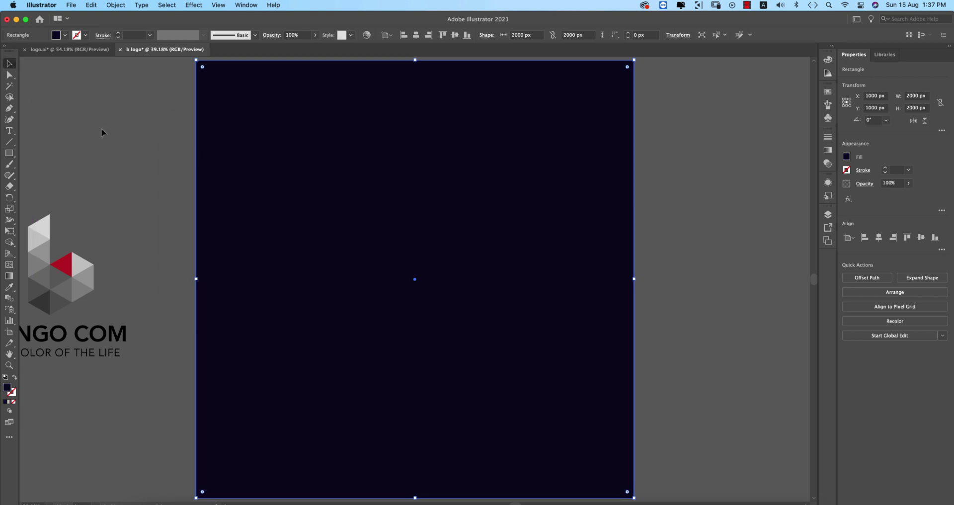
Step: Inside the logo group, recolour the BiNGO COM text with the logo's light grey using the Eyedropper
scroll(234, 218, down, 5)
scroll(234, 219, left, 5)
scroll(298, 184, left, 5)
scroll(298, 184, up, 1)
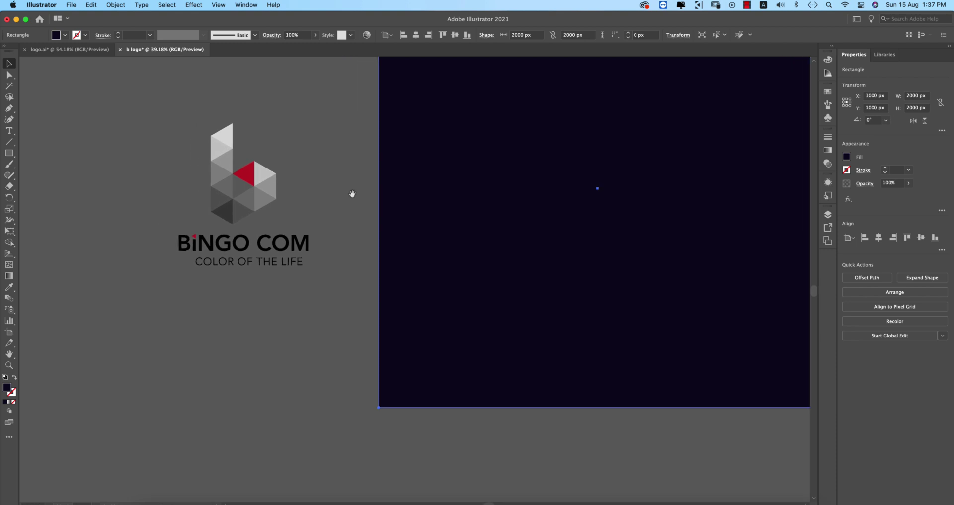
double_click(284, 252)
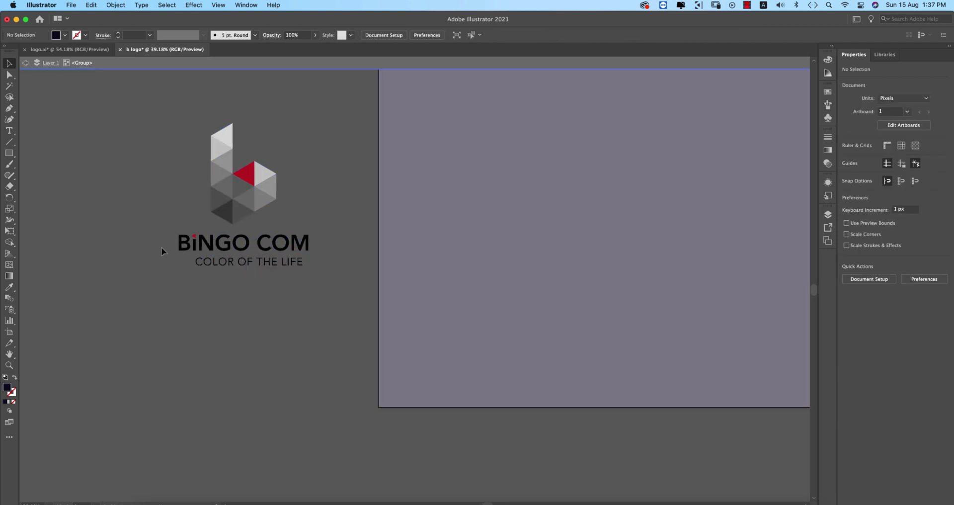
drag(341, 283, 330, 285)
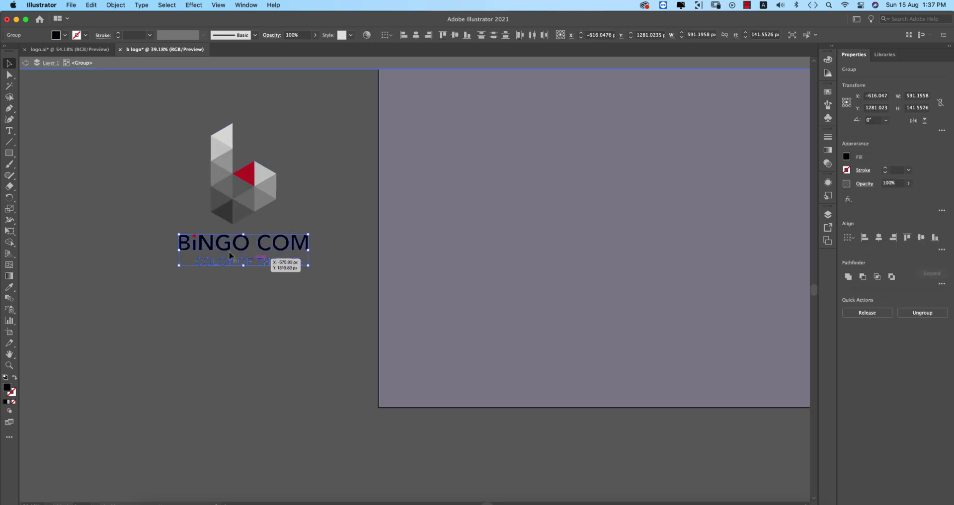
key(i)
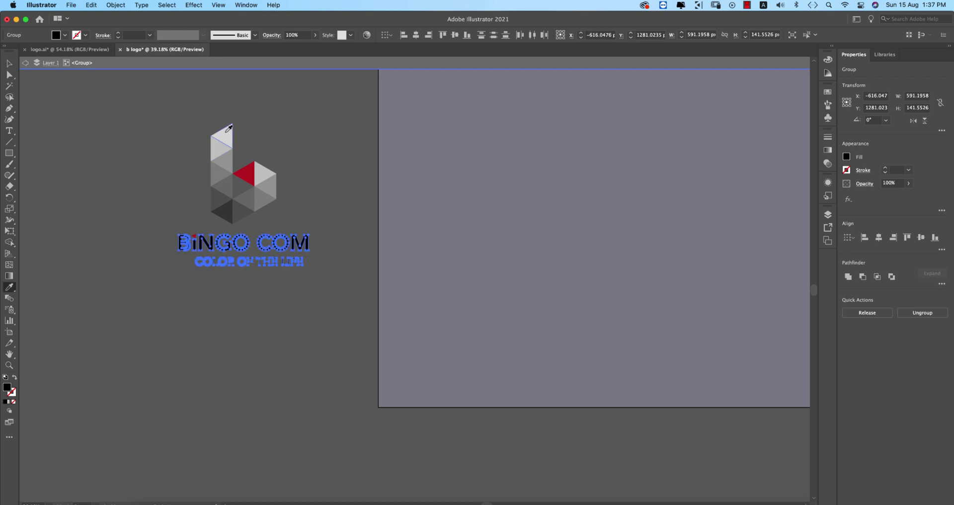
click(231, 132)
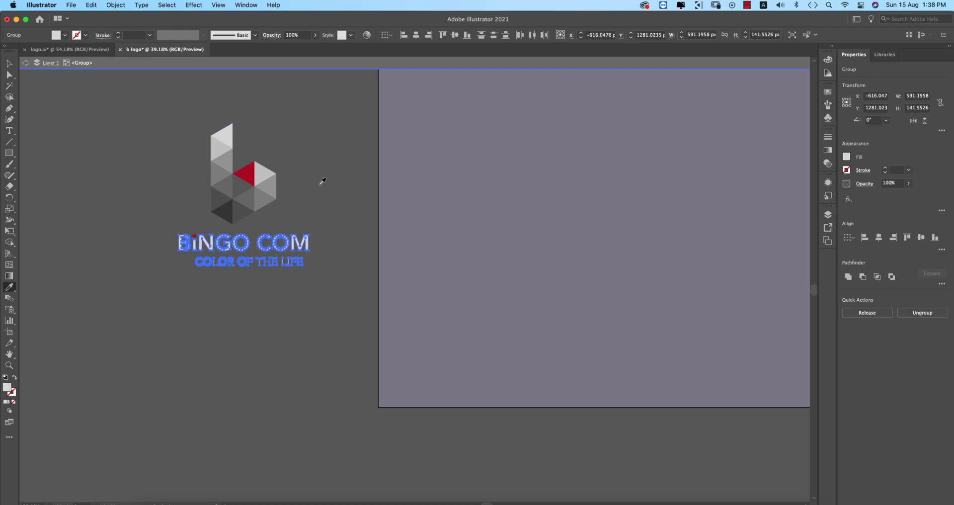
key(v)
Step: Group the logo mark with the wordmark and centre it on the dark square
click(335, 171)
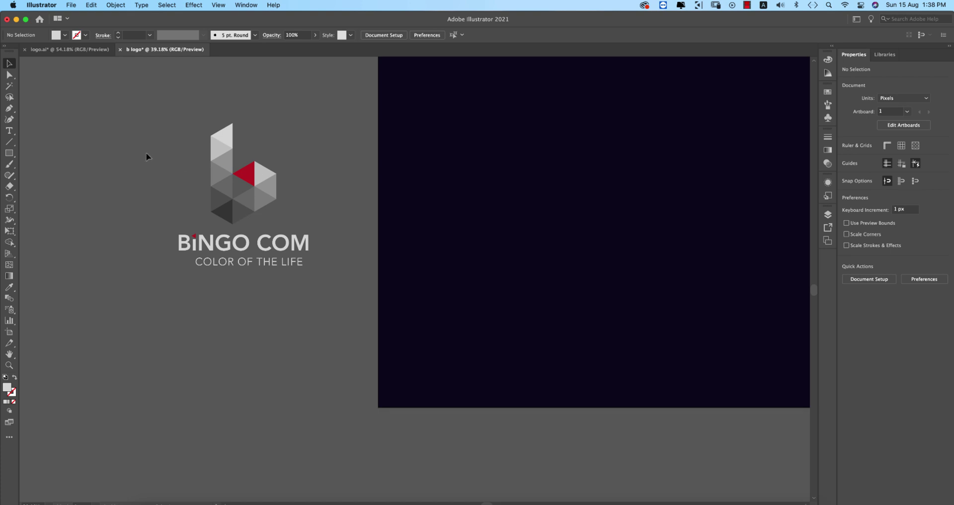
drag(146, 158, 348, 299)
key(super+g)
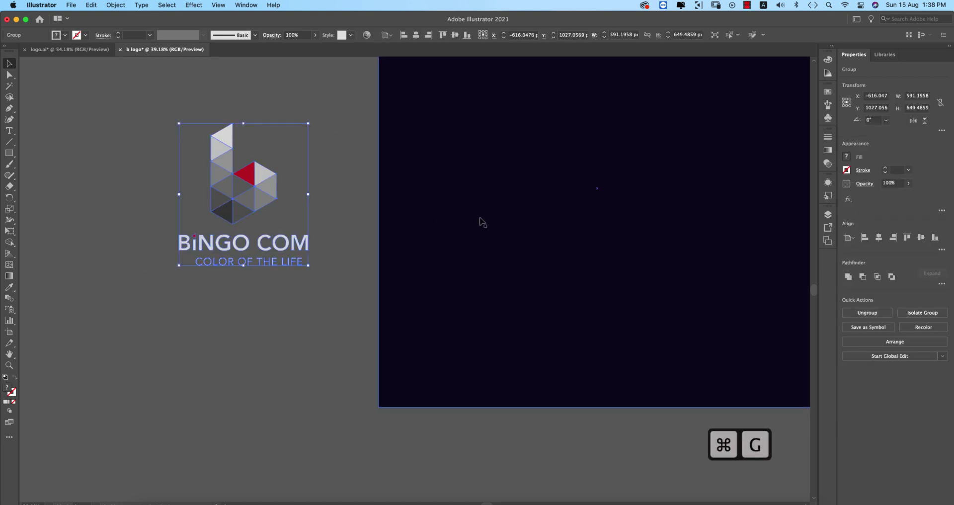
shift+click(537, 228)
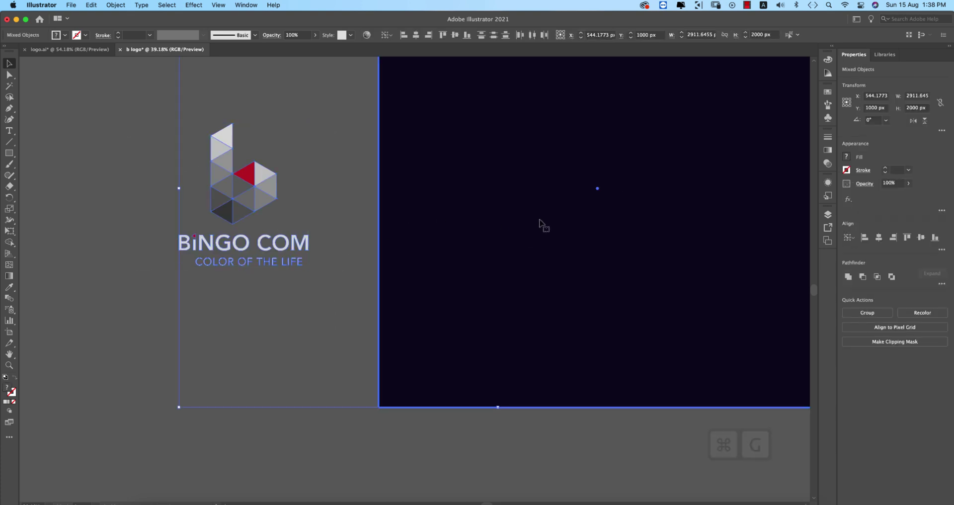
click(455, 35)
click(416, 34)
Step: Send the dark square behind the logo and fit the artboard in the window
scroll(213, 324, right, 5)
scroll(213, 323, up, 3)
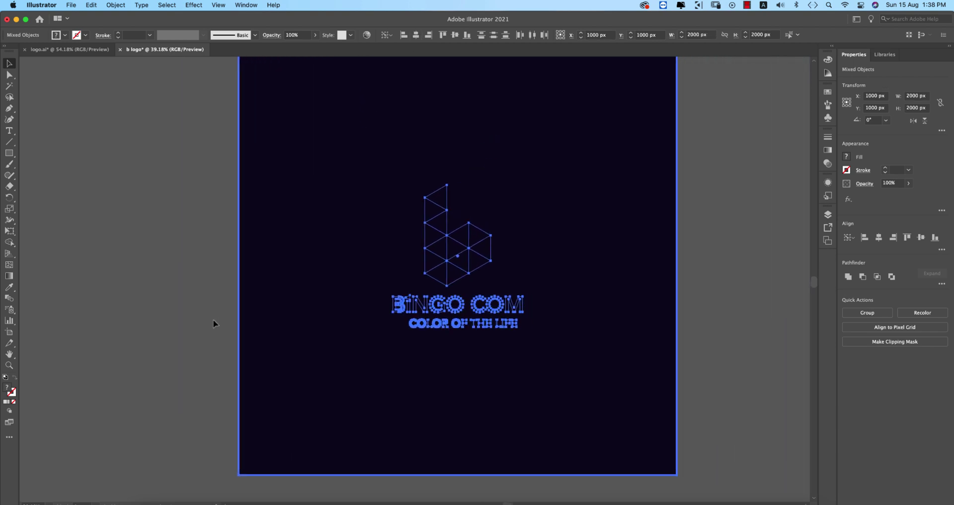
click(213, 323)
click(308, 356)
key(super+shift+bracketleft)
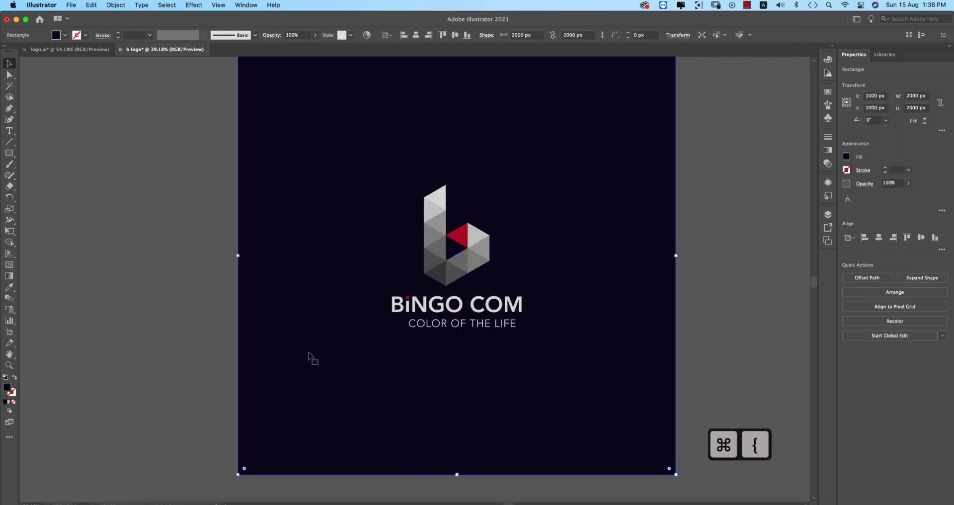
click(198, 223)
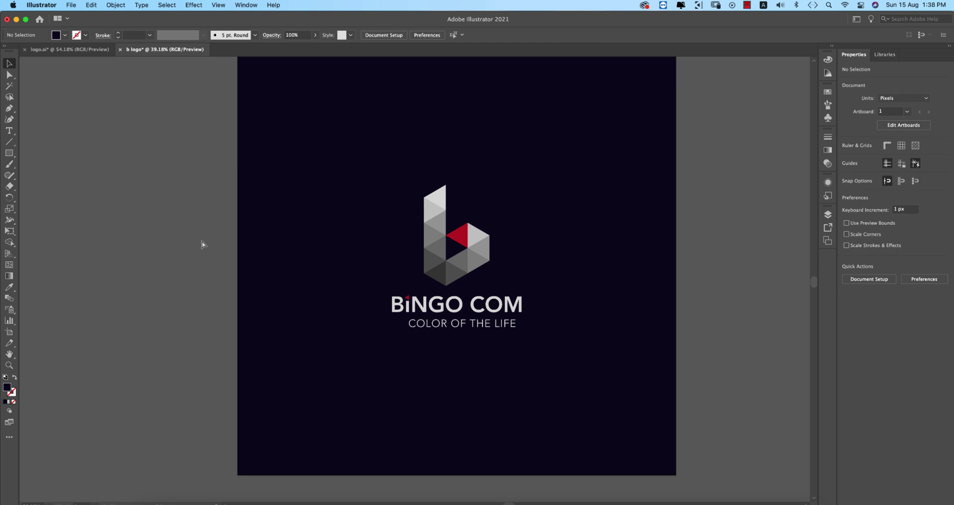
key(super+0)
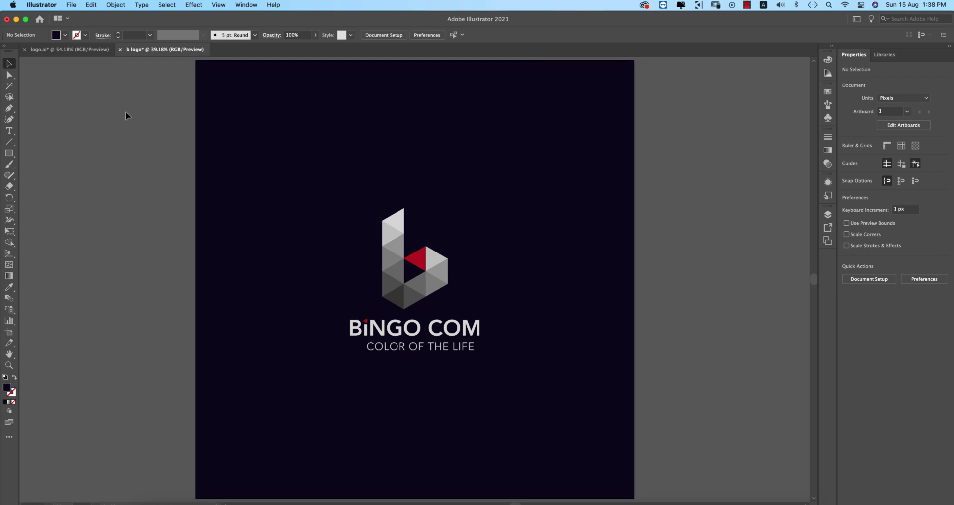
Step: Place the purple silk image wp7850421.jpg over the artboard
click(71, 5)
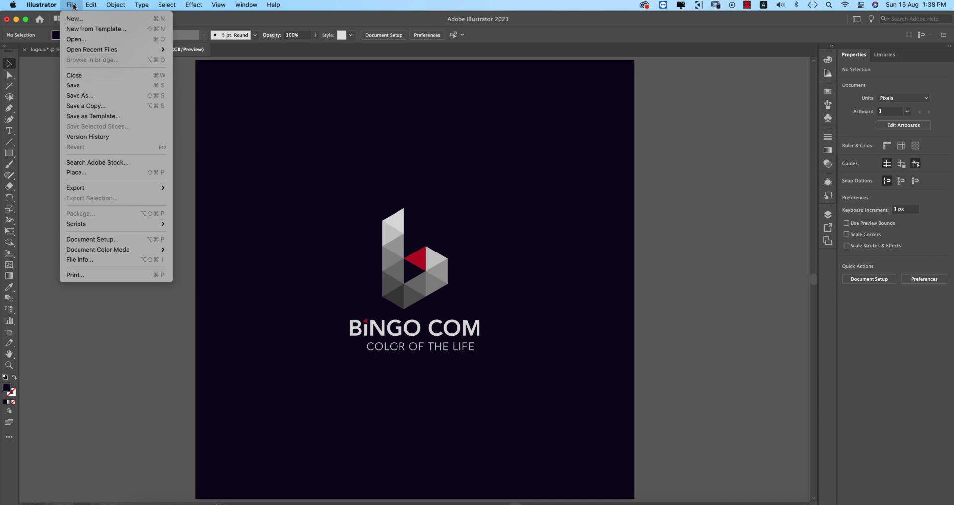
click(215, 211)
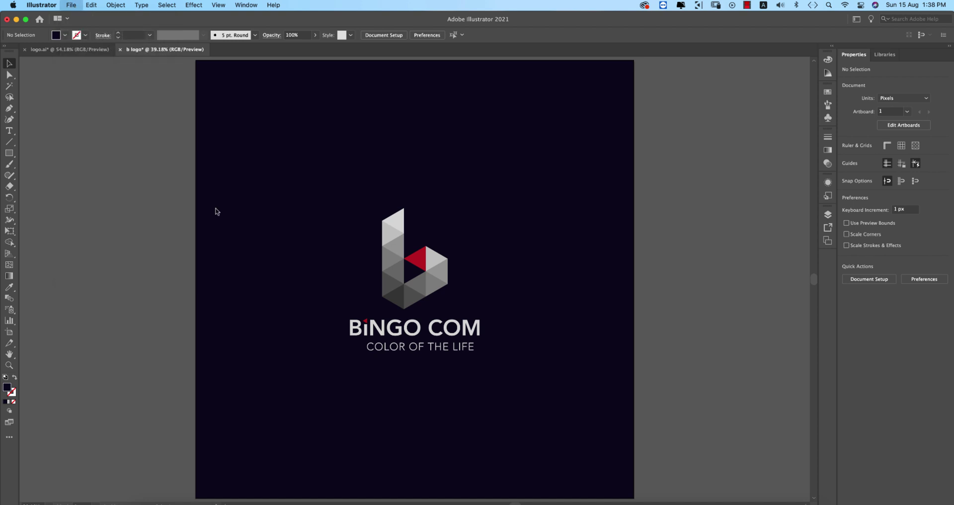
double_click(316, 77)
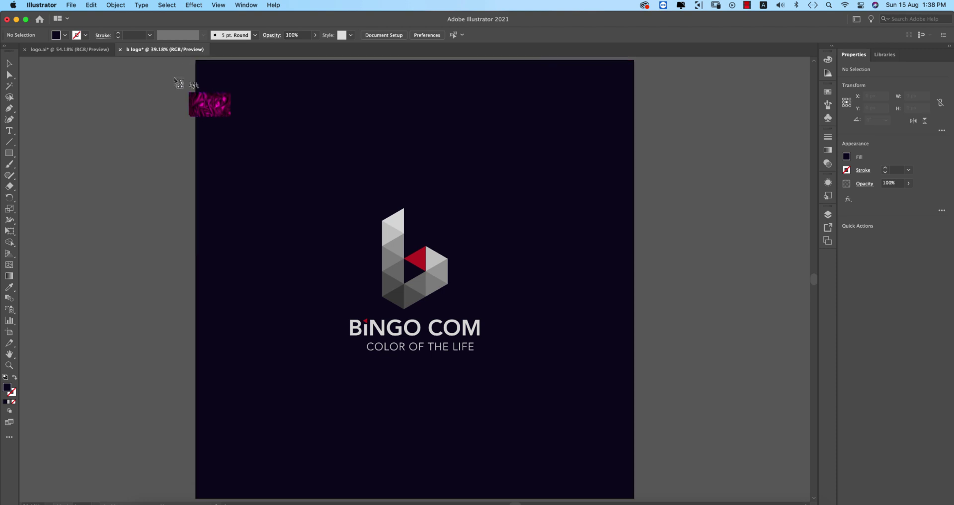
drag(174, 77, 778, 476)
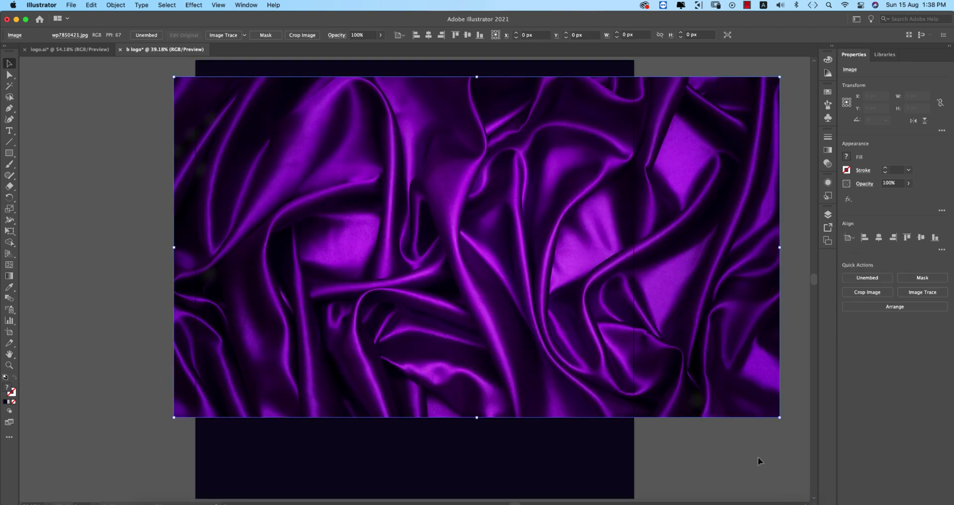
Step: Enlarge the silk image to cover the square and send it behind the dark square
key(super+0)
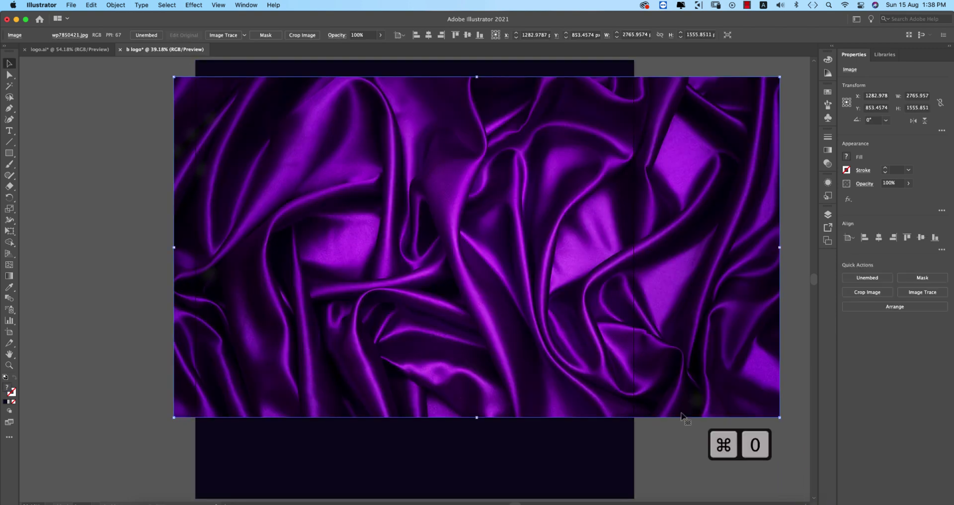
key(super+minus)
key(super+minus)
key(super+minus)
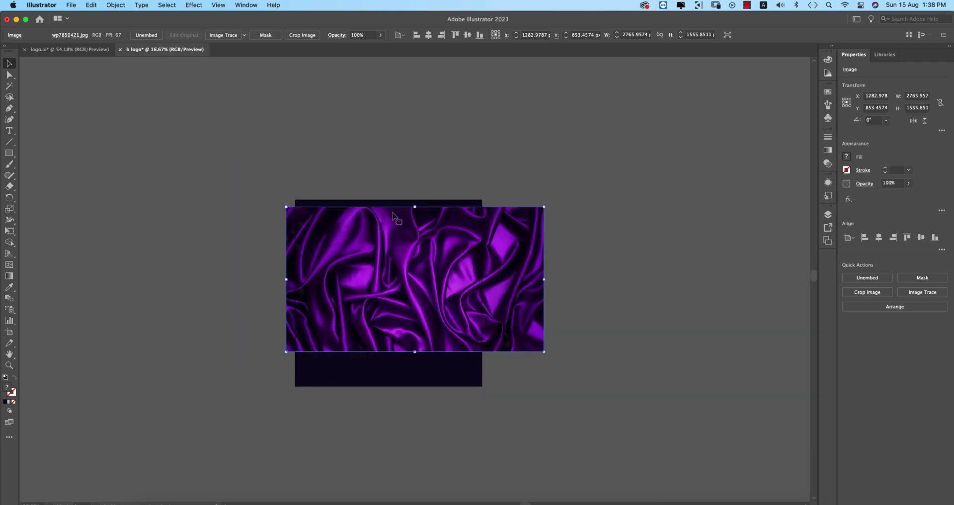
drag(415, 207, 415, 190)
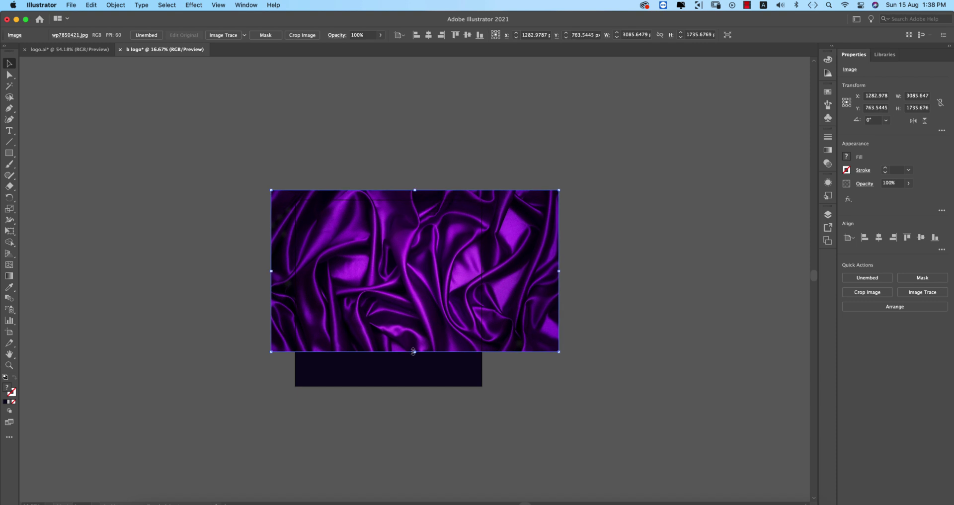
drag(415, 351, 407, 396)
key(super+shift+bracketleft)
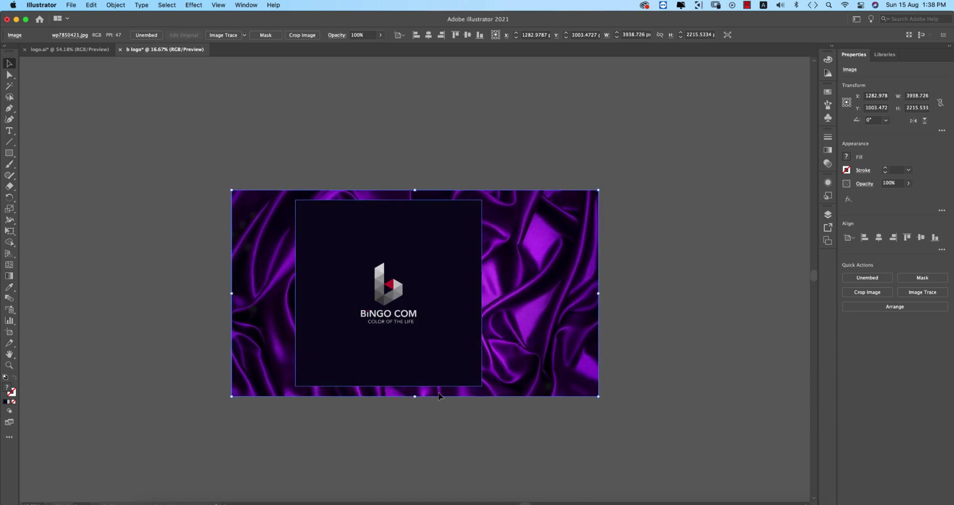
Step: Clip the silk photo to a pasted-in-front copy of the square and send it backward
click(468, 409)
click(470, 361)
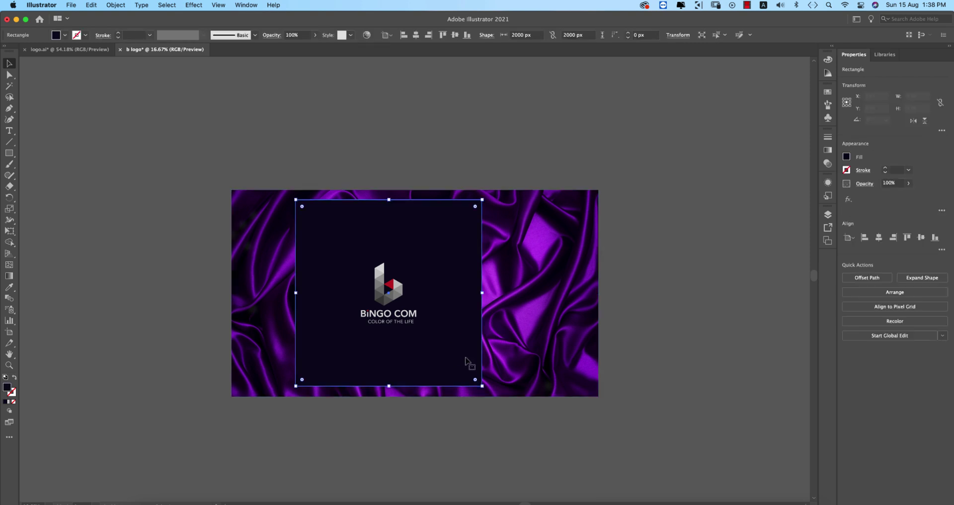
key(super+c)
key(super+f)
shift+click(505, 340)
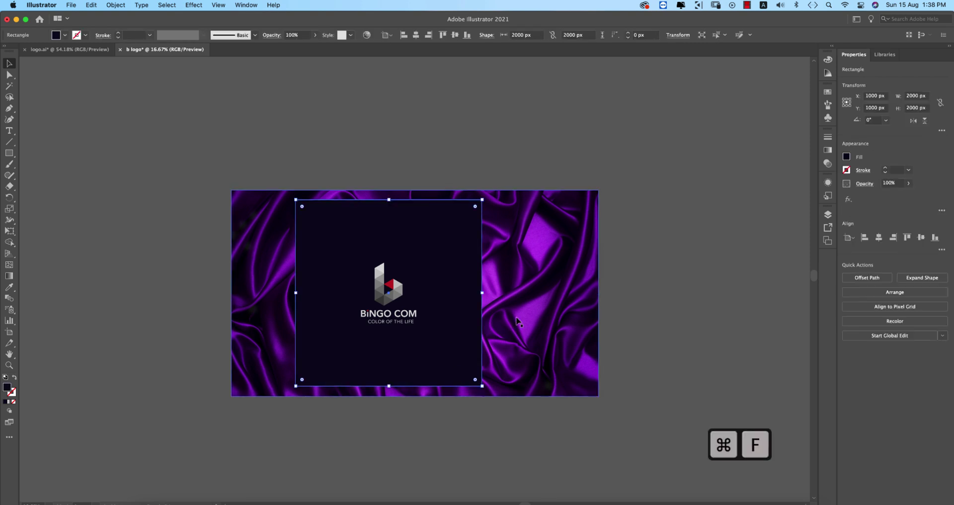
right_click(450, 268)
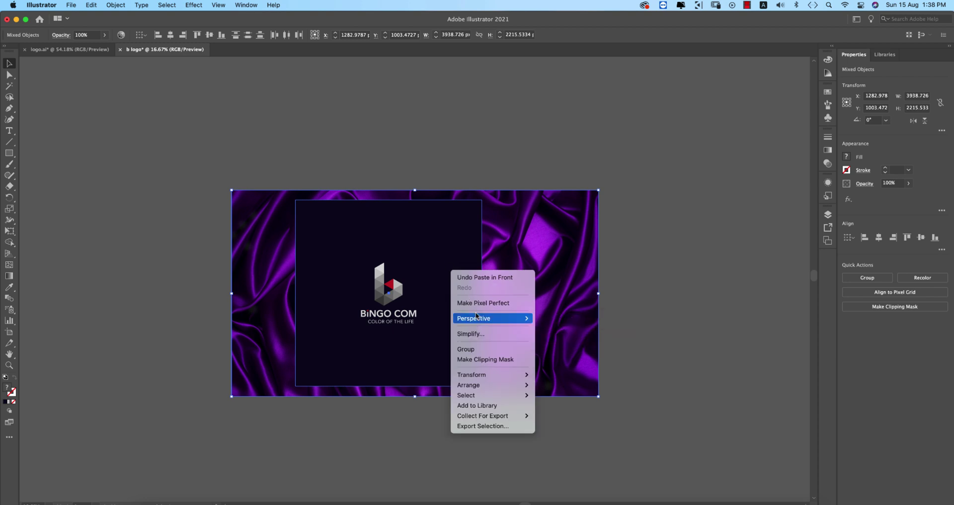
click(483, 359)
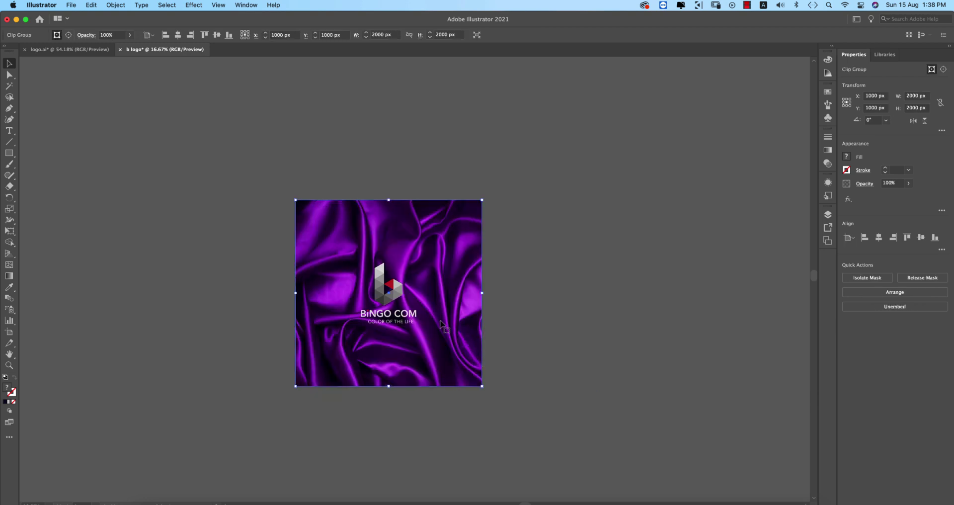
key(cmd+bracketleft)
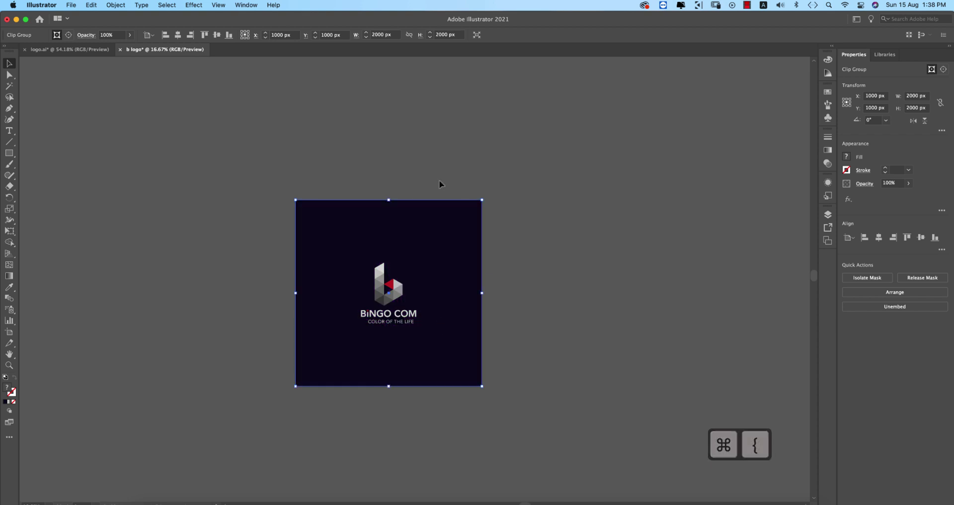
Step: Lower the navy background square to 98% opacity and fit the artboard in view
click(502, 189)
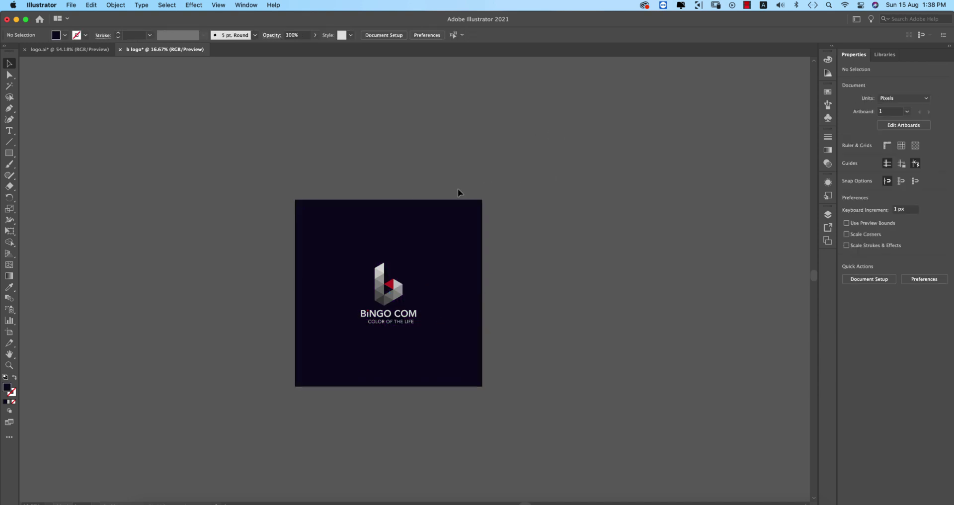
click(462, 224)
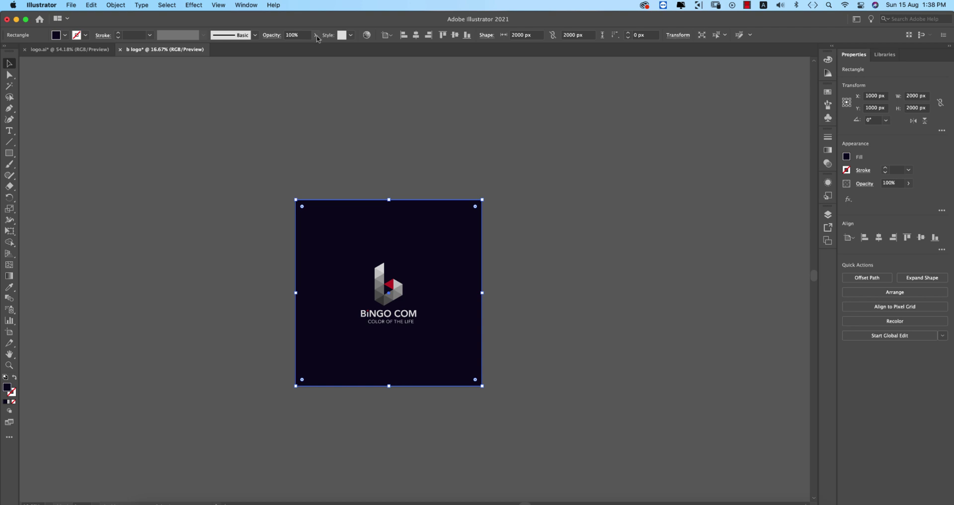
click(316, 35)
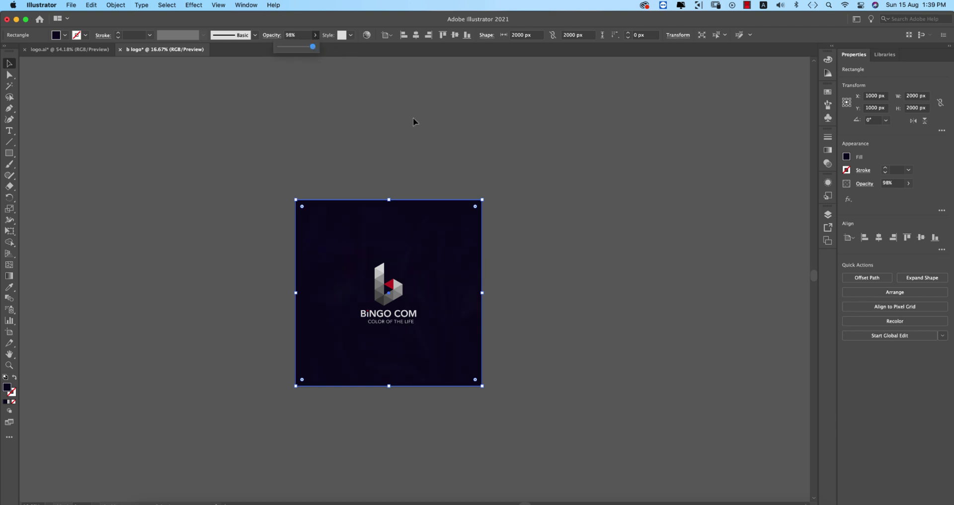
click(427, 136)
drag(229, 168, 556, 408)
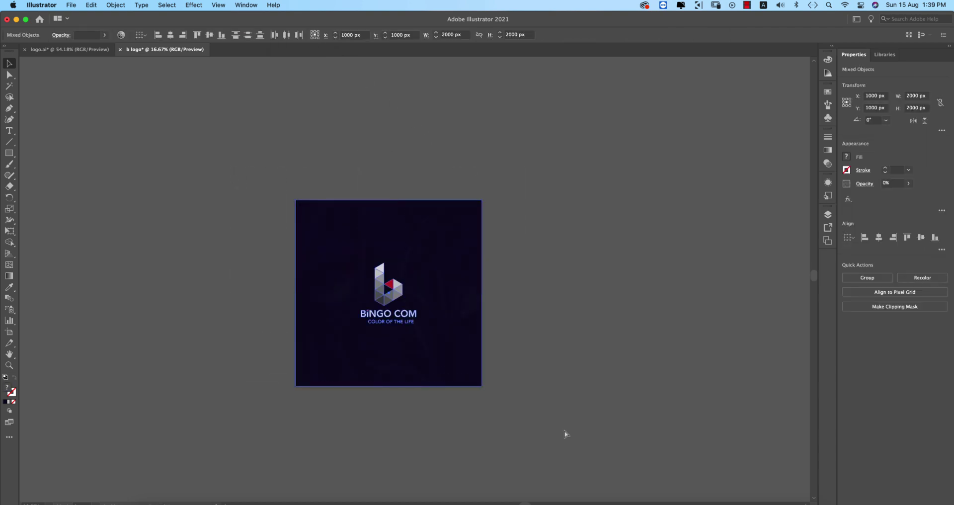
key(super+0)
Step: Save the document as b logo.ai with the default options
key(super+s)
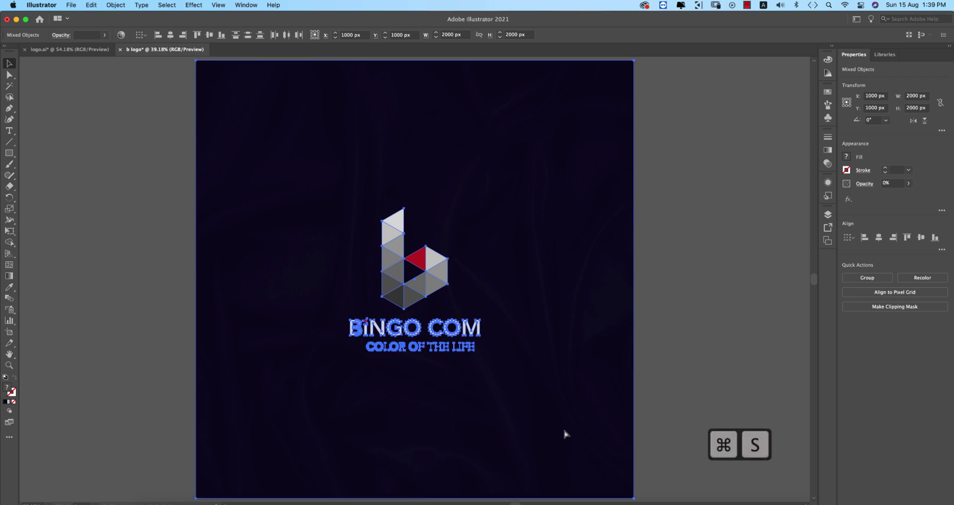
key(Return)
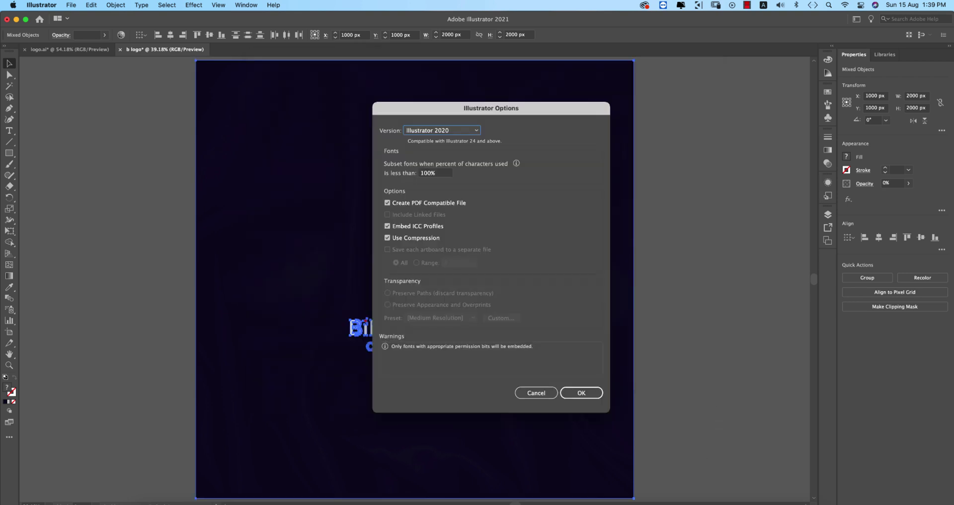
key(Return)
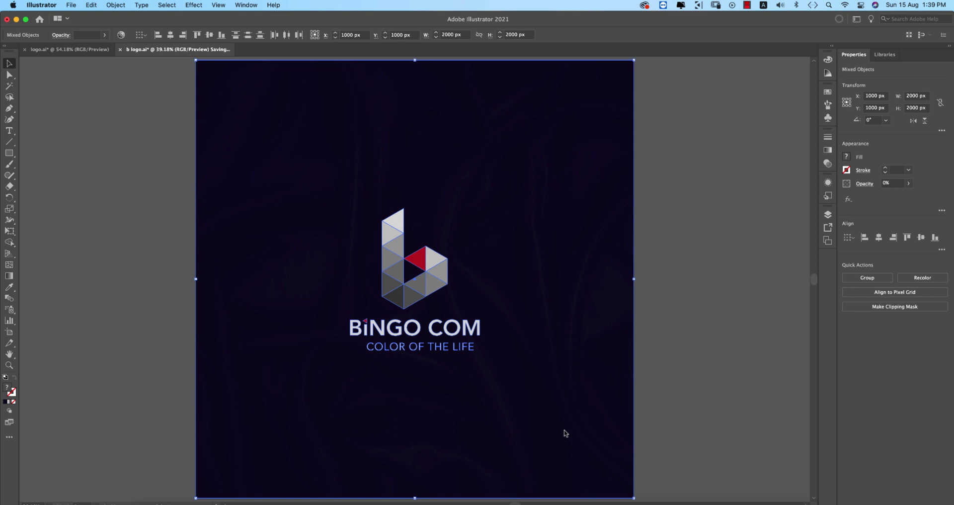
Step: Export all the artwork through Save for Web as the JPEG b-logo.jpg
click(689, 214)
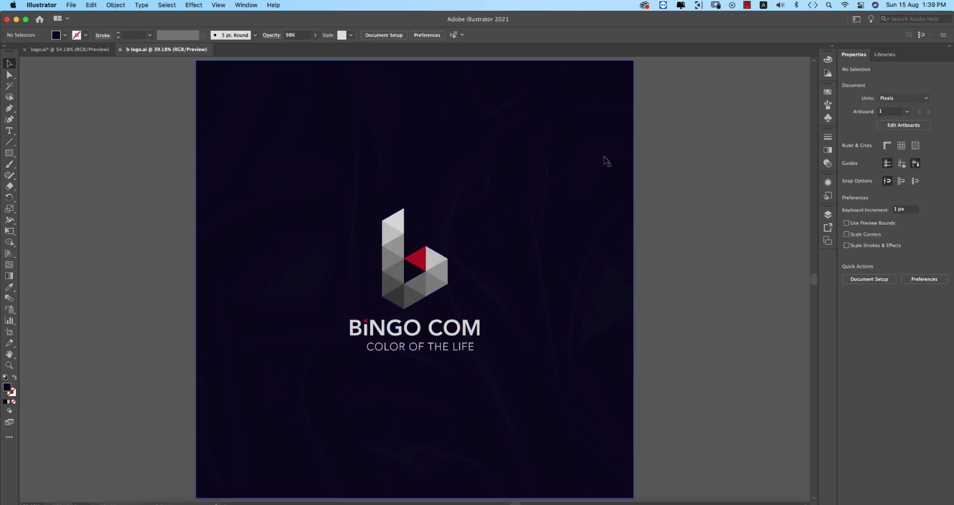
key(super+a)
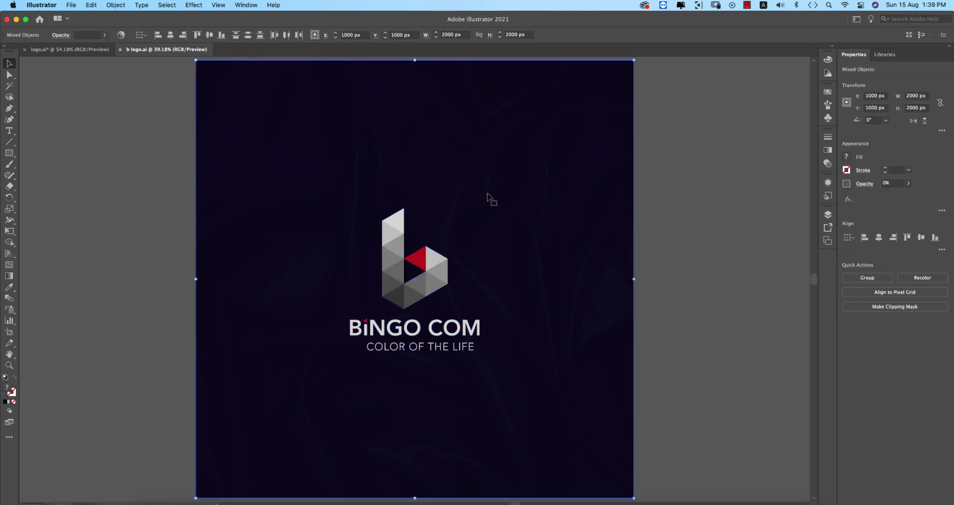
drag(487, 197, 488, 198)
key(alt+shift+super+s)
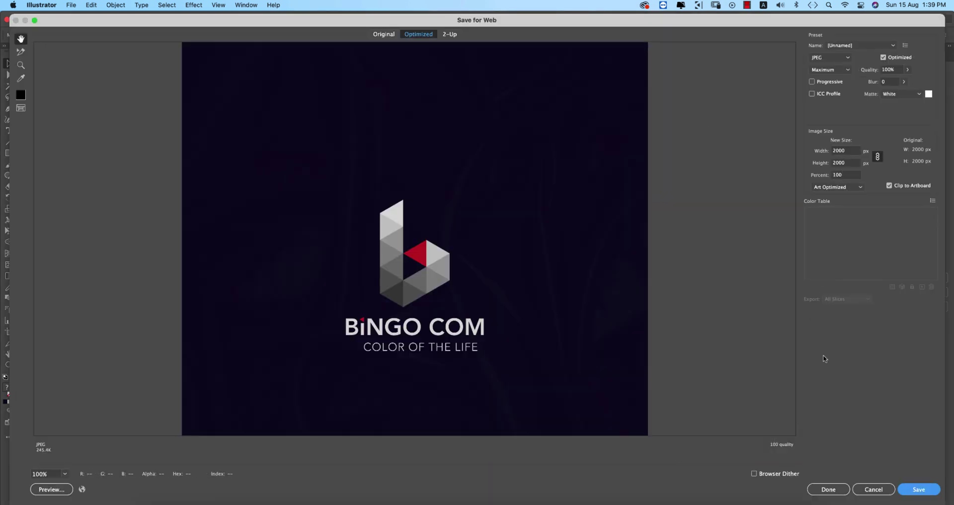
click(918, 496)
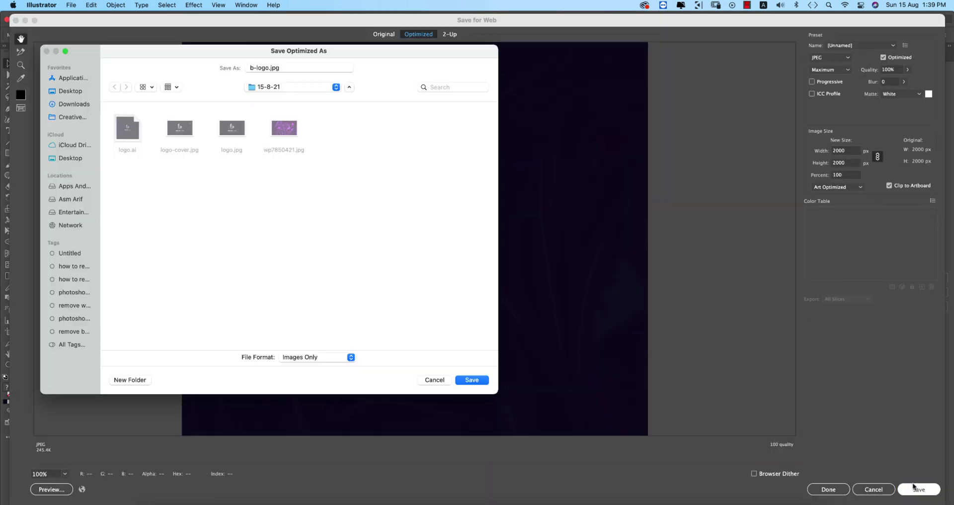
key(Return)
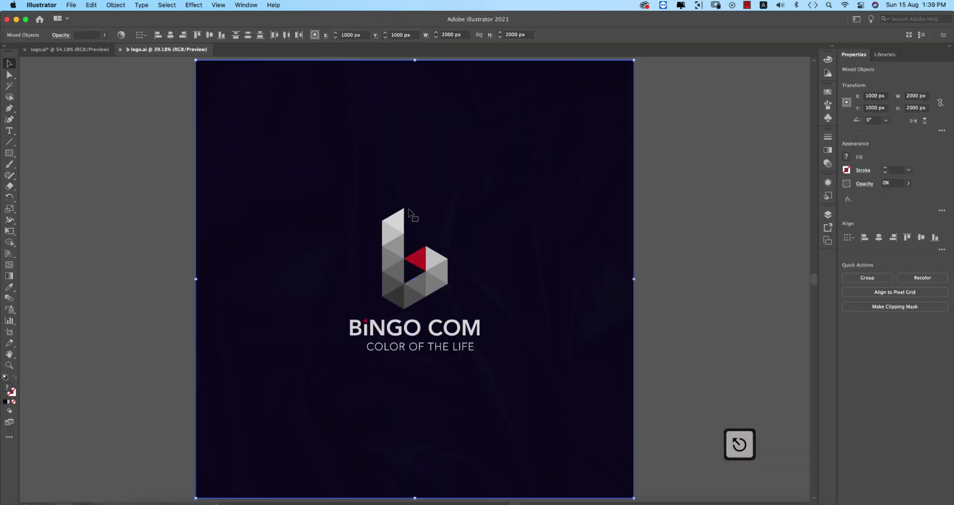
Step: Horizontally centre the COLOR OF THE LIFE tagline with the BiNGO COM wordmark inside the text group
click(698, 269)
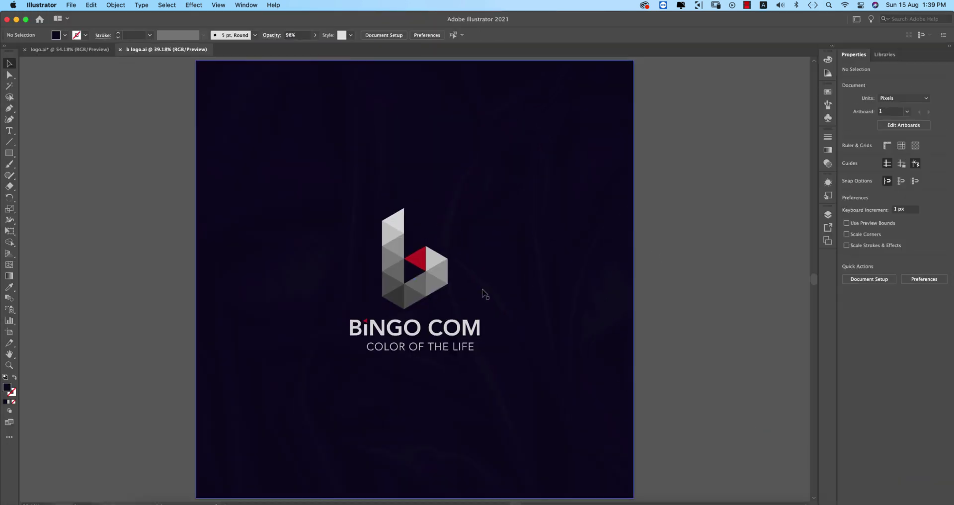
double_click(444, 346)
click(443, 345)
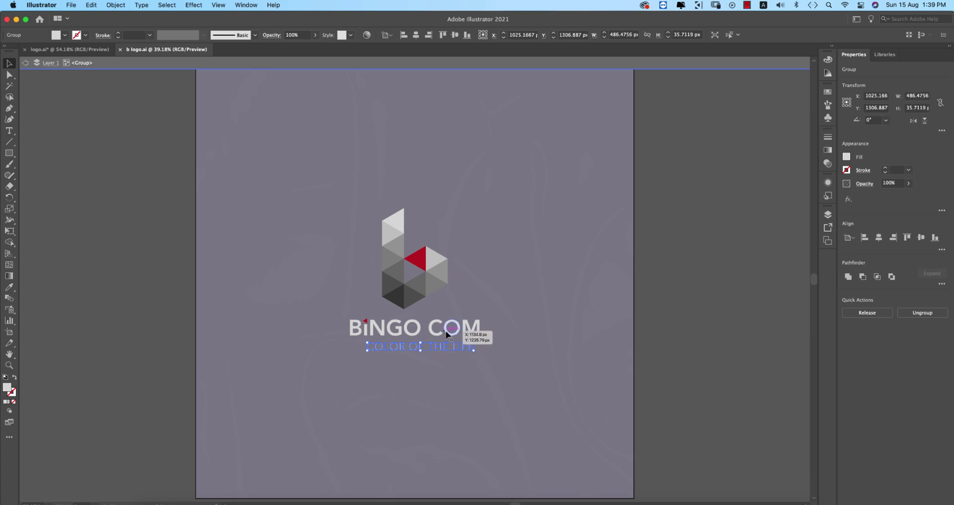
right_click(447, 330)
click(435, 332)
click(436, 332)
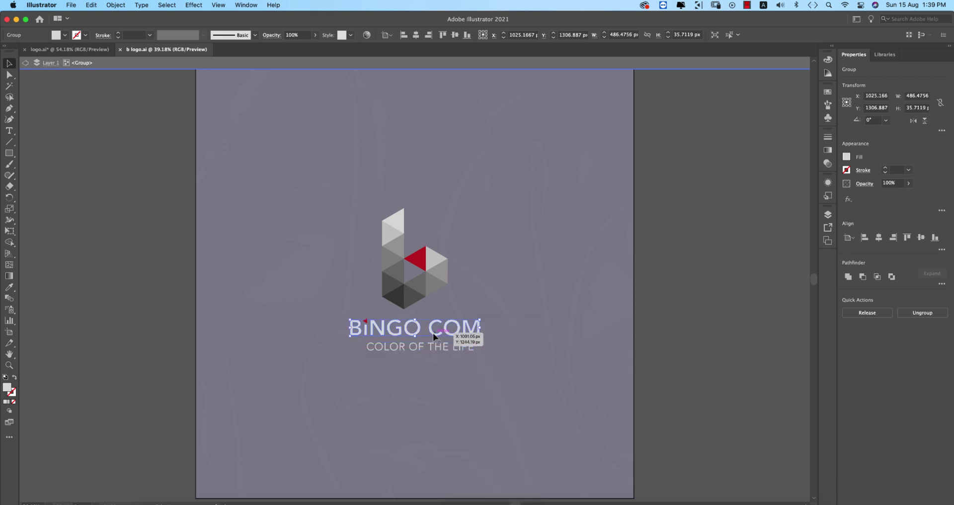
shift+click(432, 347)
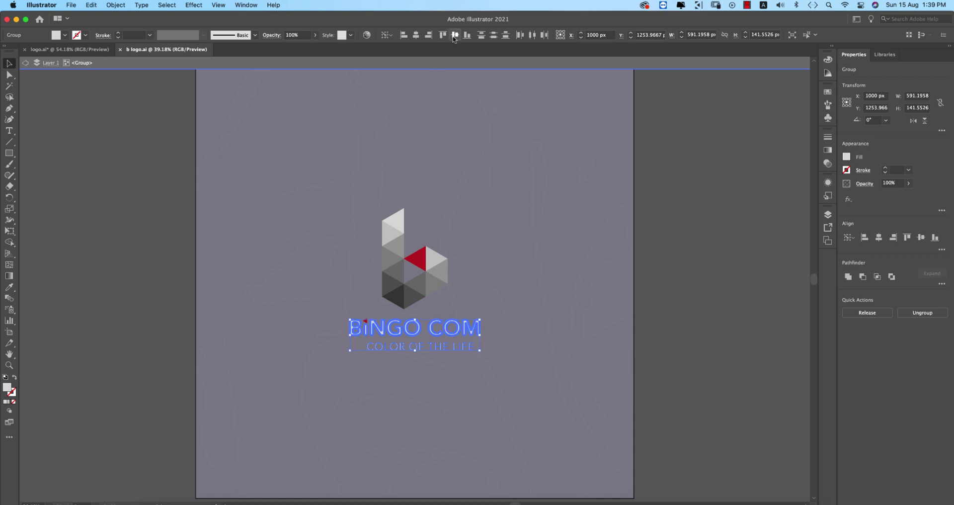
click(416, 34)
double_click(696, 254)
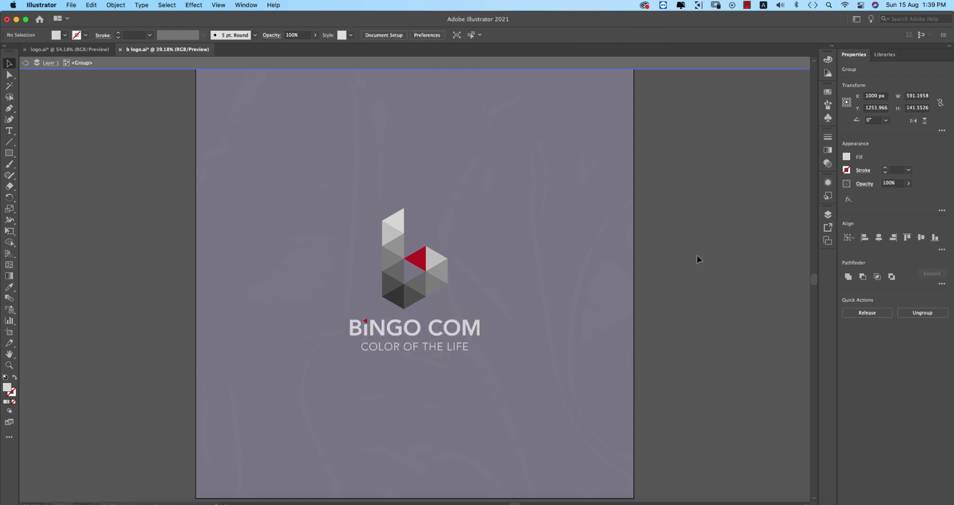
Step: Re-export the artwork via Save for Web as b-logo.jpg, then save b logo.ai
key(super+a)
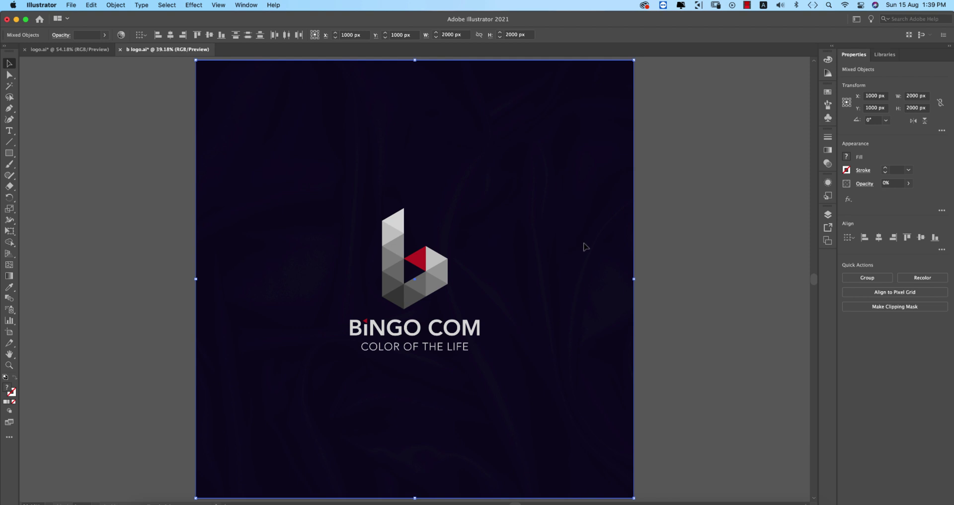
key(alt+shift+super+s)
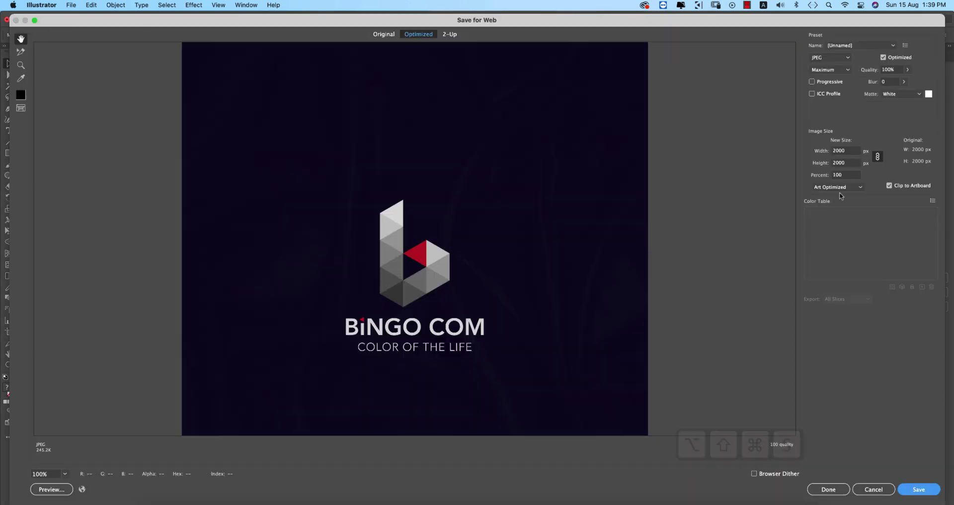
click(916, 490)
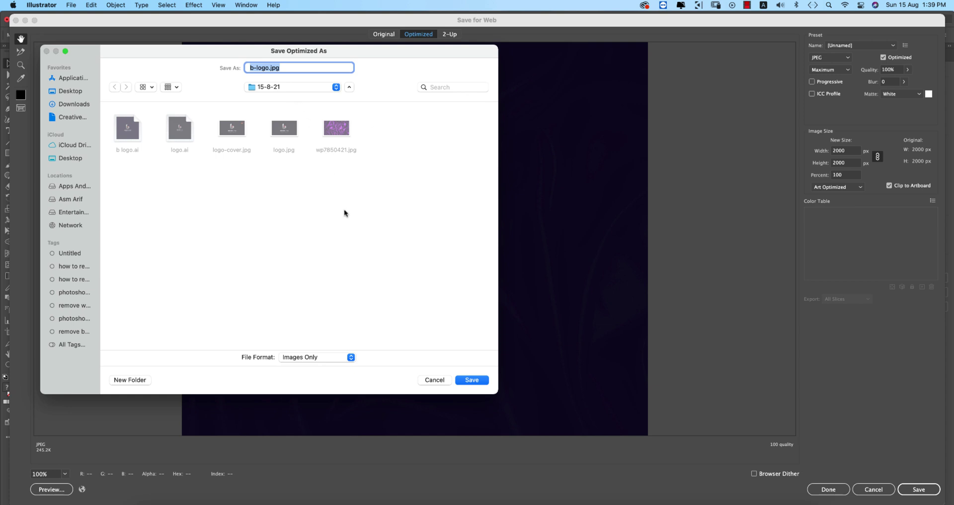
click(472, 380)
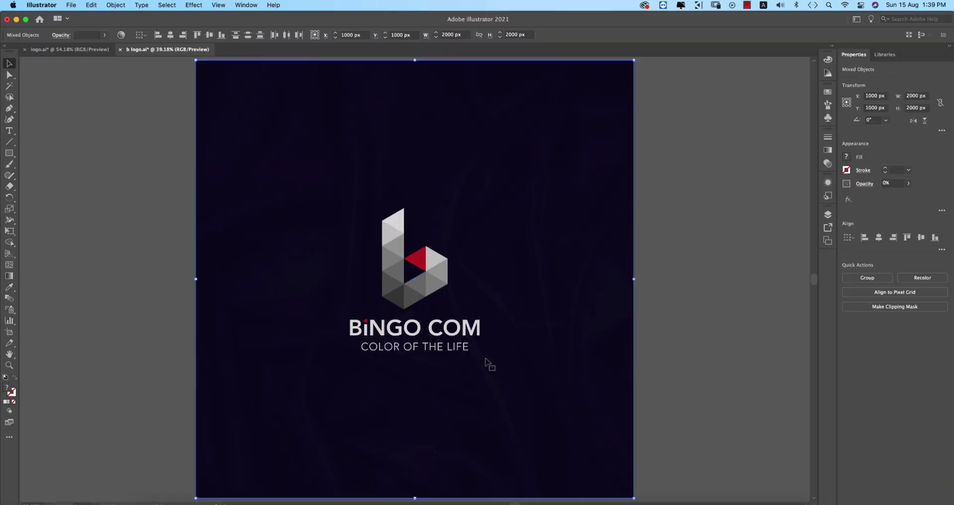
key(super+s)
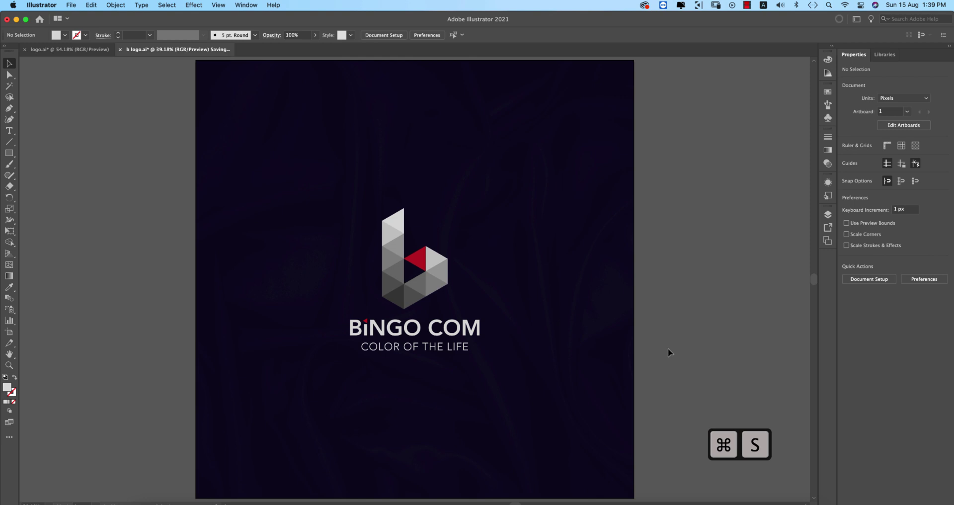